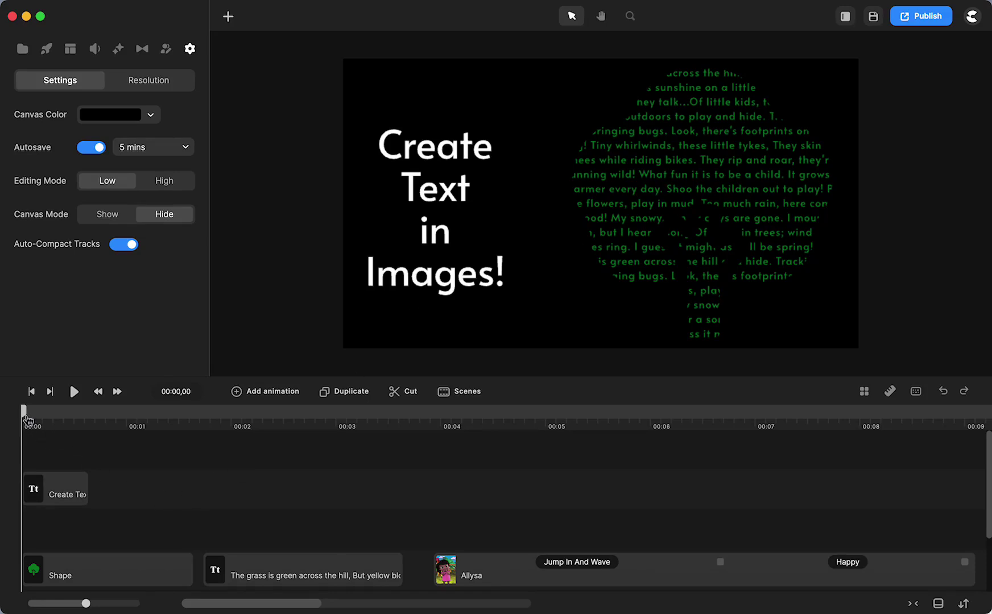
Preview the animation at about 2 s, 00:03,21 and 00:05,10, then return to the start.
left_click_drag(26, 420, 80, 417)
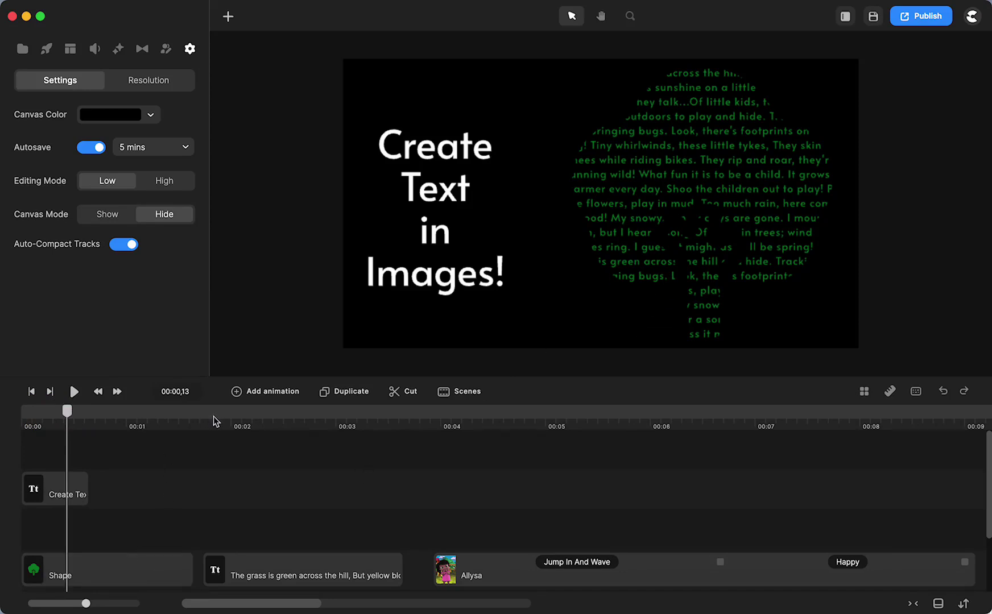
left_click(227, 411)
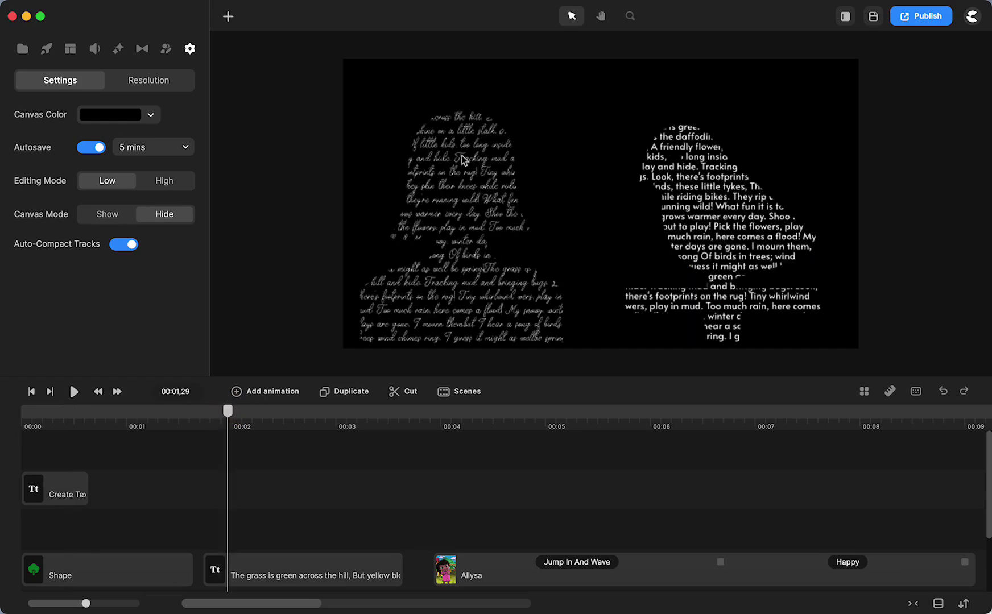
scroll(451, 167, "up", 5)
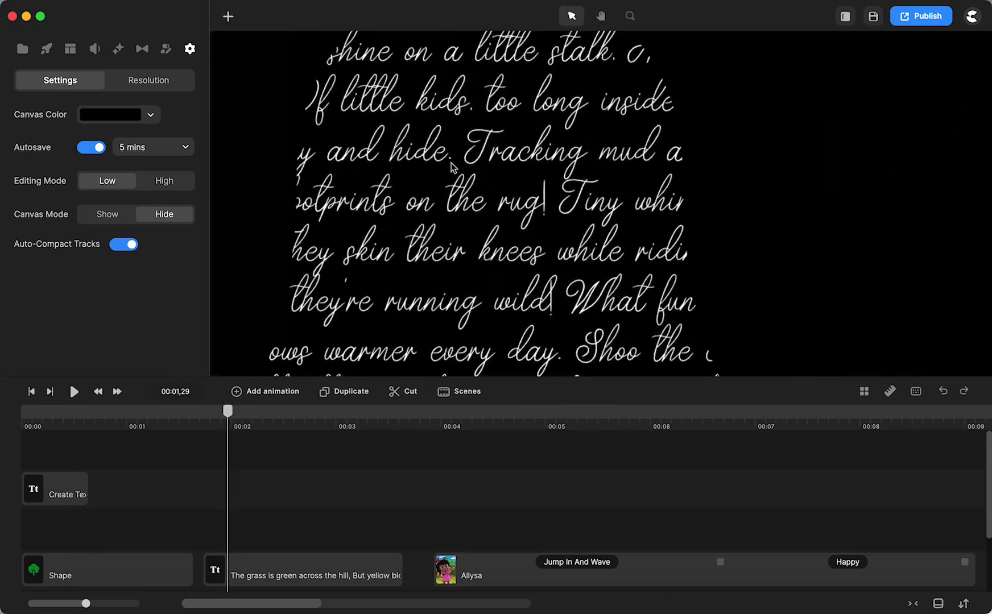
scroll(453, 166, "down", 5)
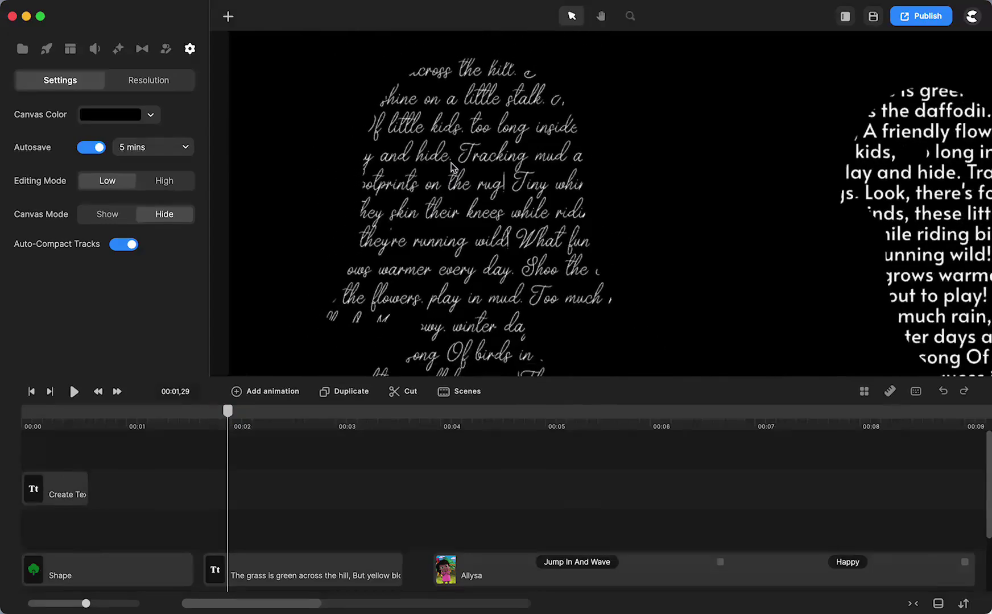
scroll(451, 164, "up", 1)
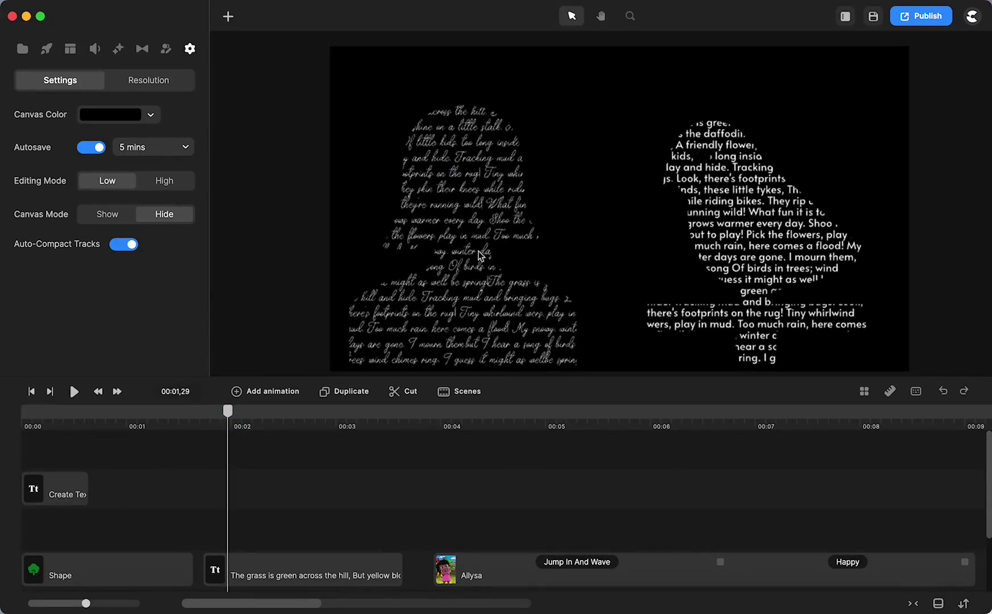
scroll(783, 213, "up", 4)
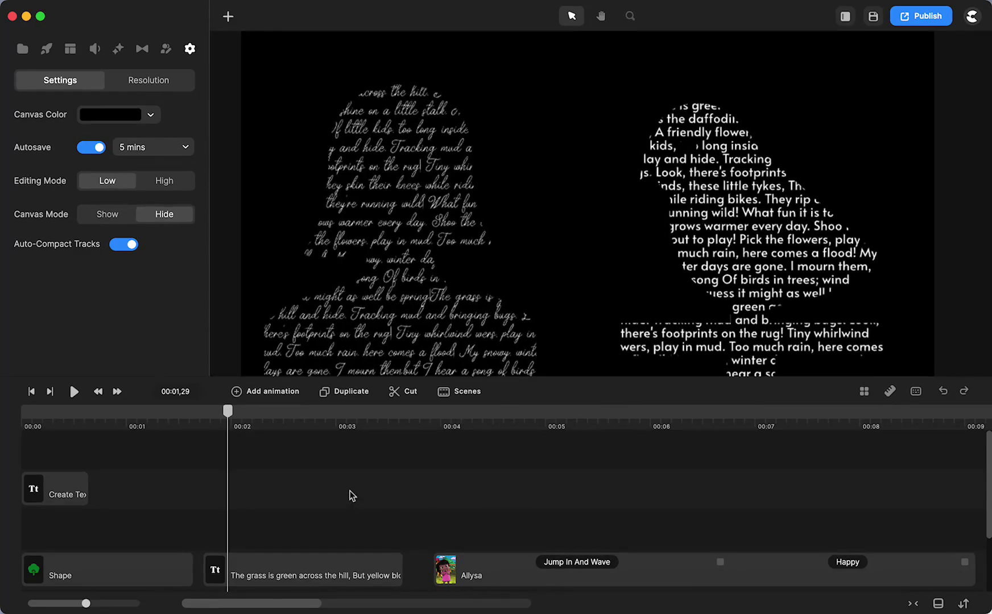
left_click(414, 410)
left_click(73, 393)
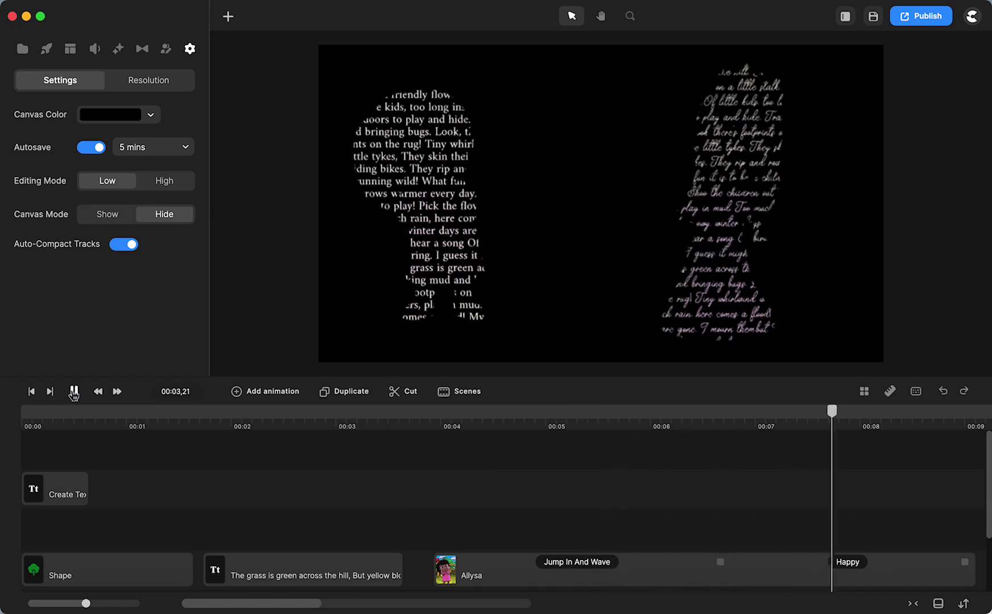
left_click(73, 392)
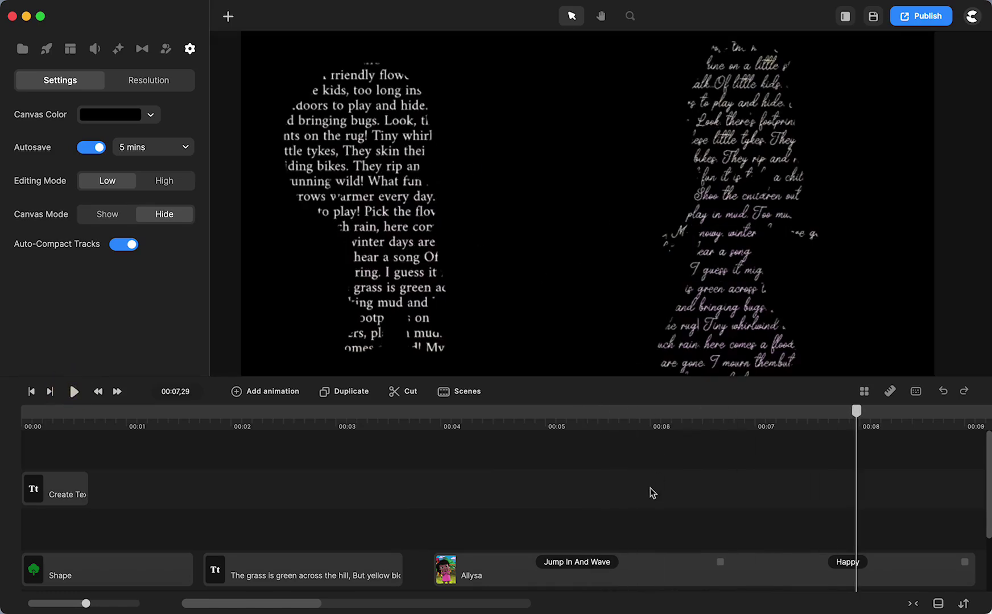
left_click(579, 416)
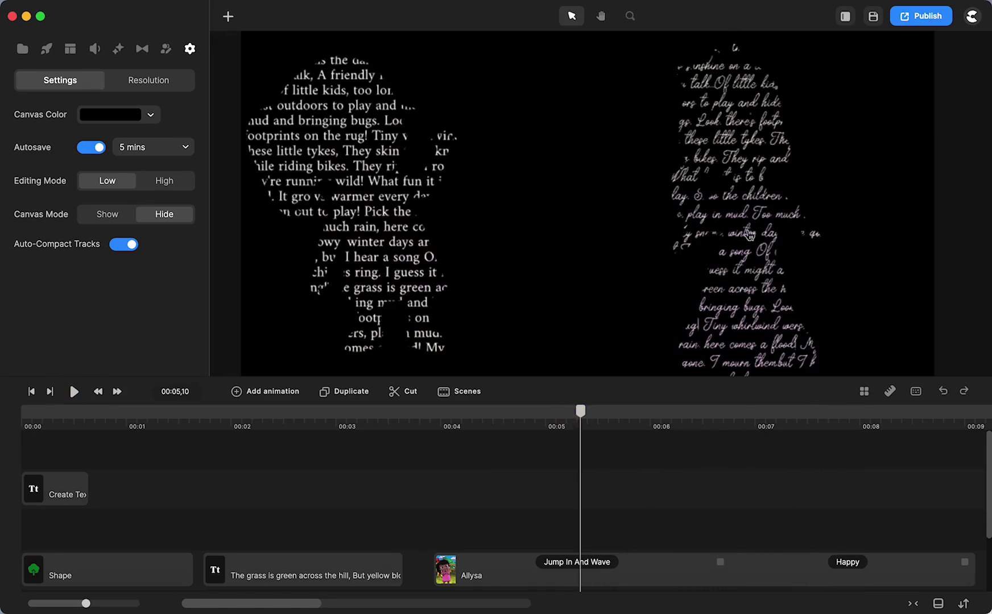
left_click(32, 392)
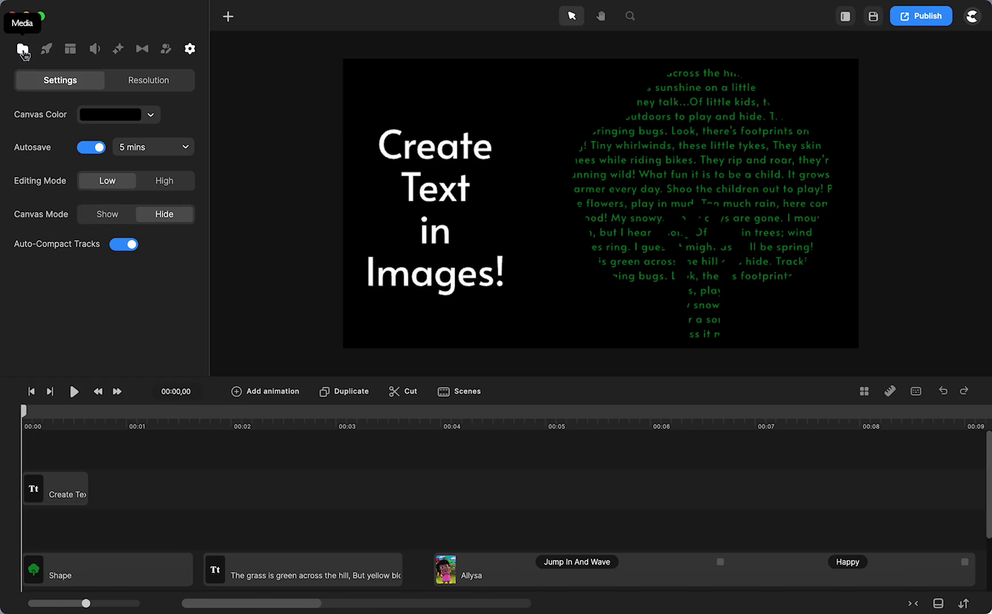
Show the media library with the bird, tree and figure graphics and select the tree Shape clip.
left_click(23, 50)
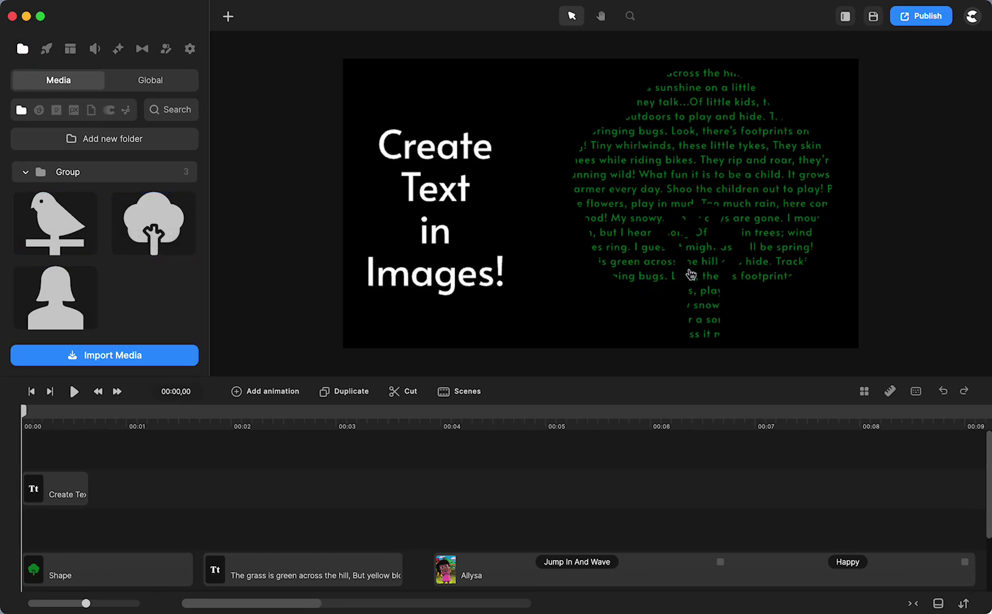
scroll(138, 497, "down", 2)
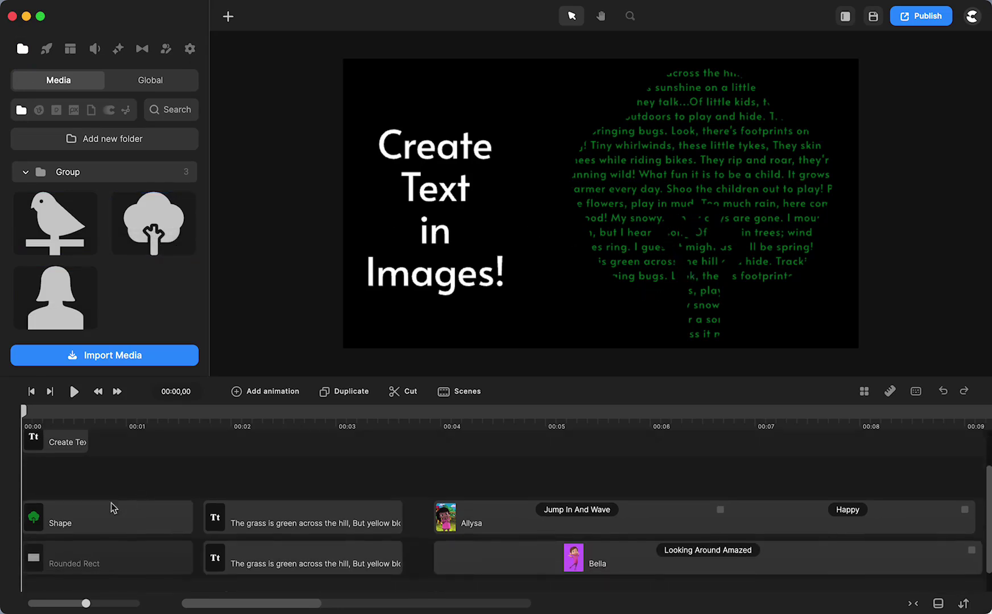
left_click(89, 519)
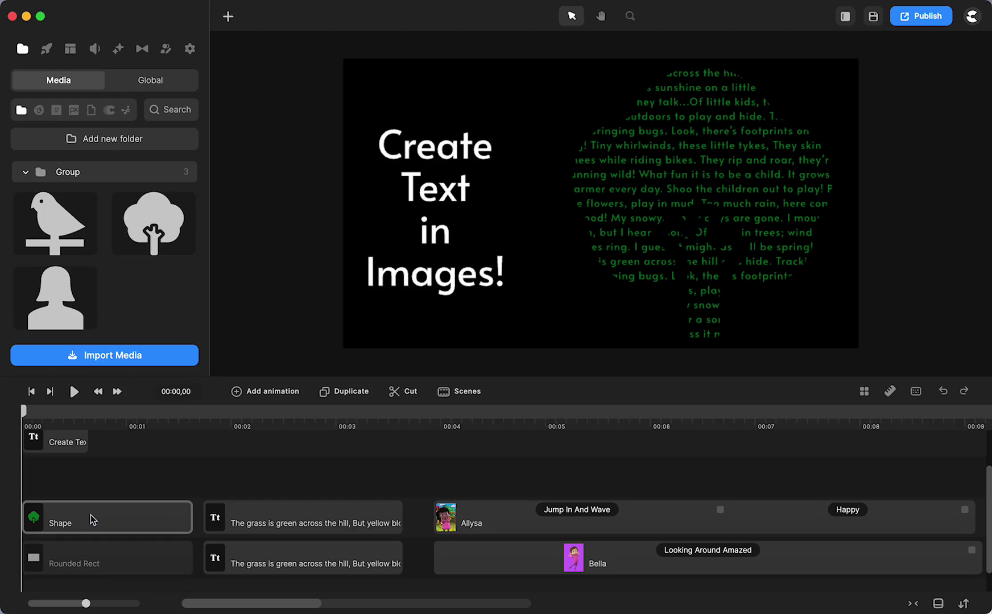
Duplicate the tree Shape clip, unmask the copy, delete its poem text and move it up a row.
left_click(91, 514)
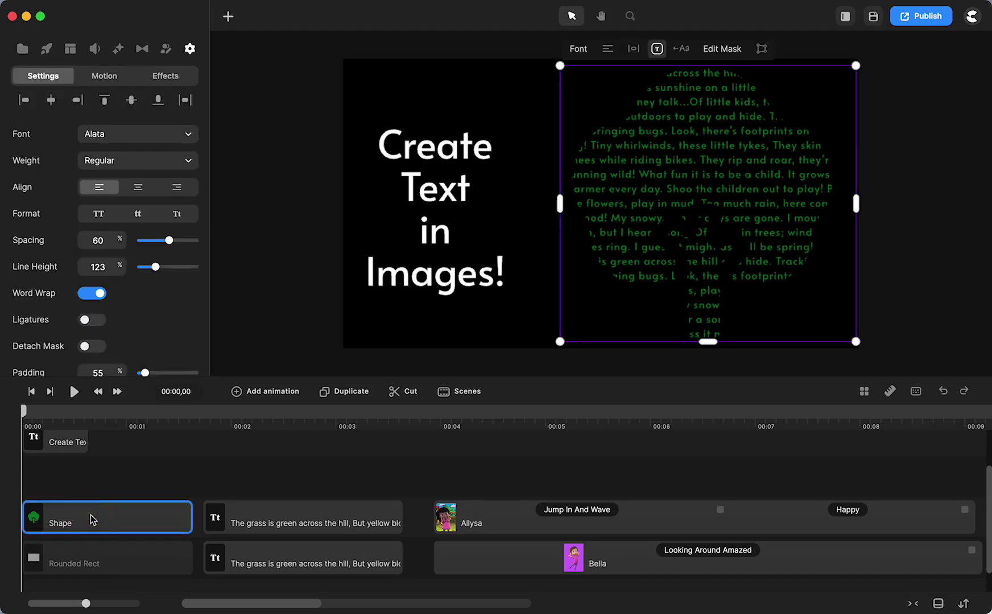
key("super+d")
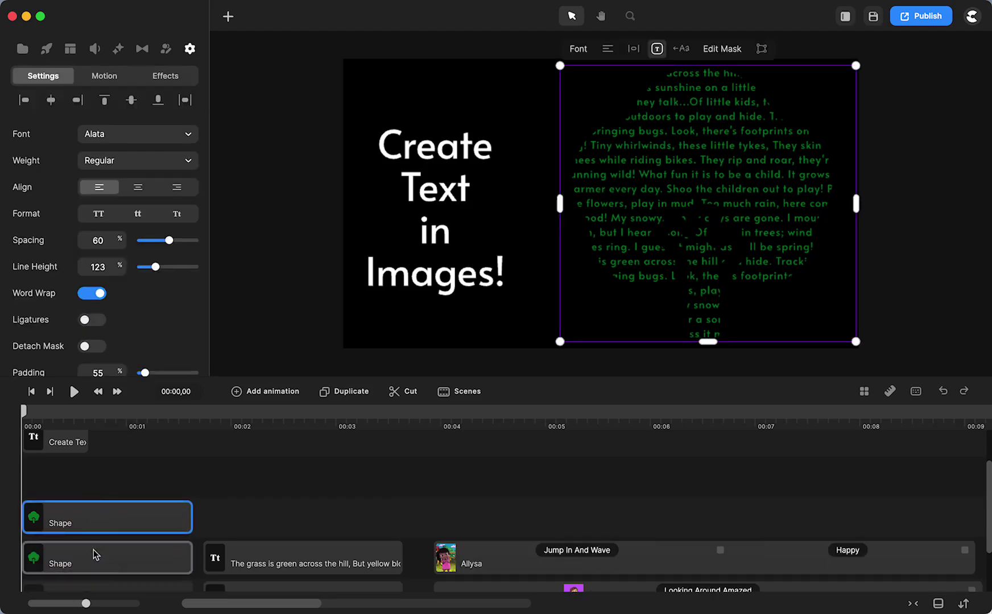
left_click(98, 555)
right_click(98, 556)
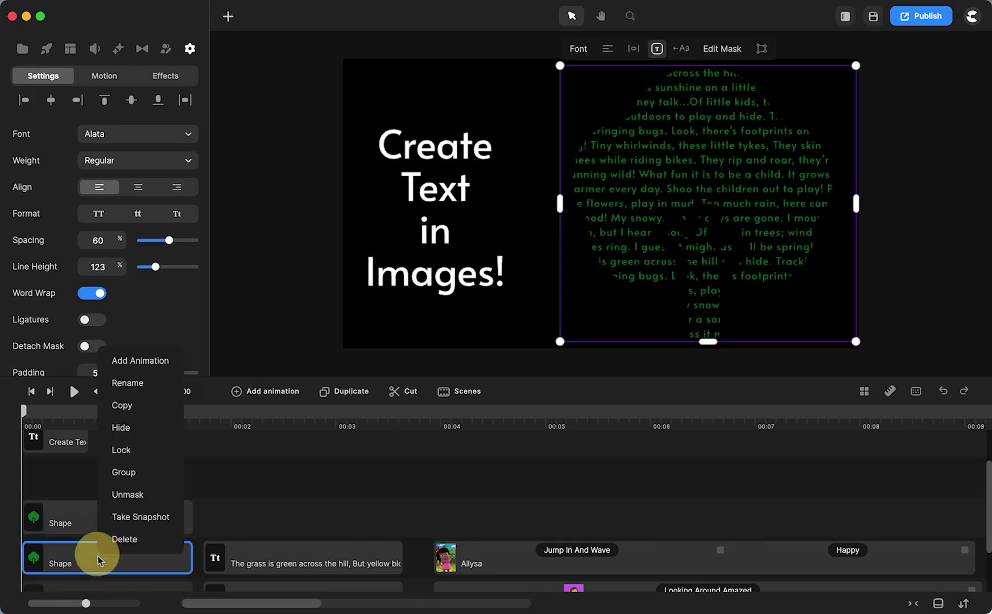
left_click(120, 496)
left_click(82, 562)
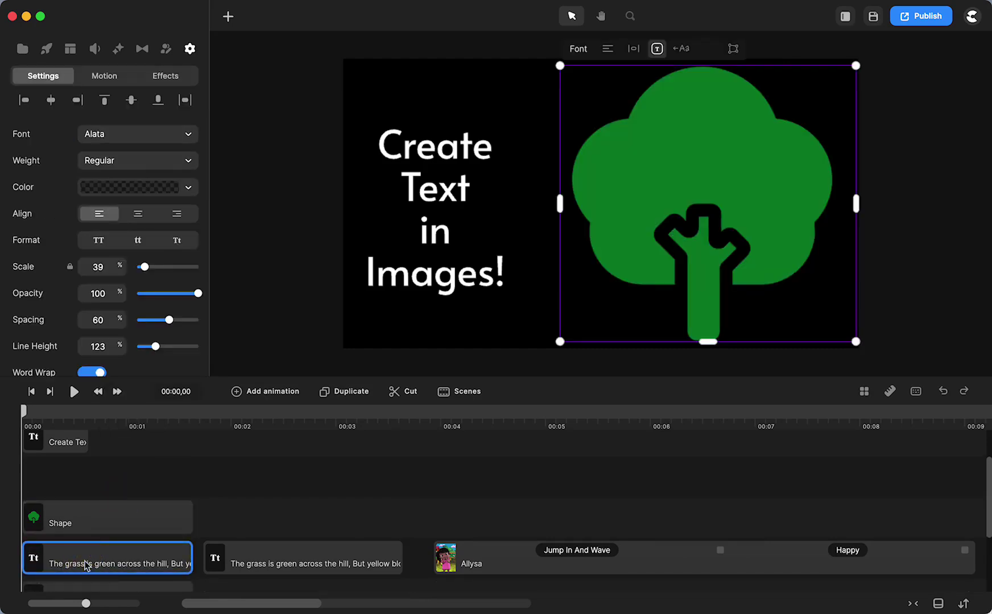
key("Delete")
left_click_drag(88, 563, 87, 520)
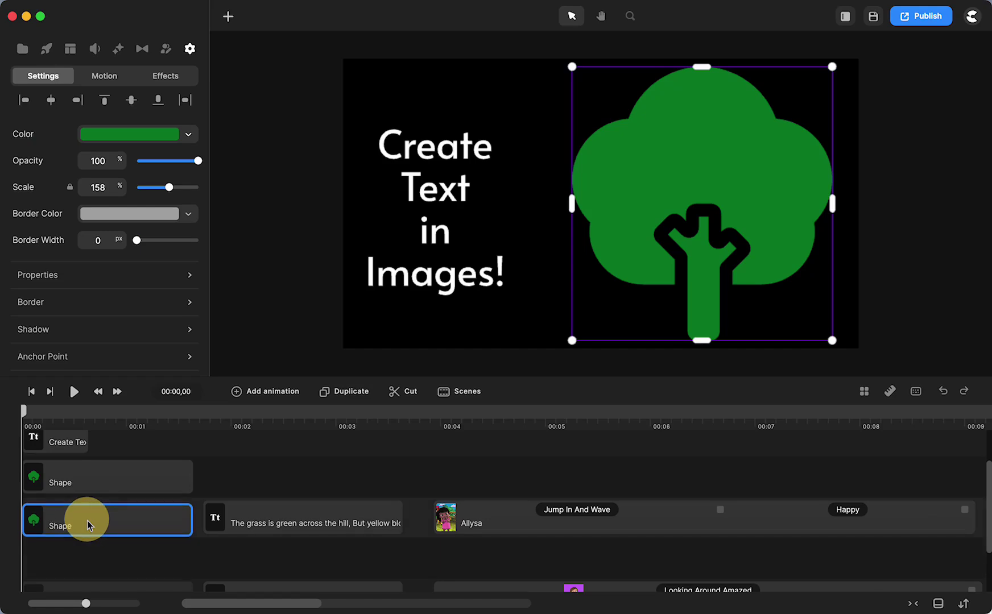
Give the copied tree a white 1 px border and a fully transparent fill.
left_click(190, 136)
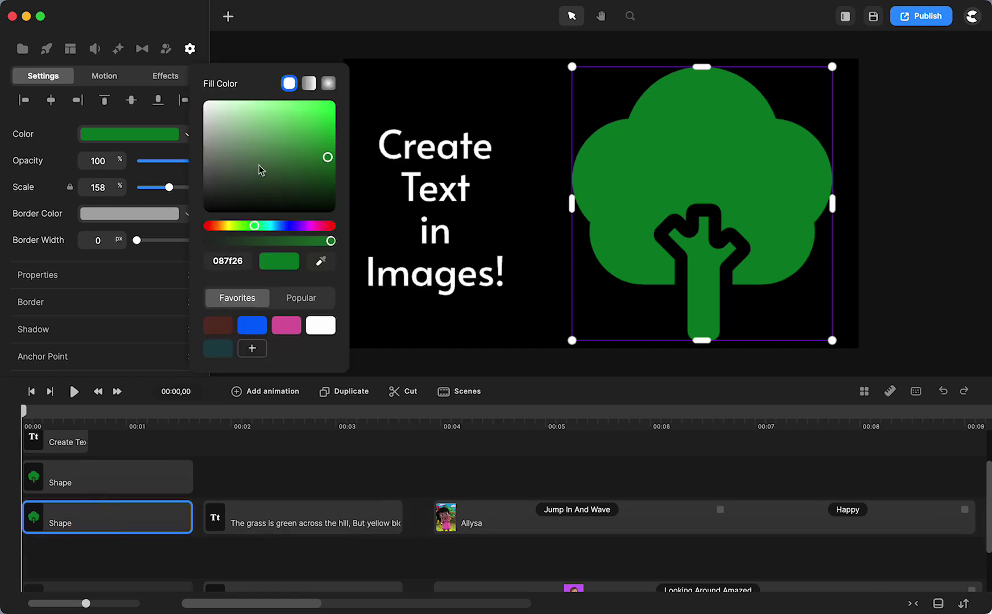
left_click(102, 306)
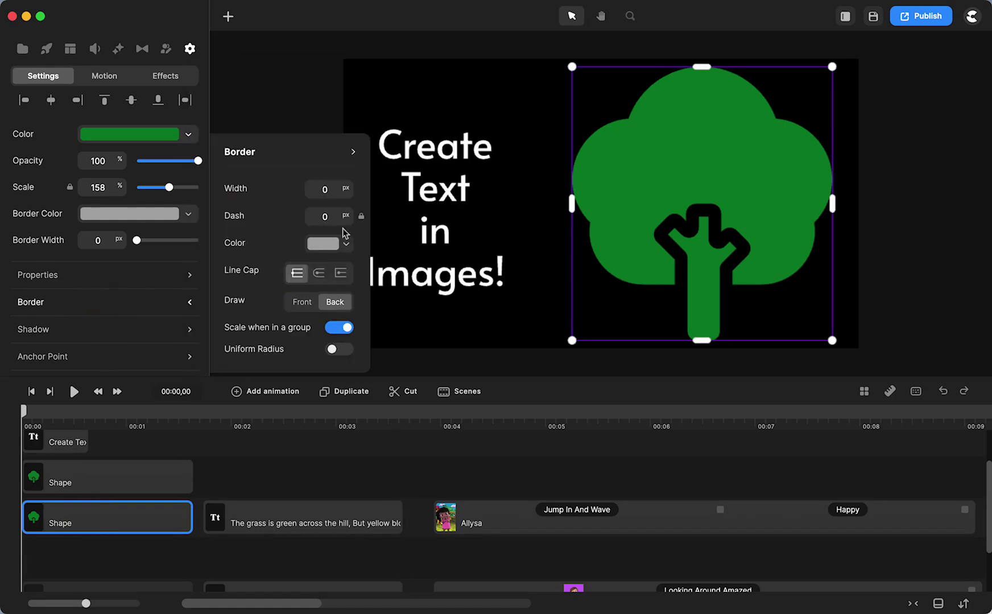
left_click_drag(345, 190, 359, 198)
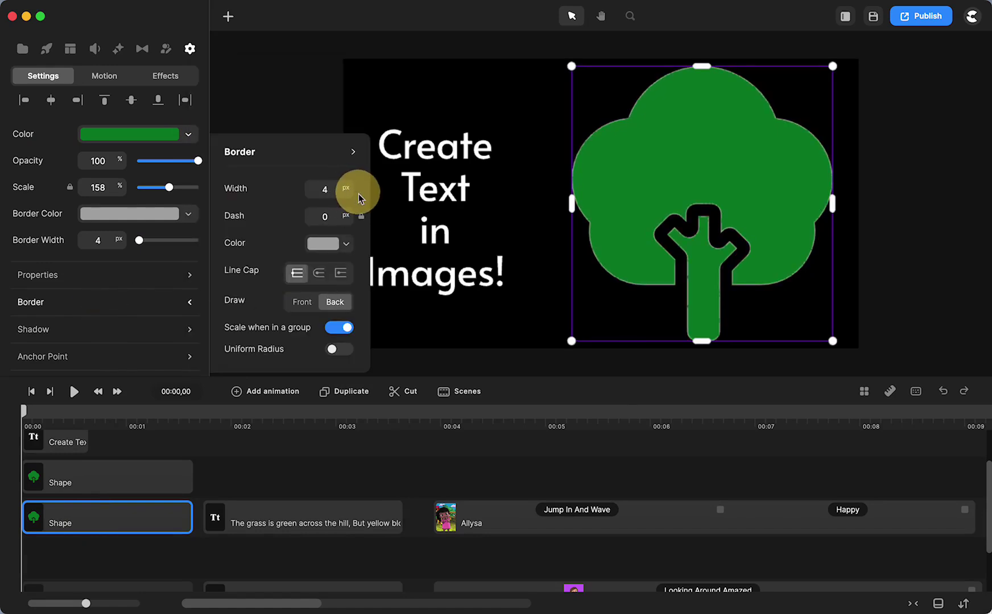
left_click(346, 247)
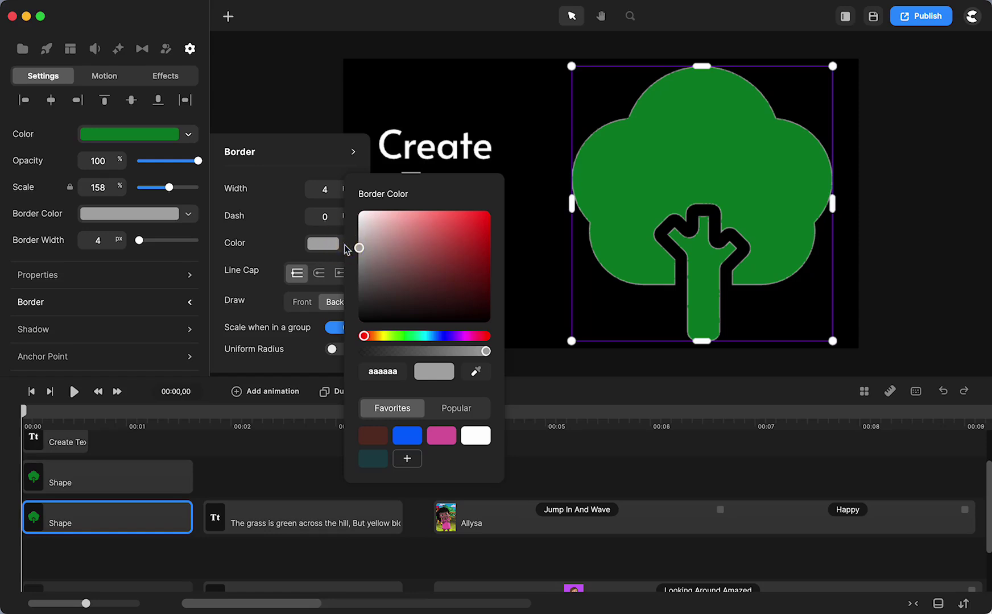
left_click(471, 436)
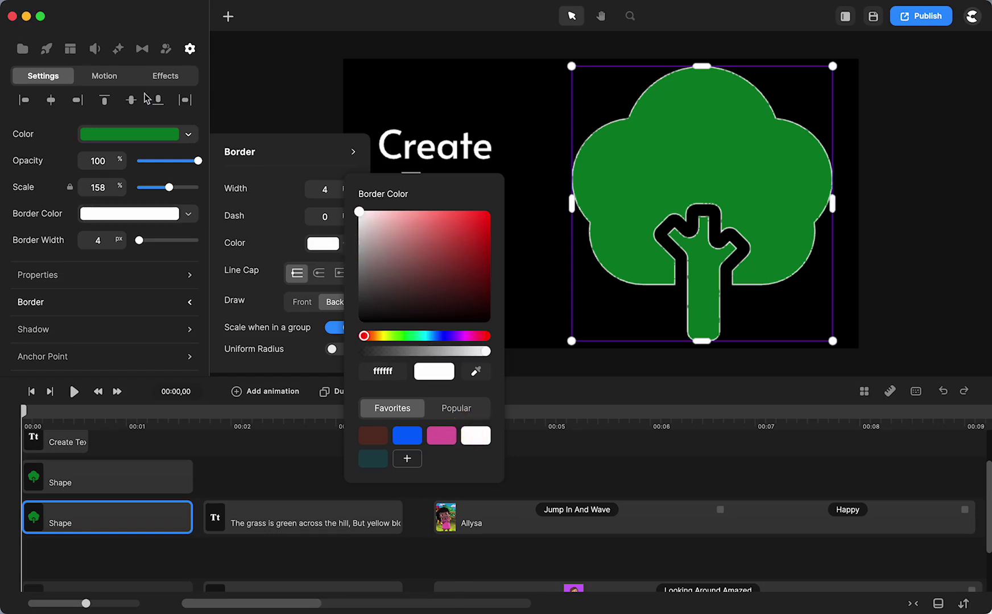
left_click(185, 135)
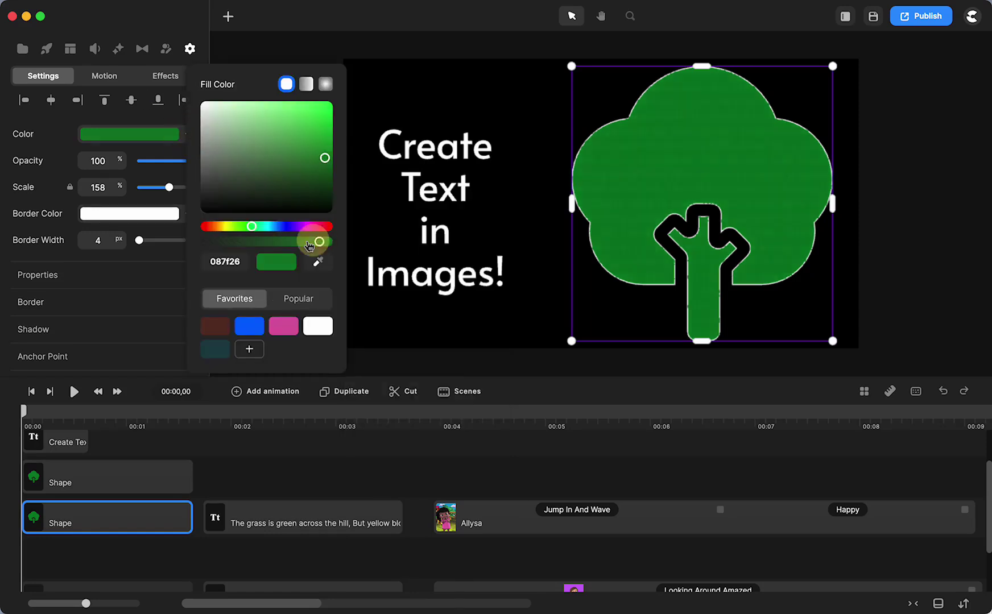
left_click_drag(325, 241, 195, 244)
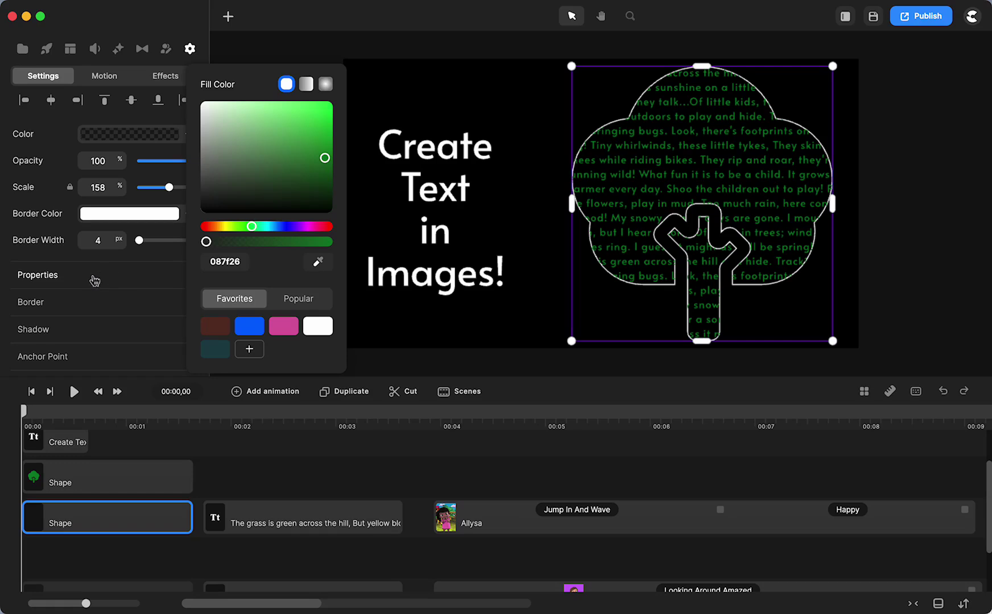
left_click(95, 299)
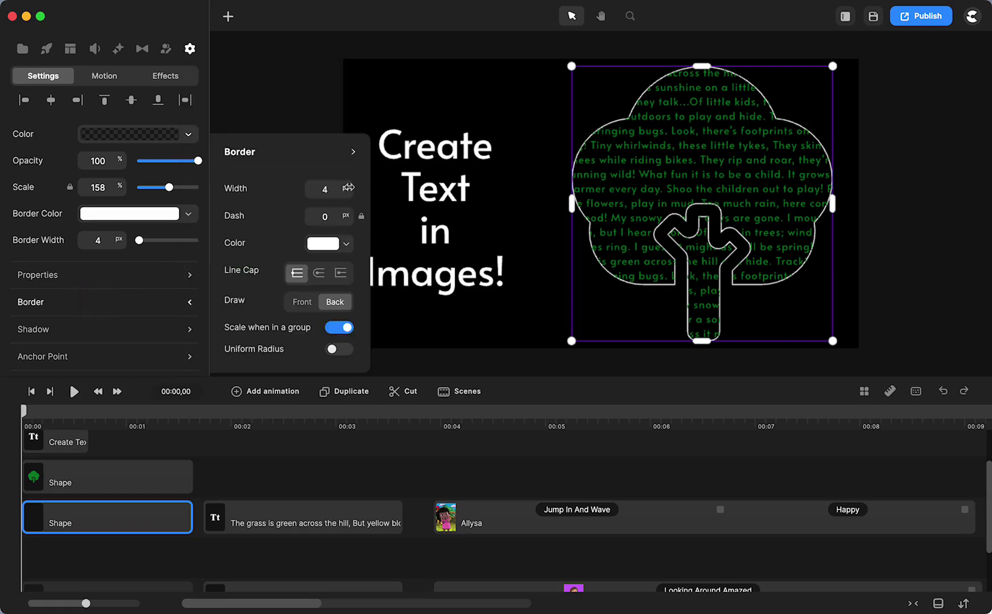
left_click_drag(349, 186, 343, 187)
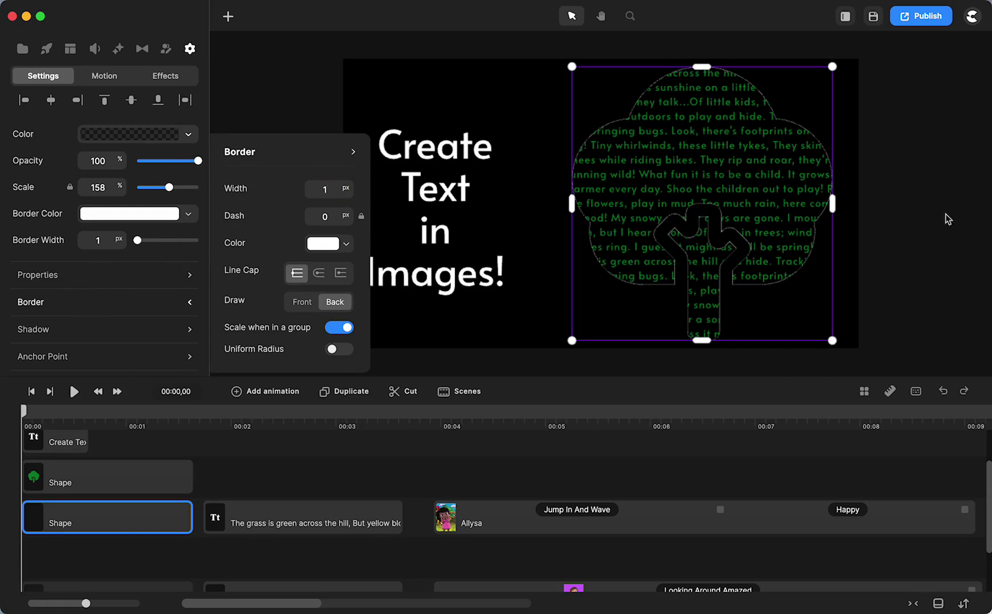
left_click(911, 214)
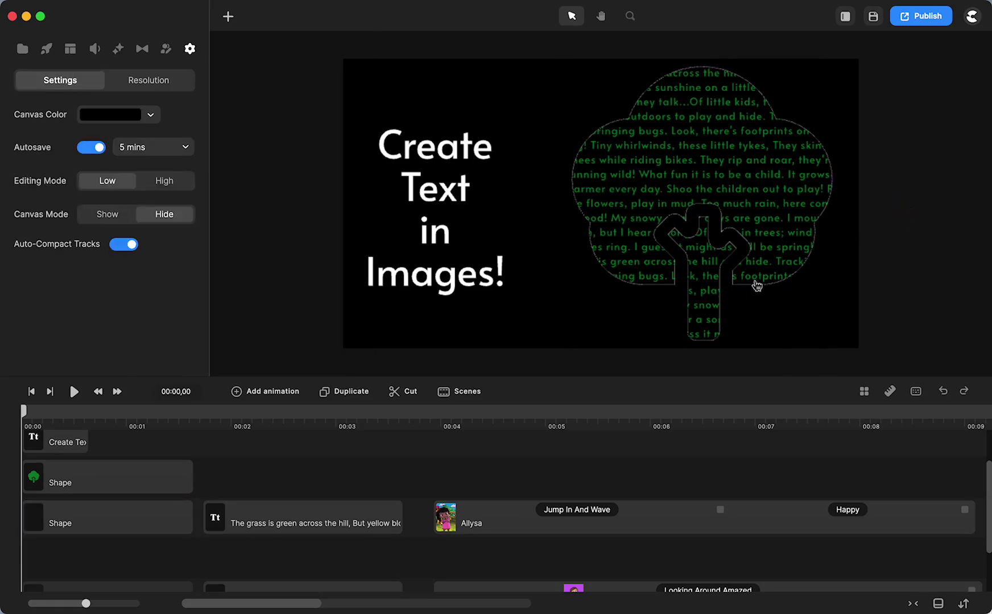
At about 9 seconds, centre the masked poem and unmask it into a green tree shape and separate text.
left_click(95, 486)
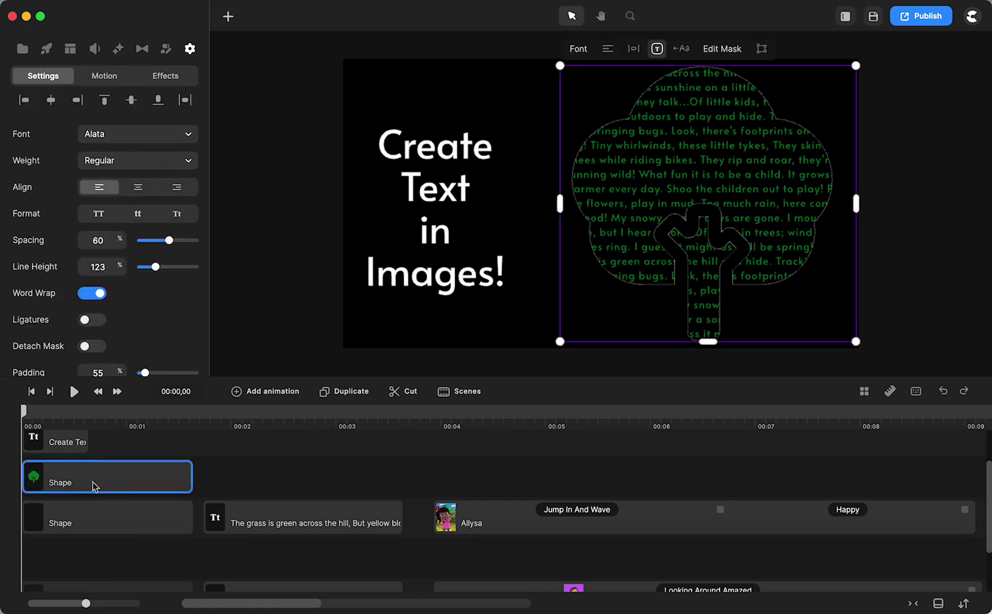
scroll(94, 484, "right", 10)
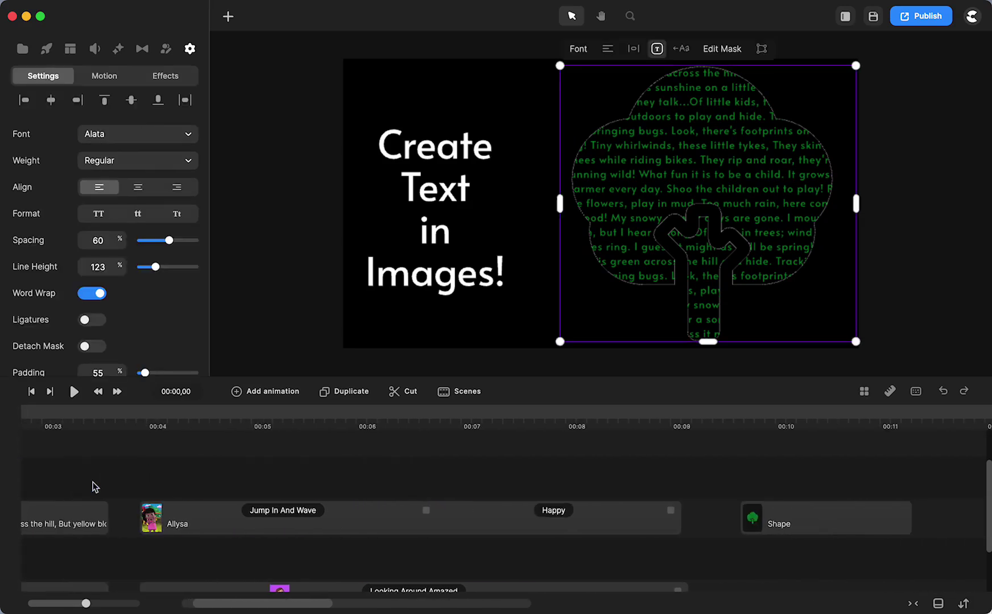
left_click(343, 421)
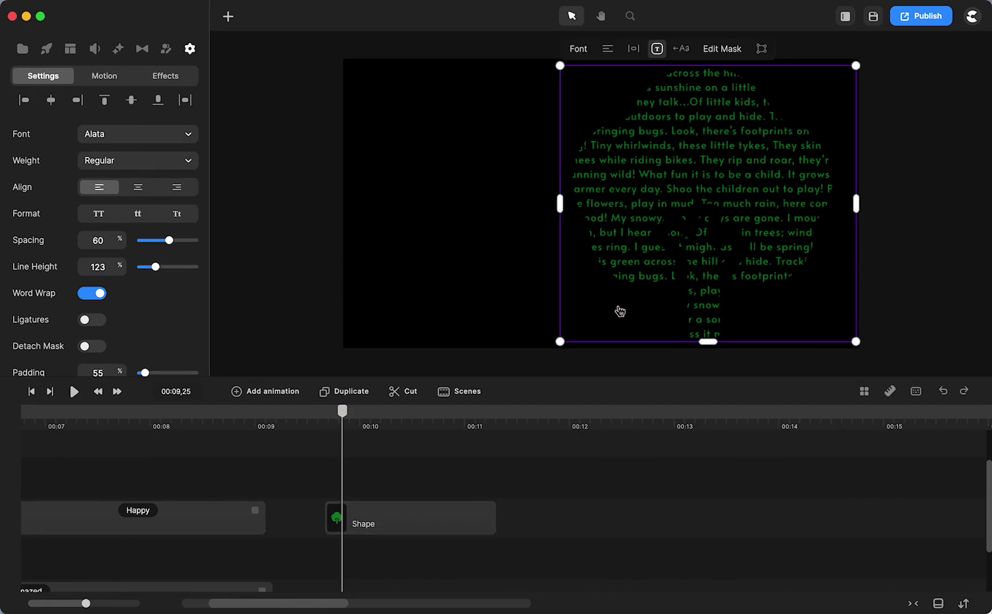
left_click_drag(682, 235, 569, 235)
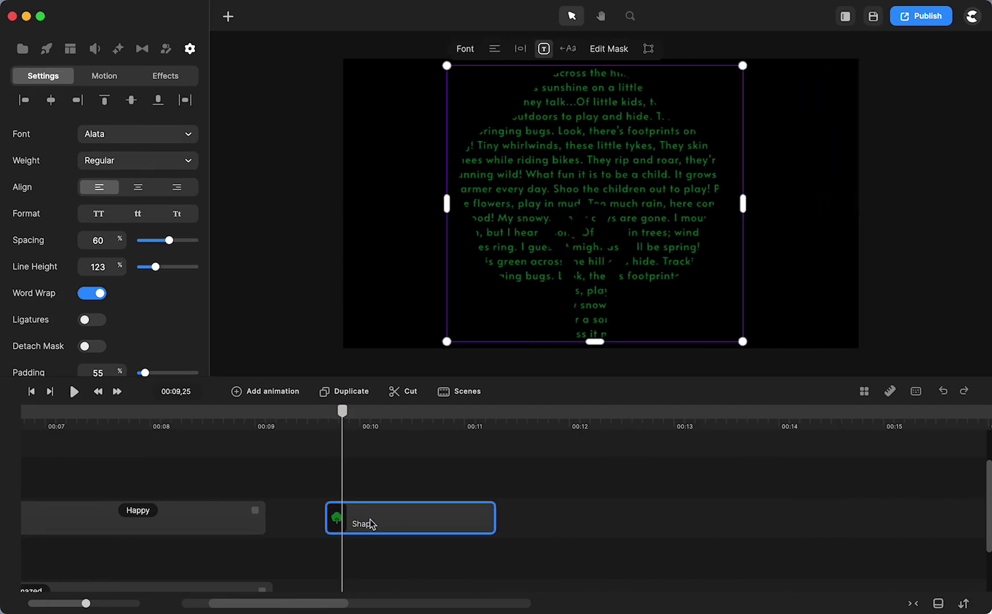
right_click(370, 524)
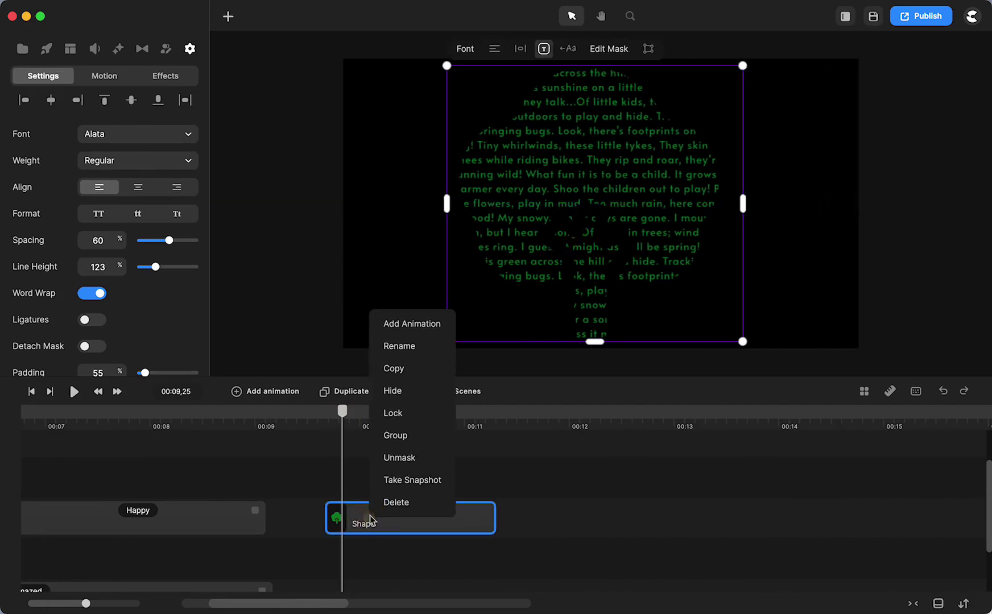
left_click(391, 468)
left_click(422, 562)
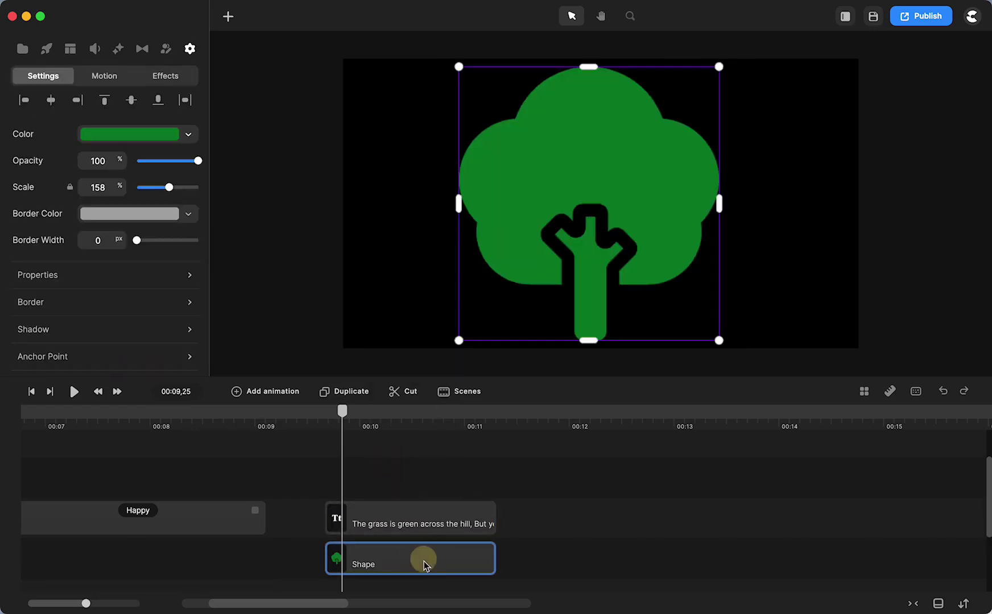
Import the solid tree SVG from the online 'tree' search results into My Media.
left_click(22, 49)
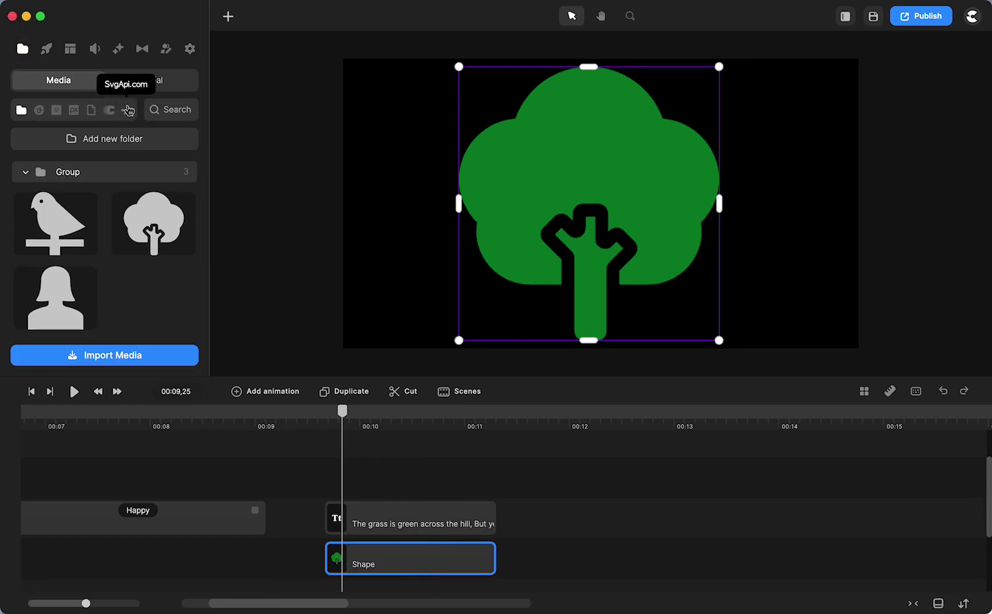
left_click(128, 110)
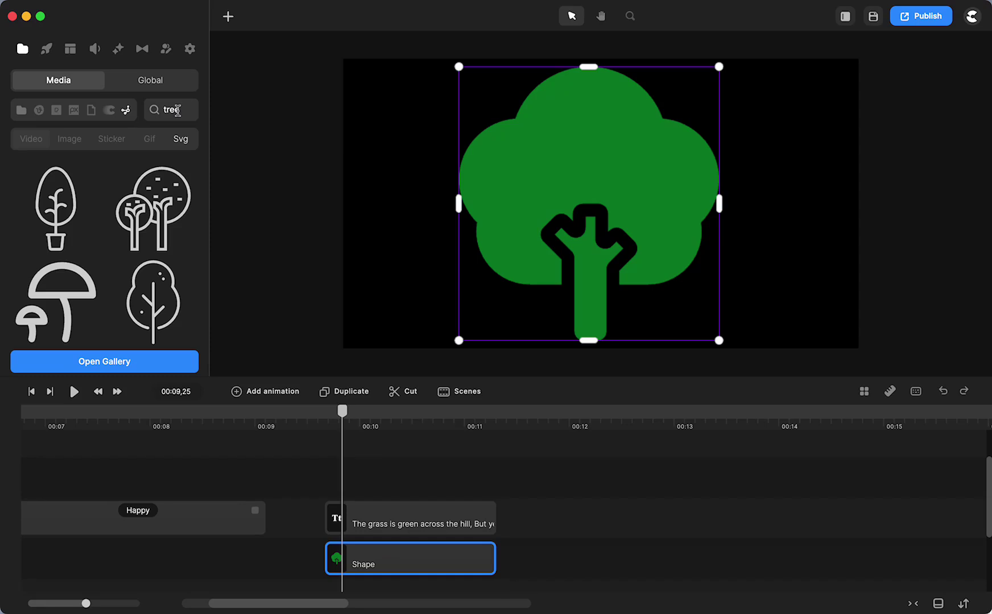
scroll(125, 248, "down", 6)
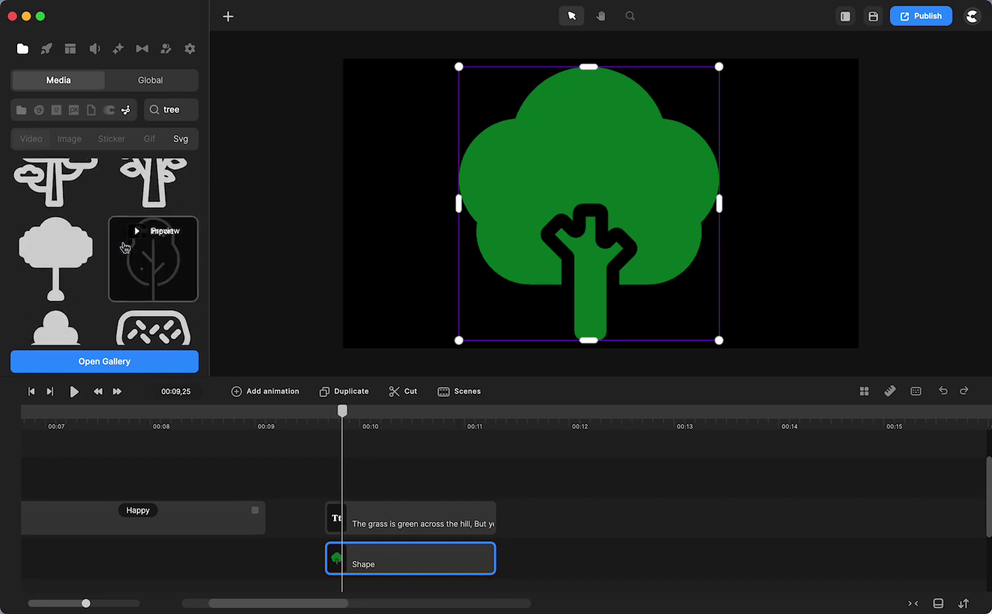
scroll(124, 248, "down", 10)
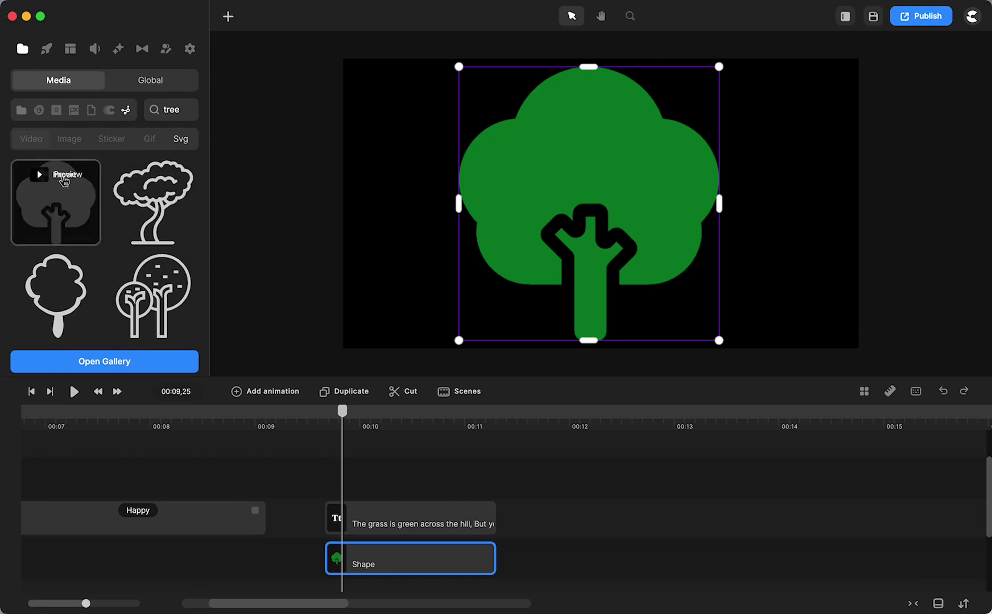
left_click(63, 181)
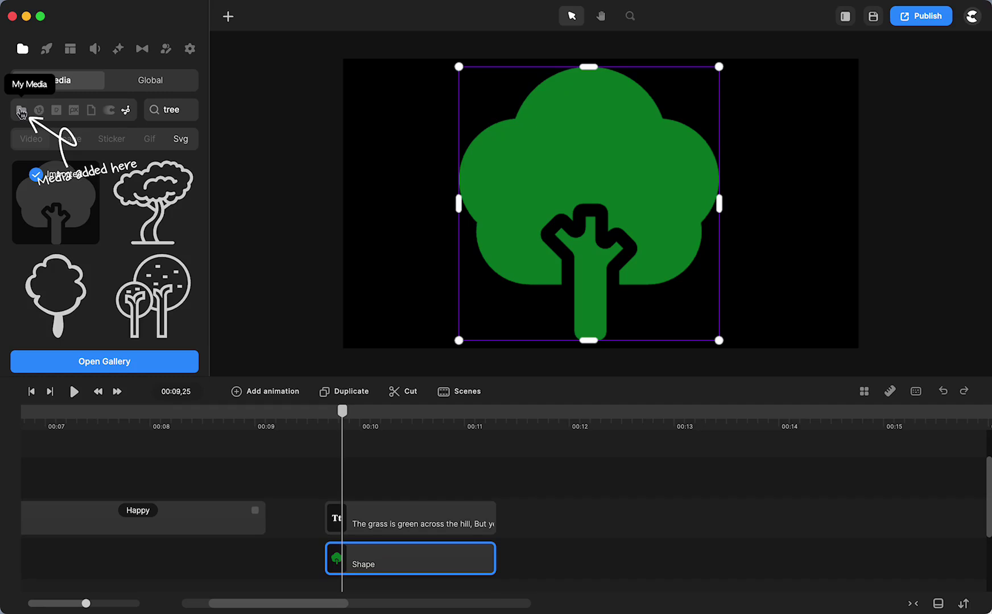
Place the imported blue tree on the canvas as a trial, then delete it.
left_click(21, 111)
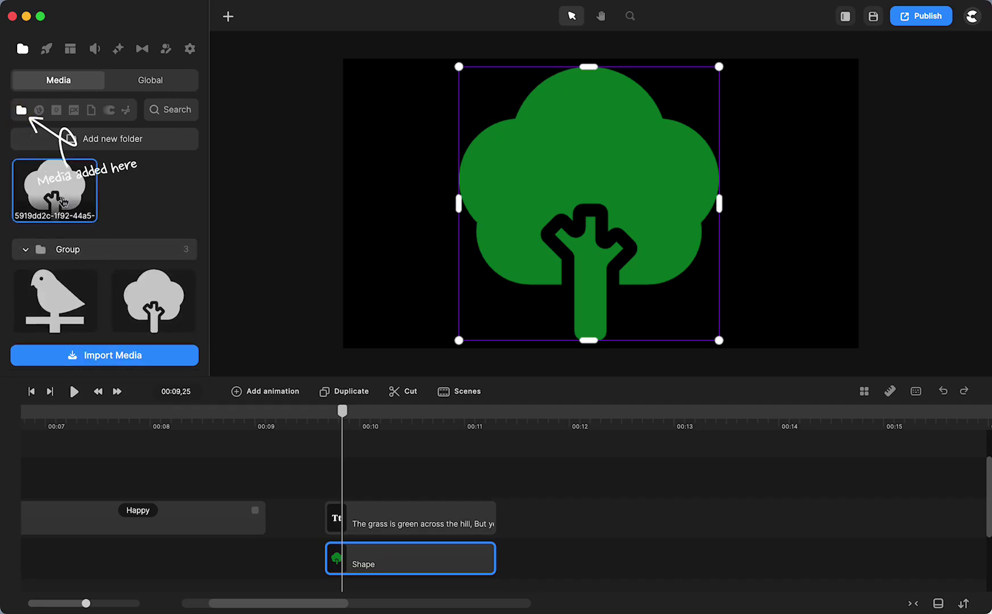
left_click_drag(63, 202, 507, 215)
left_click(618, 181)
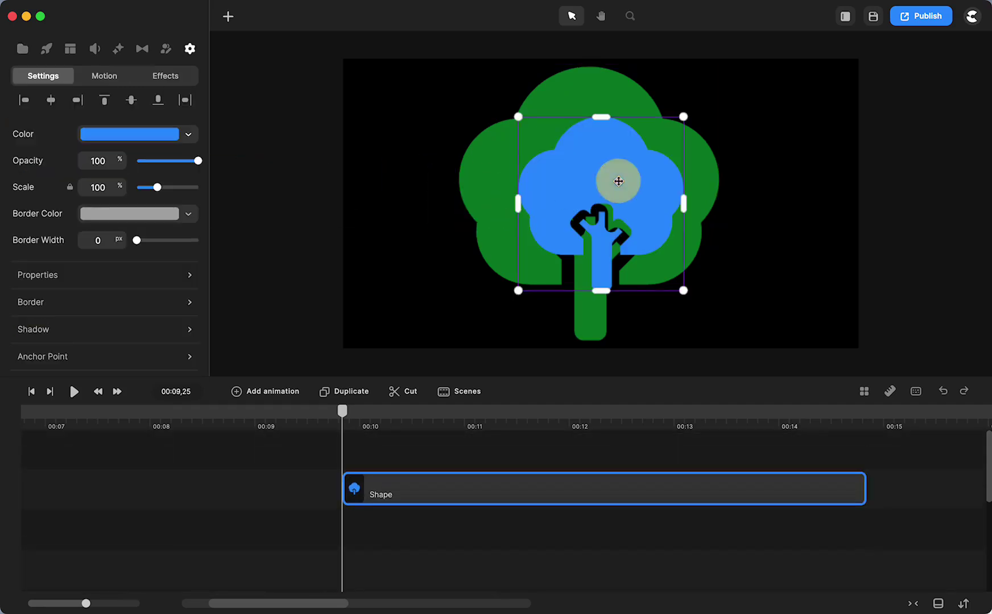
left_click_drag(604, 183, 588, 211)
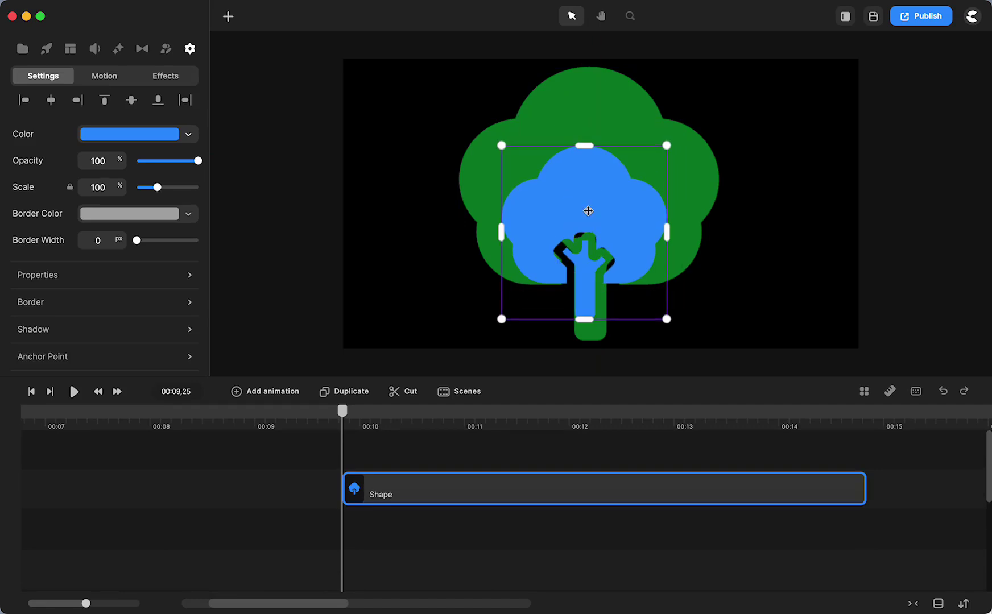
key("Delete")
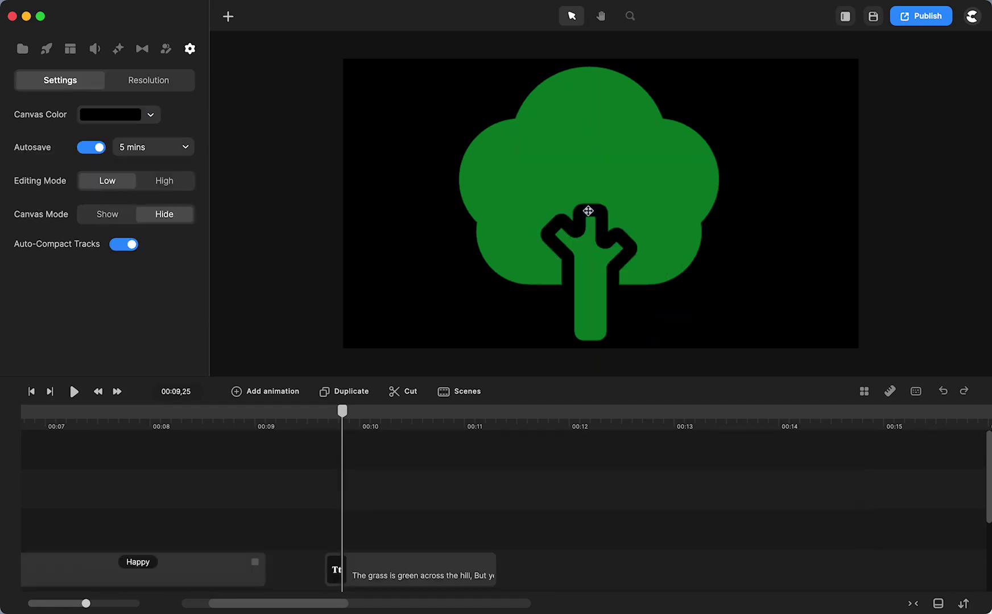
Align the tree Shape clip with the poem text clip and apply Mask Shape with text.
scroll(406, 494, "down", 2)
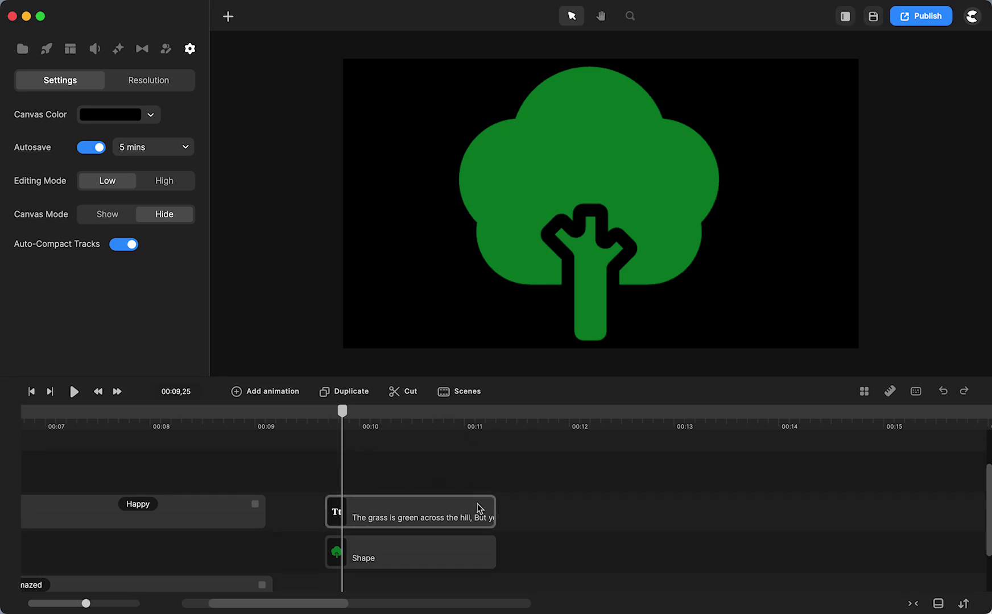
left_click(396, 517)
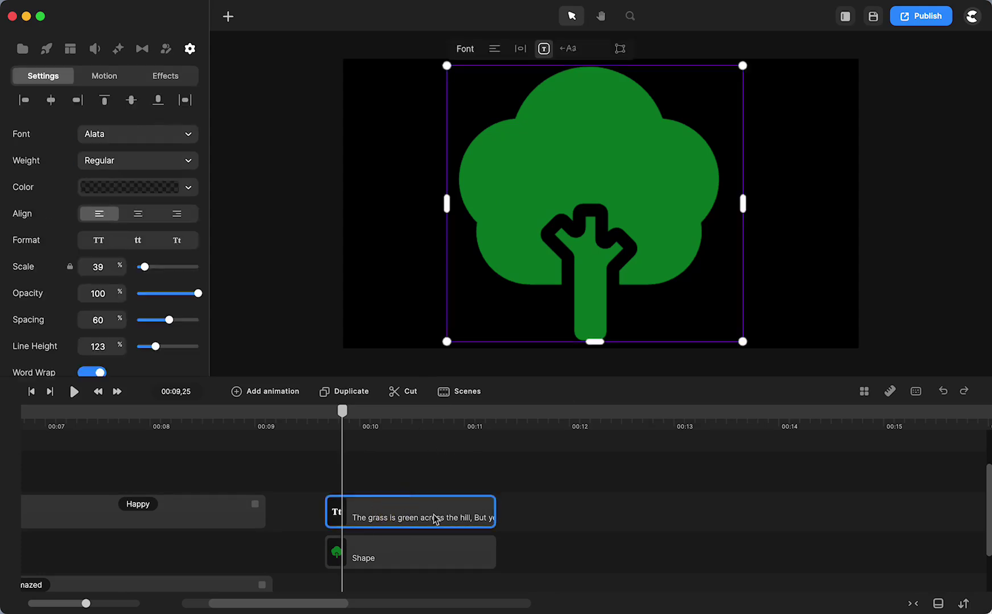
left_click_drag(385, 543, 411, 554)
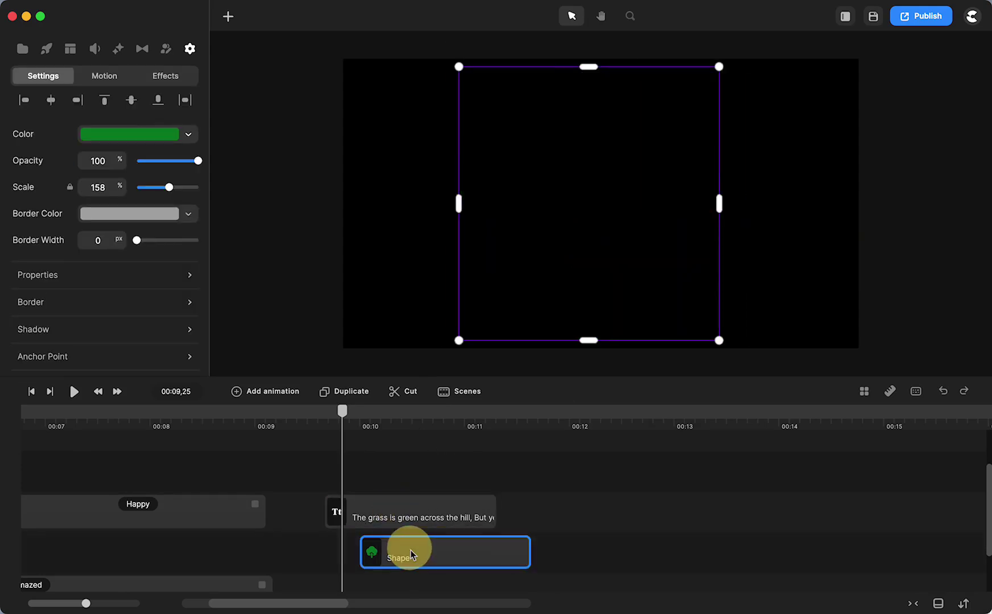
left_click(351, 511)
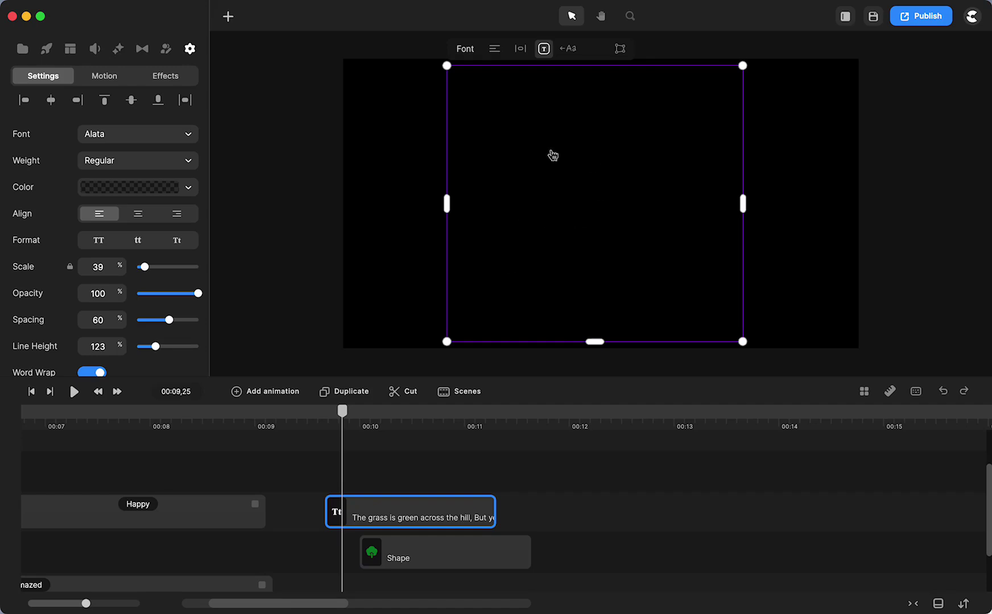
left_click_drag(413, 563, 389, 556)
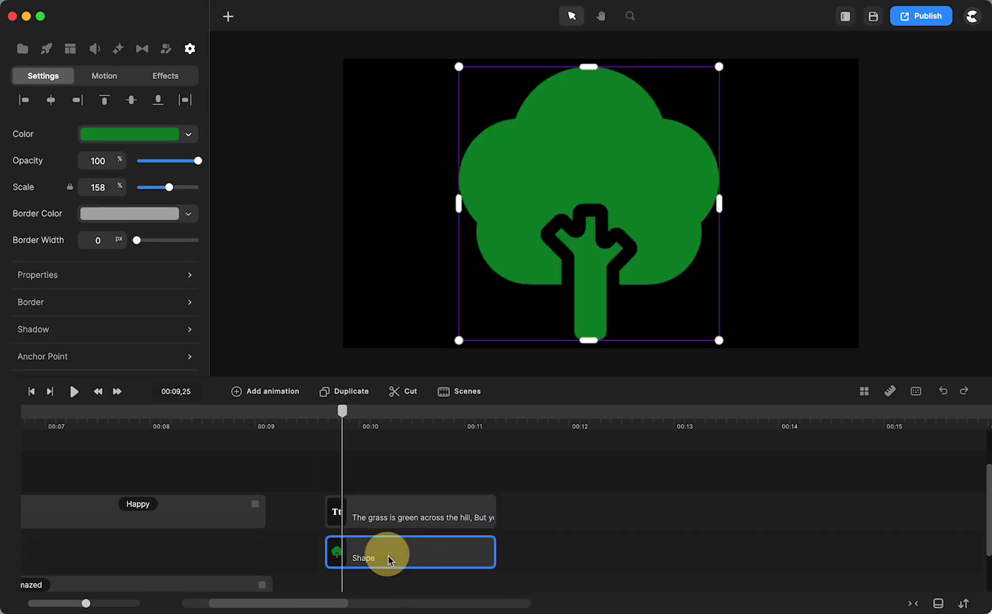
left_click(395, 485)
left_click_drag(395, 485, 389, 555)
right_click(394, 557)
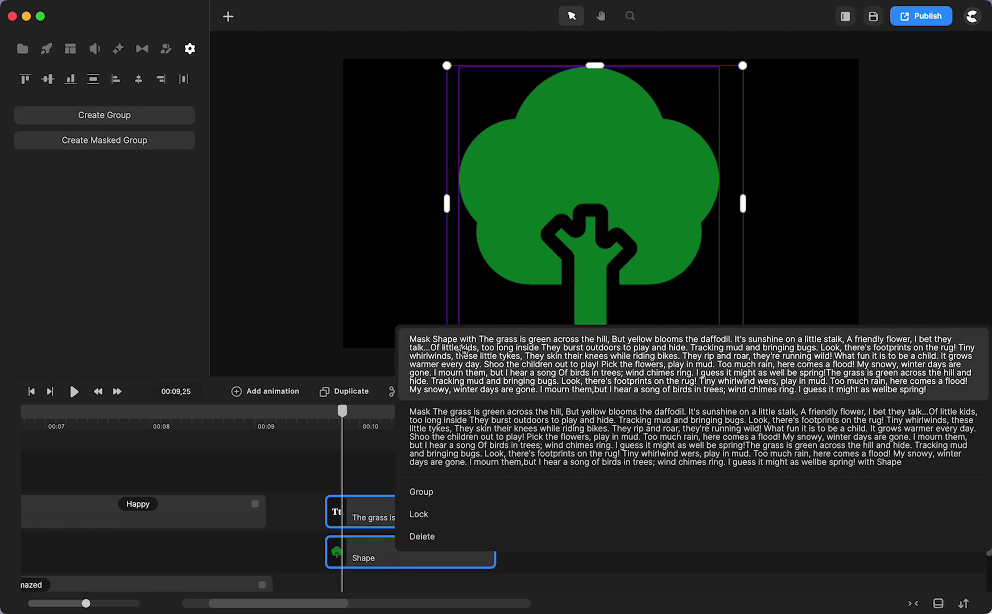
left_click(483, 450)
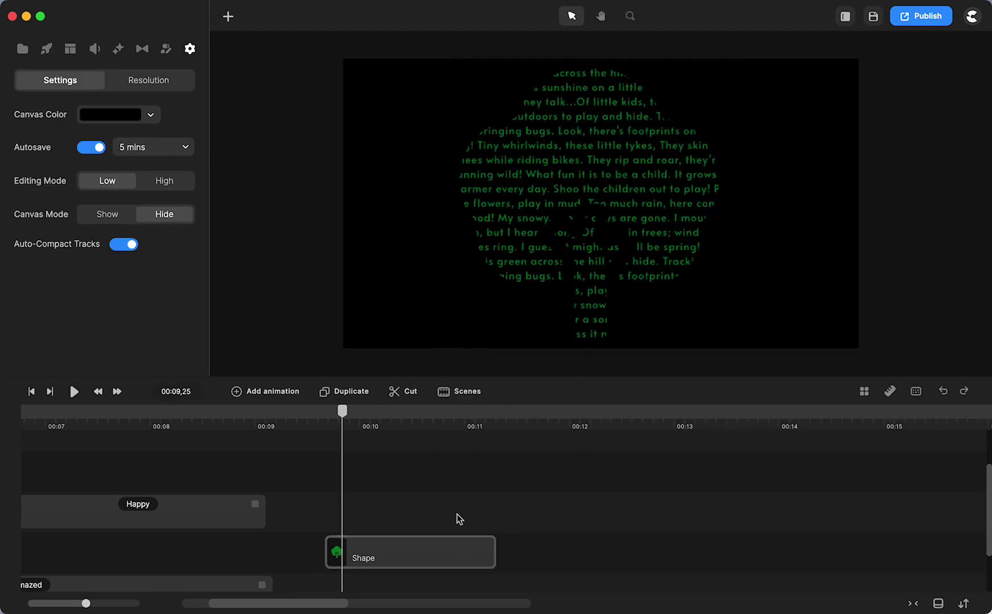
At about 11 seconds, place the imported blue tree on the canvas, enlarged to 147%.
left_click(513, 412)
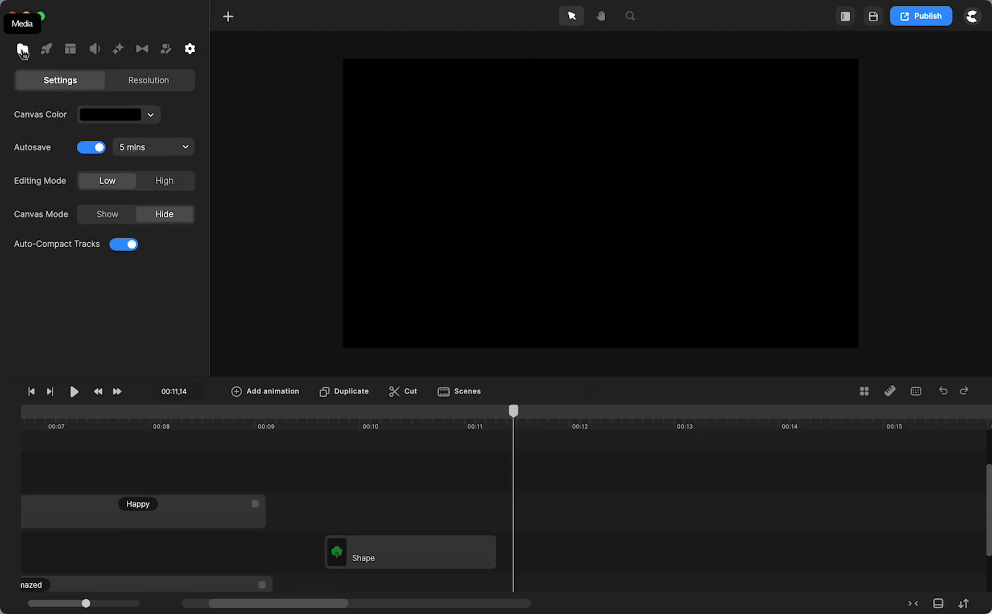
left_click(23, 48)
left_click_drag(51, 196, 624, 194)
left_click(626, 191)
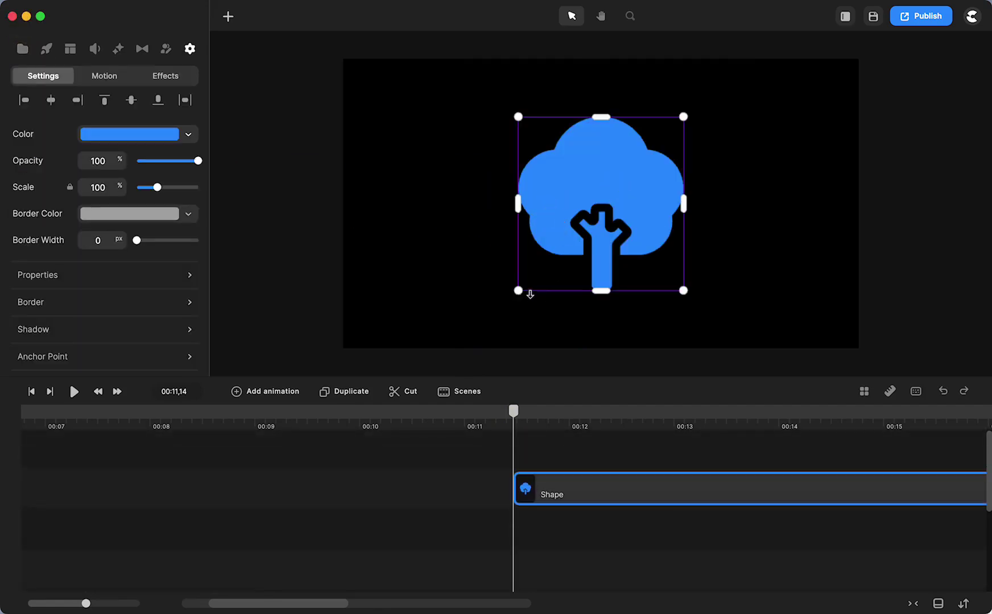
left_click_drag(529, 294, 460, 347)
left_click_drag(593, 209, 609, 186)
left_click_drag(705, 89, 732, 77)
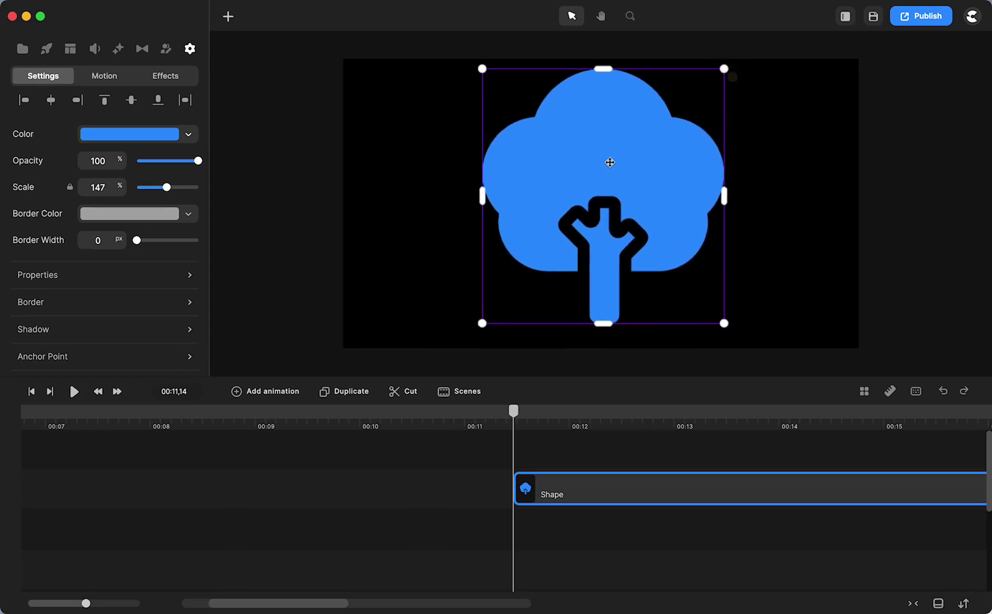
left_click_drag(609, 163, 594, 175)
Move the blue tree clip down one track and set the playhead to 00:11,27.
left_click(228, 17)
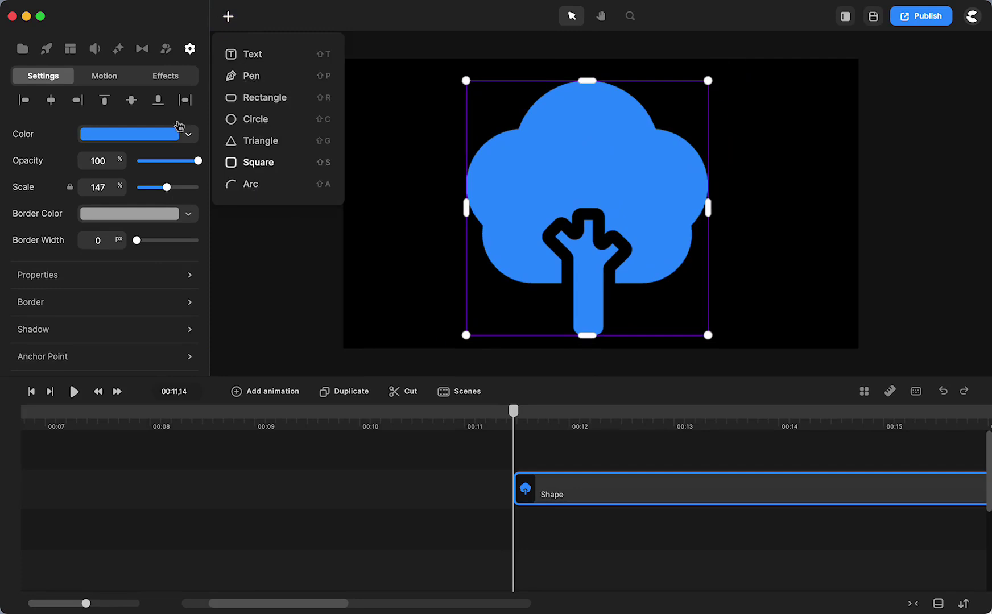
left_click(46, 48)
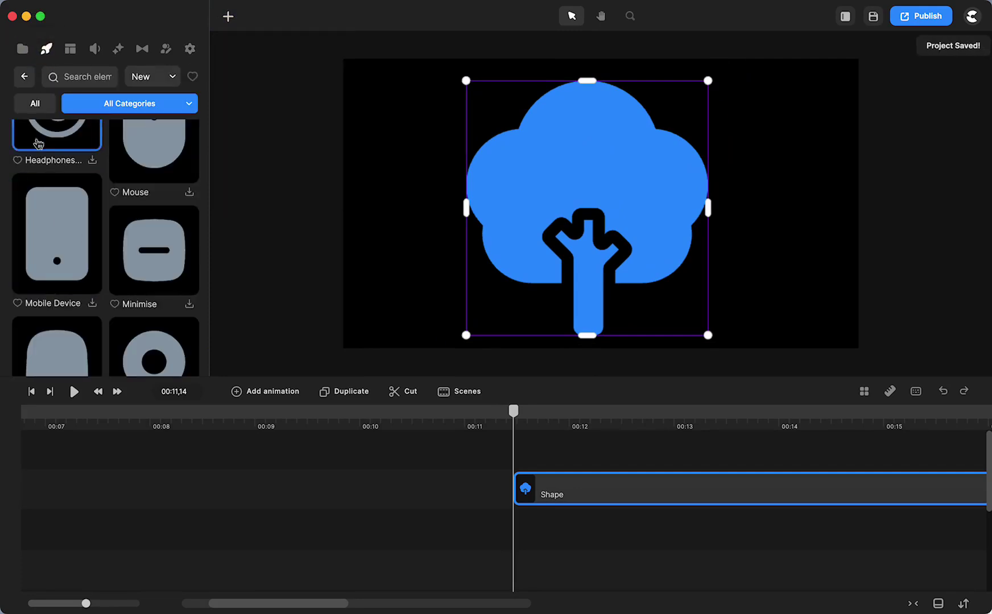
scroll(85, 228, "down", 15)
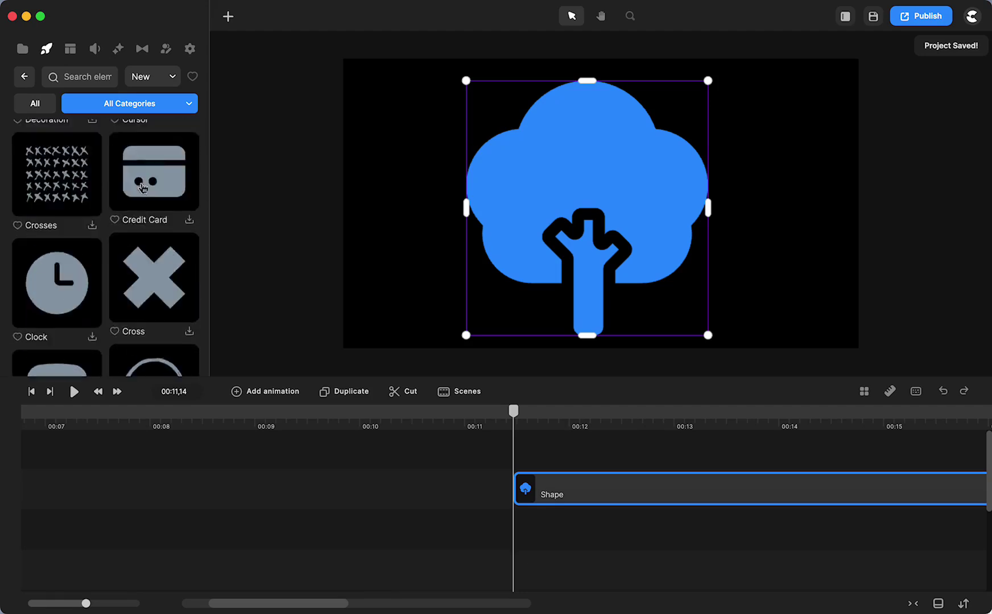
scroll(142, 187, "down", 15)
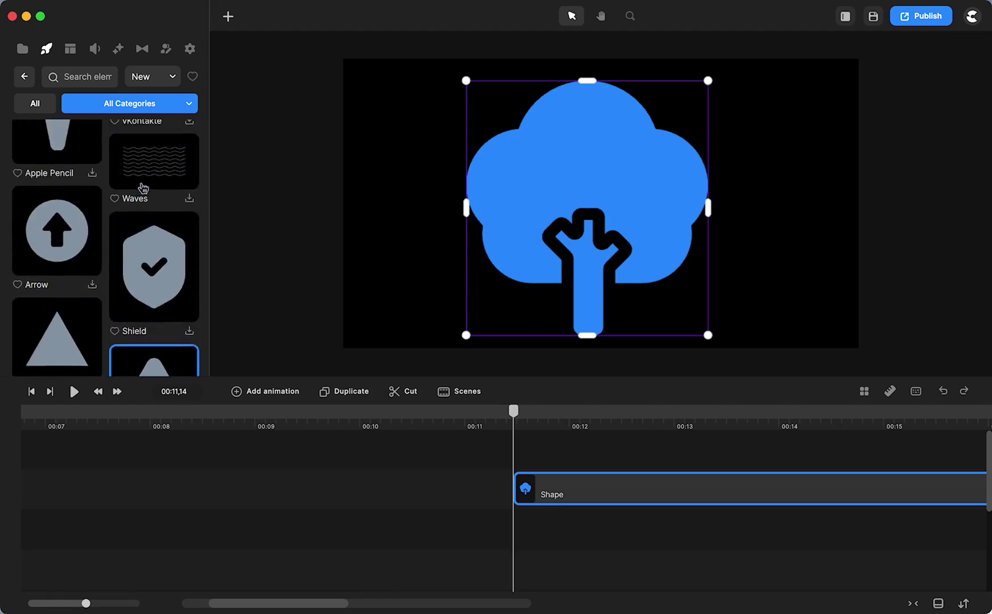
scroll(143, 188, "down", 15)
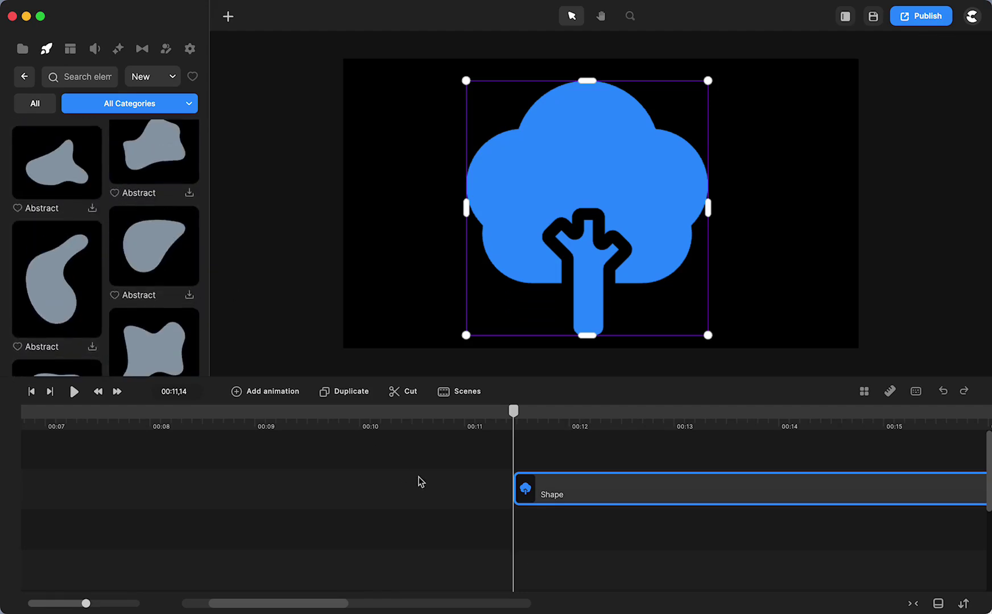
scroll(421, 482, "right", 5)
left_click_drag(418, 481, 431, 572)
left_click(424, 419)
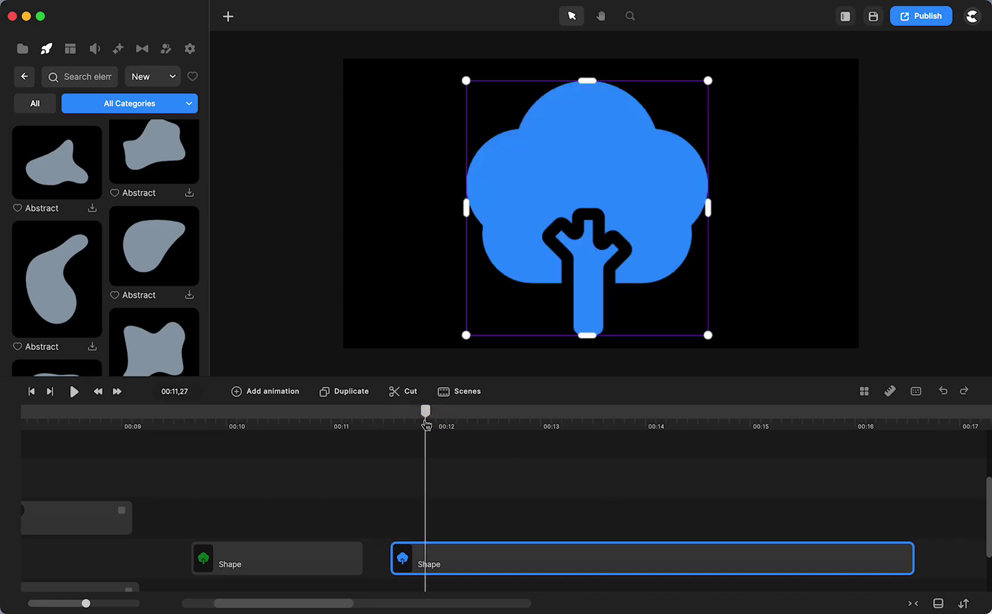
Add a text element at the canvas's upper left with word wrap on and left alignment.
left_click(810, 236)
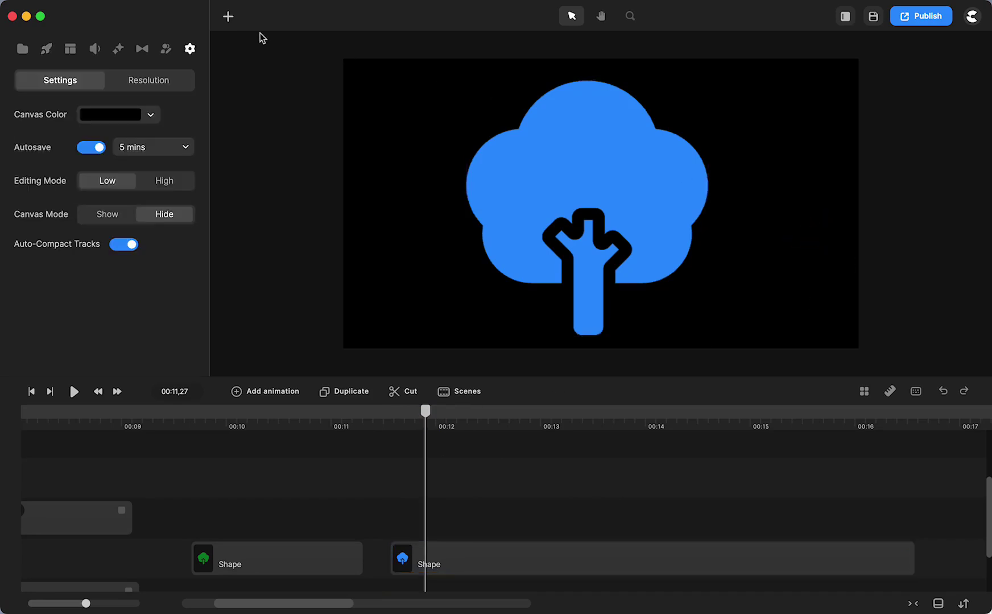
left_click(229, 16)
left_click(250, 55)
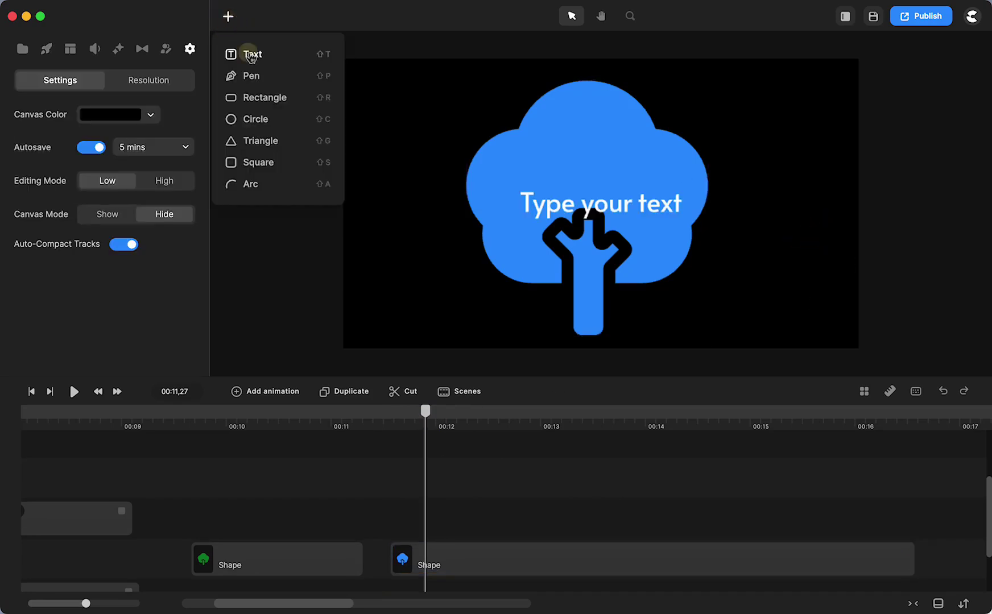
left_click_drag(643, 210, 544, 116)
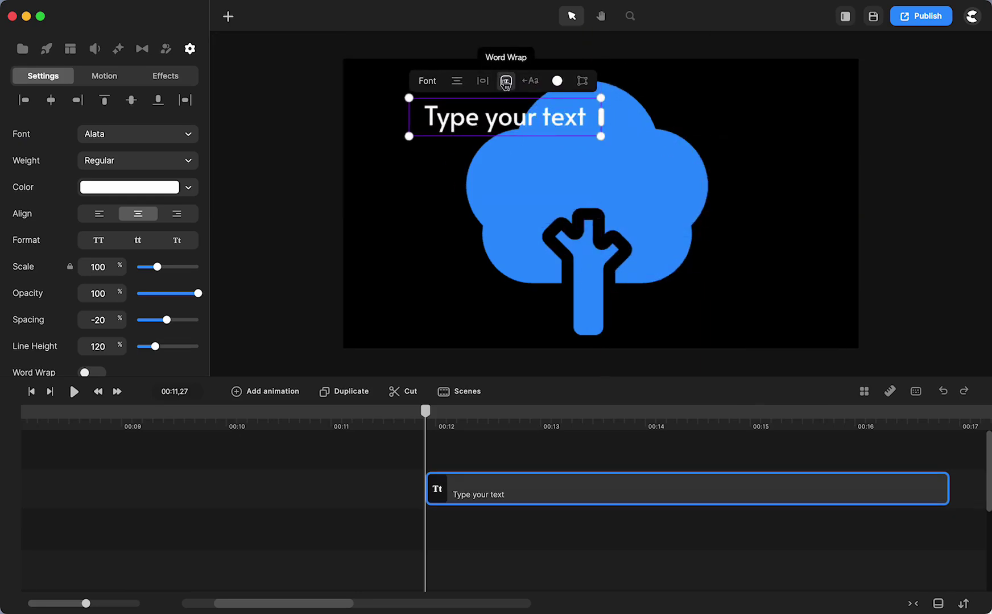
left_click(505, 82)
scroll(84, 291, "down", 3)
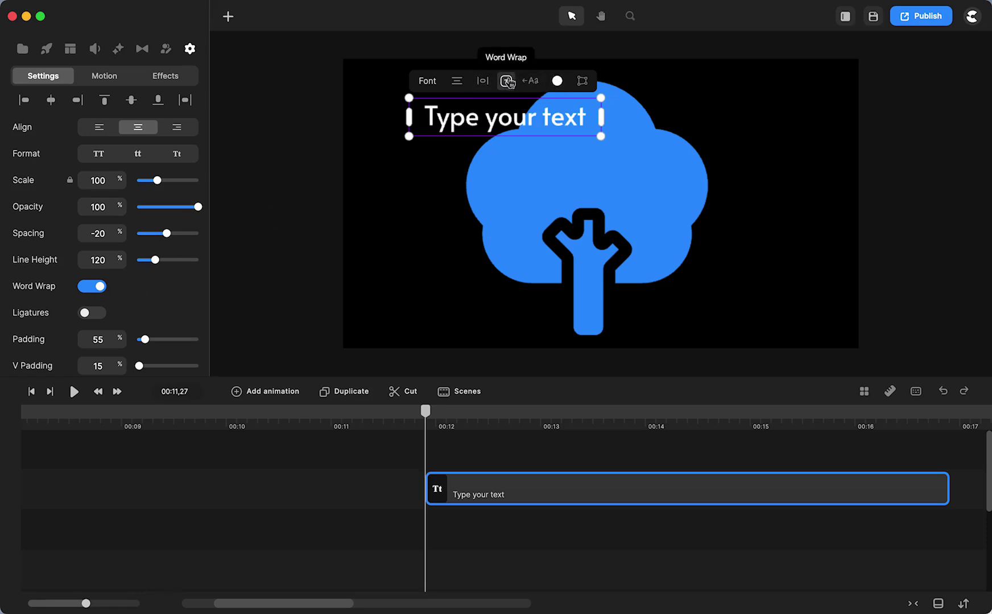
left_click(506, 81)
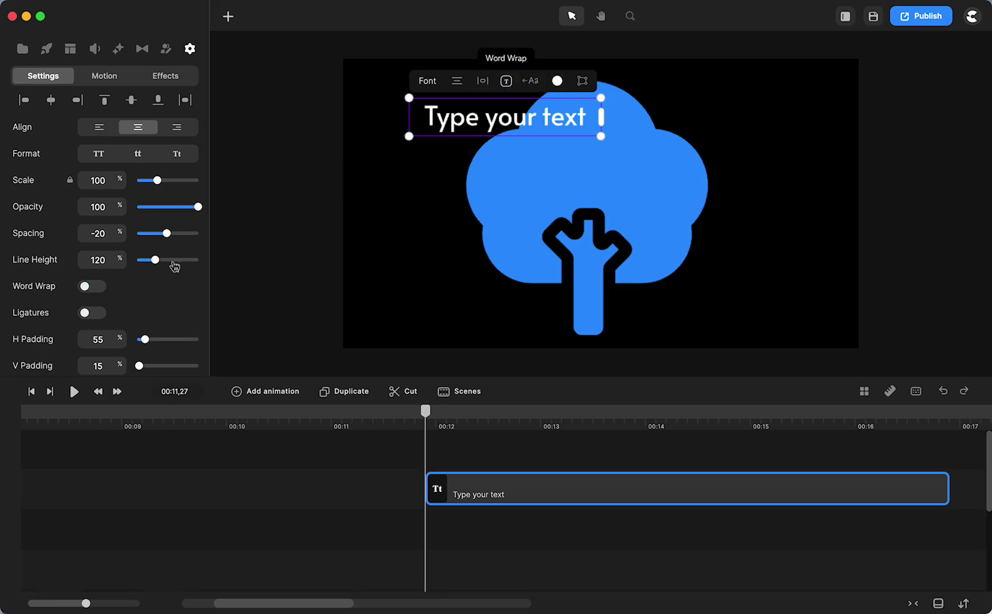
left_click(506, 81)
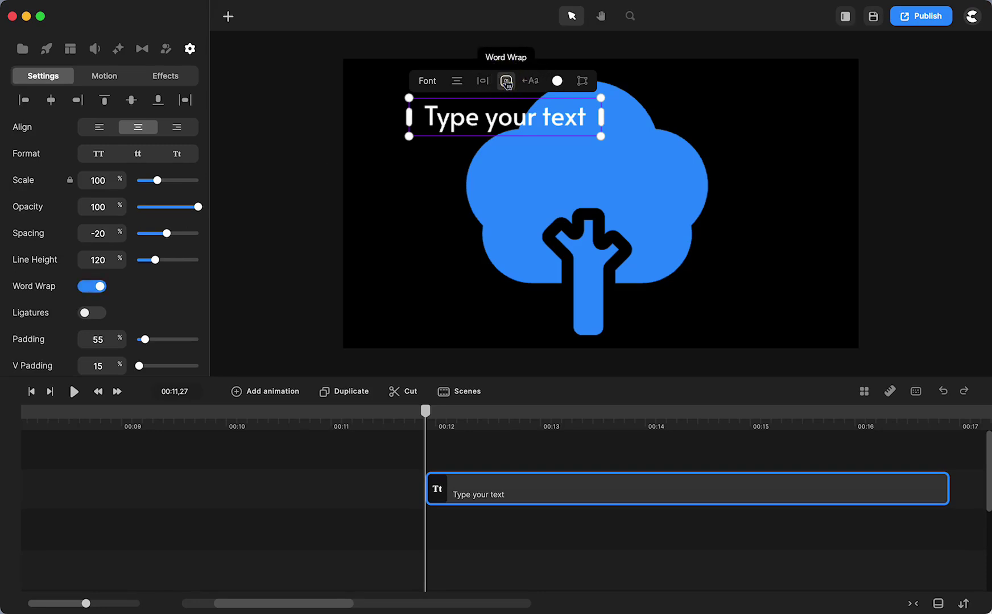
left_click(457, 83)
left_click(456, 83)
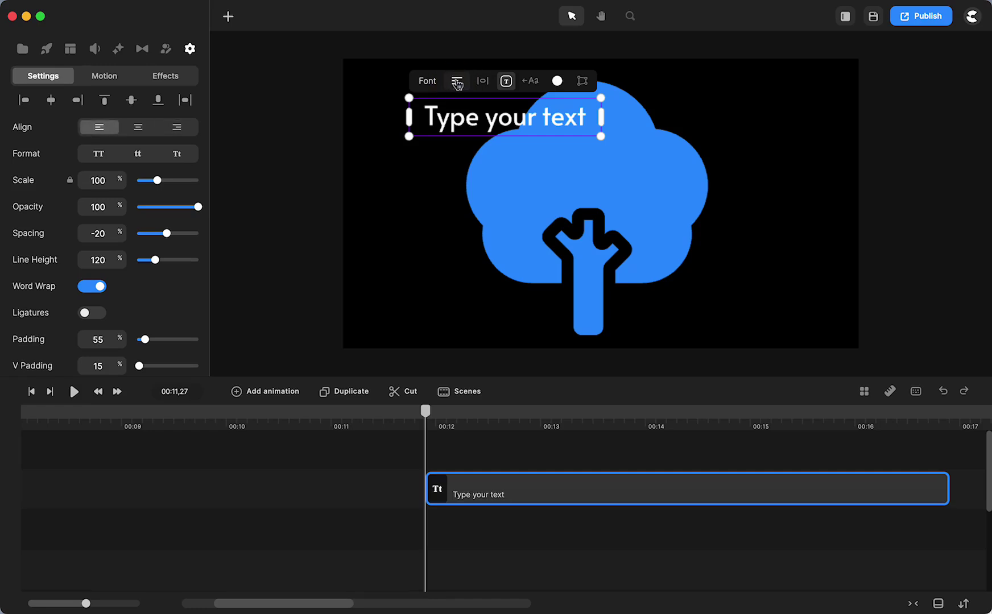
Replace the placeholder with the pasted spring poem and shrink it to 27% scale.
double_click(478, 126)
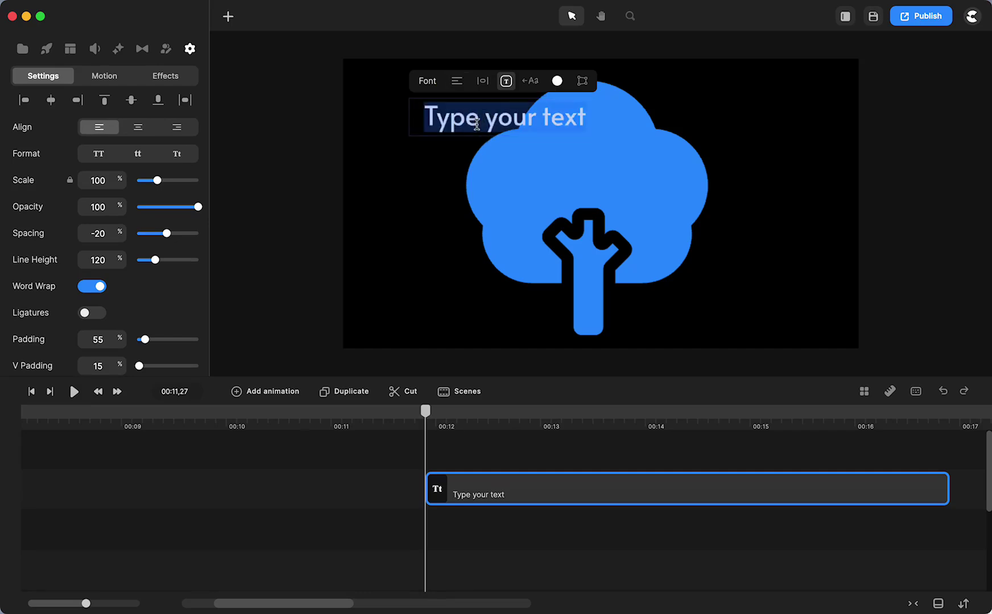
key("super+v")
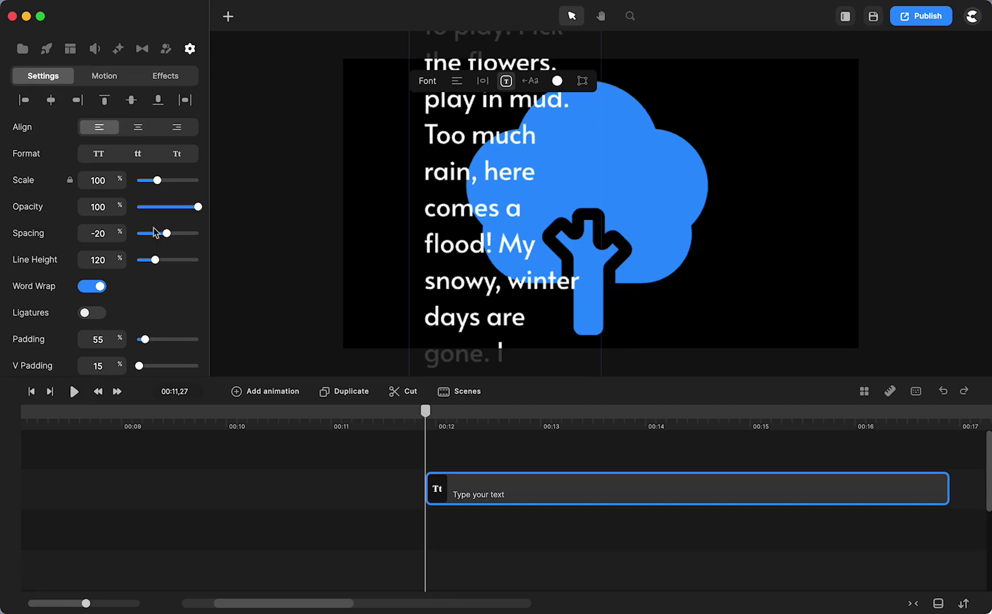
left_click(157, 179)
left_click_drag(157, 178, 142, 178)
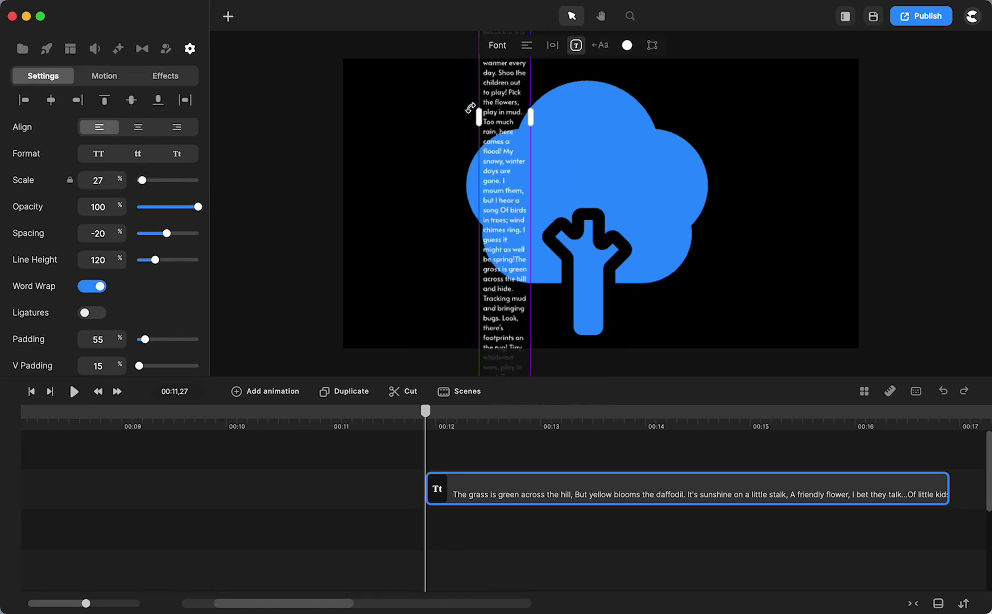
left_click_drag(528, 116, 584, 101)
Widen the poem's text box and position it across the tree's crown.
scroll(586, 106, "up", 3)
scroll(582, 100, "down", 5)
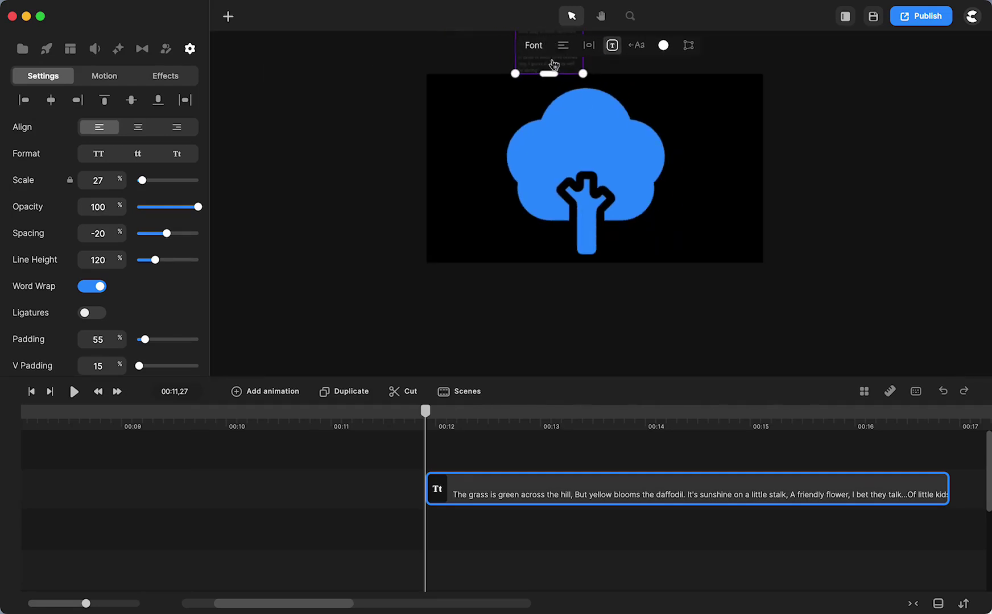
left_click_drag(550, 70, 551, 215)
left_click_drag(586, 125, 722, 214)
scroll(633, 181, "up", 3)
left_click_drag(652, 189, 615, 174)
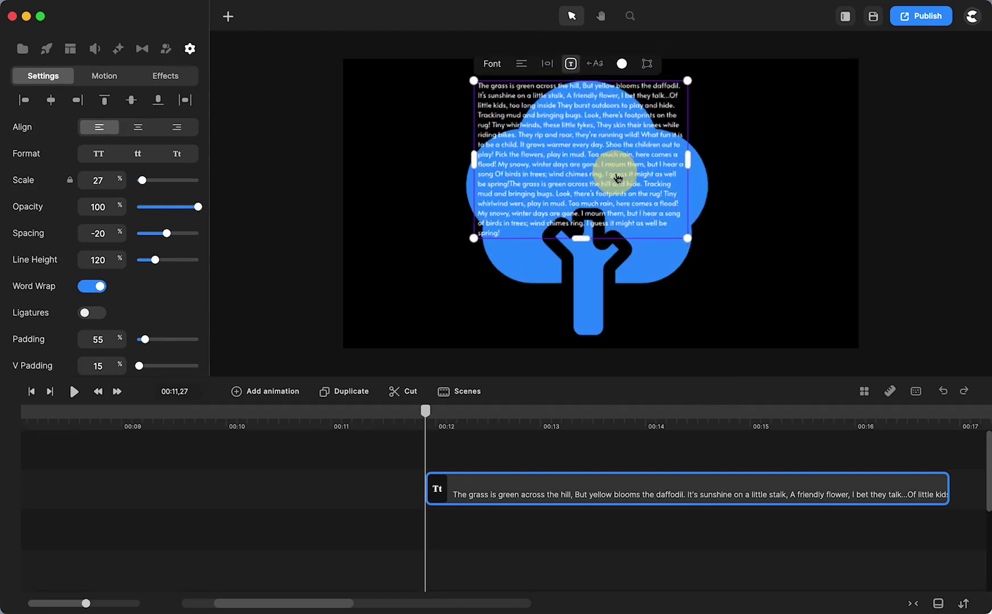
left_click_drag(689, 166, 719, 162)
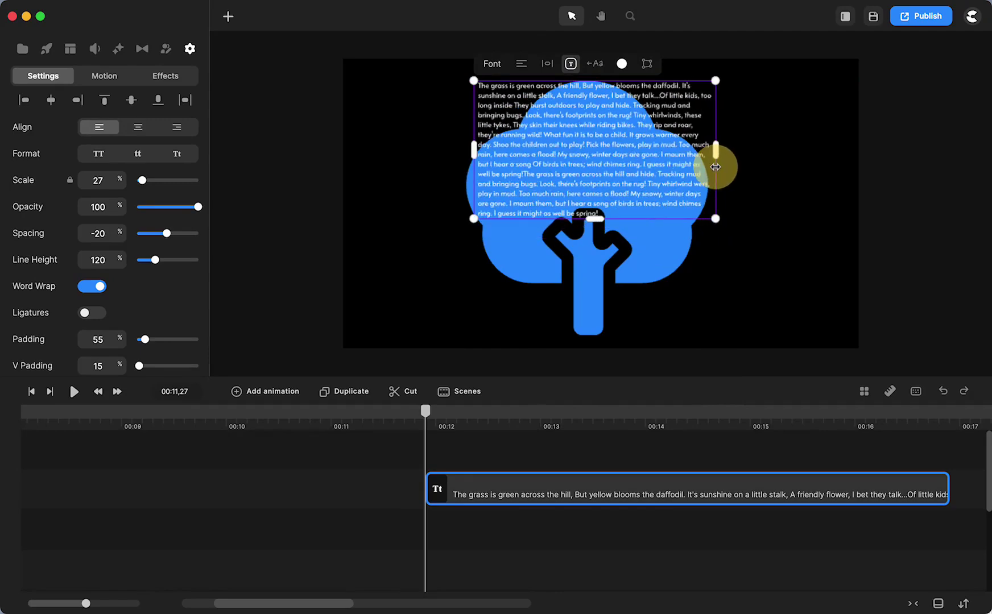
left_click_drag(638, 160, 629, 165)
scroll(632, 170, "up", 5)
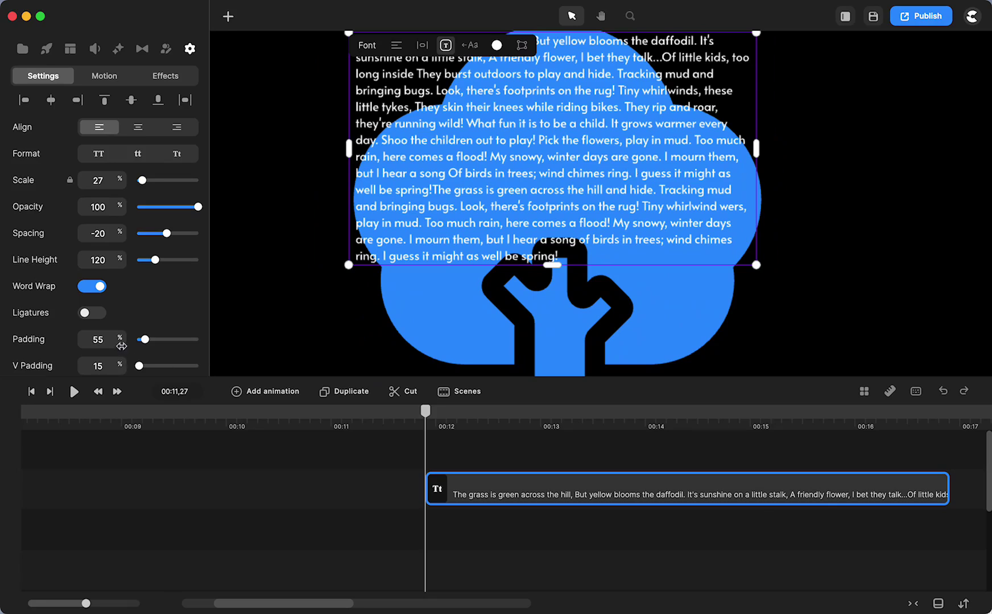
scroll(121, 345, "down", 4)
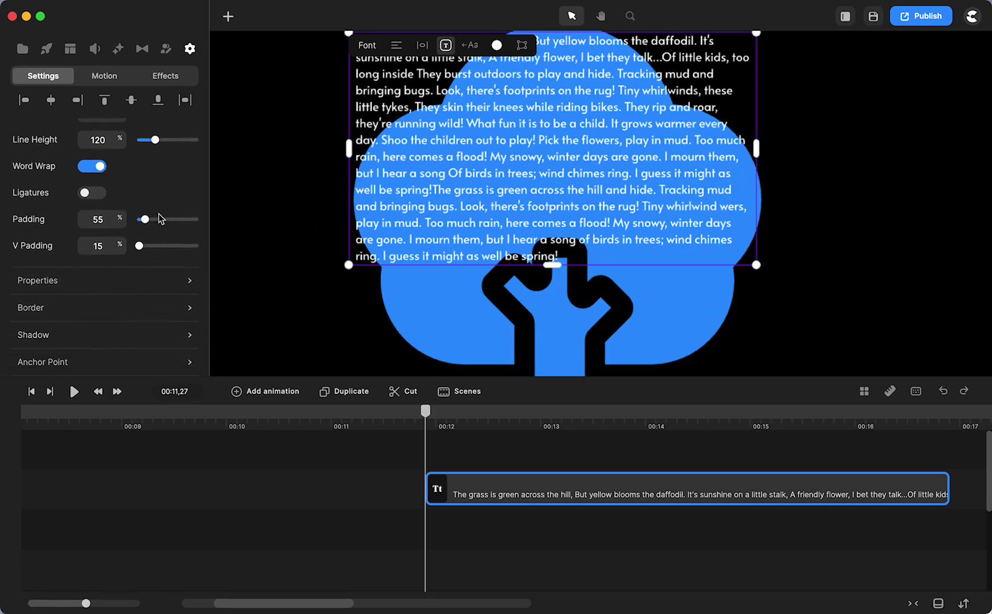
scroll(159, 219, "down", 2)
scroll(159, 215, "up", 5)
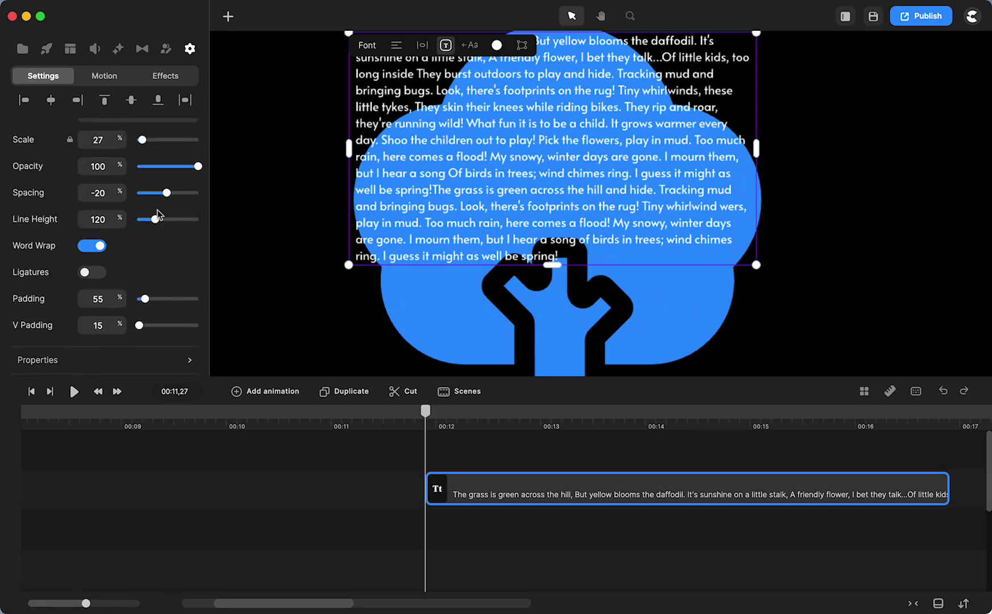
scroll(160, 268, "down", 3)
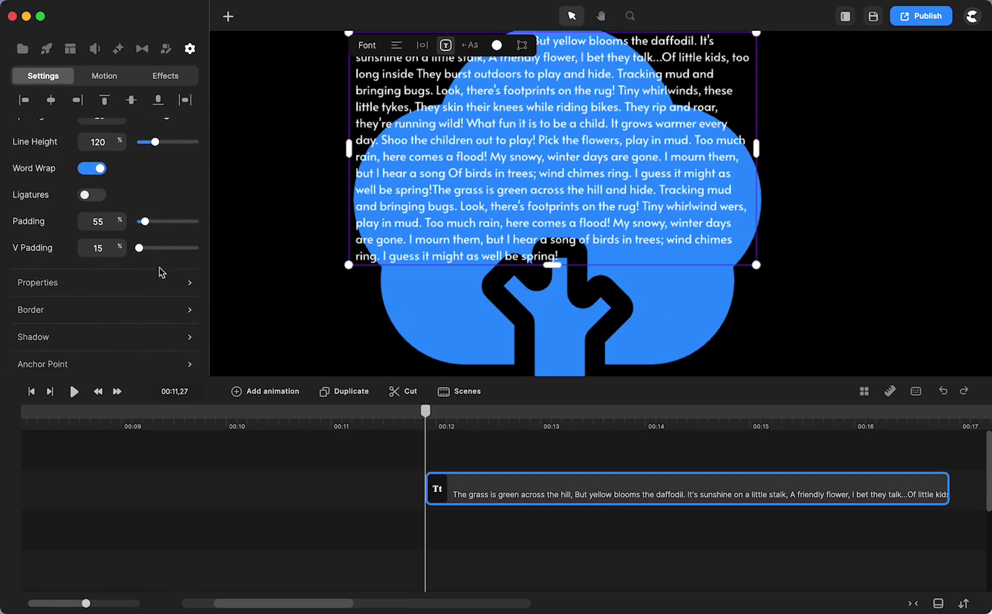
Review the poem text's transform and border properties, then reselect the text.
left_click(153, 259)
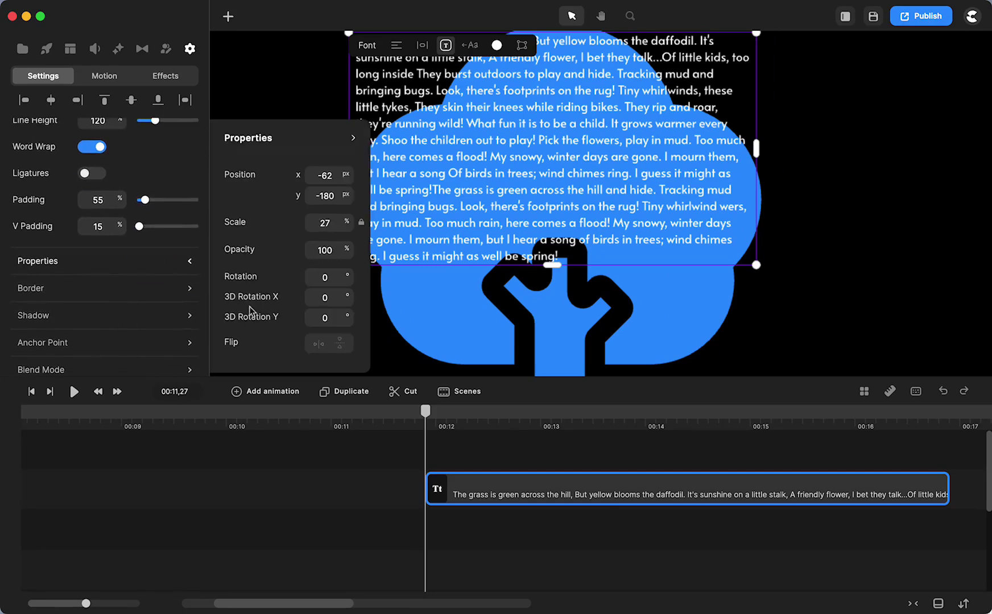
left_click(108, 289)
scroll(161, 329, "up", 5)
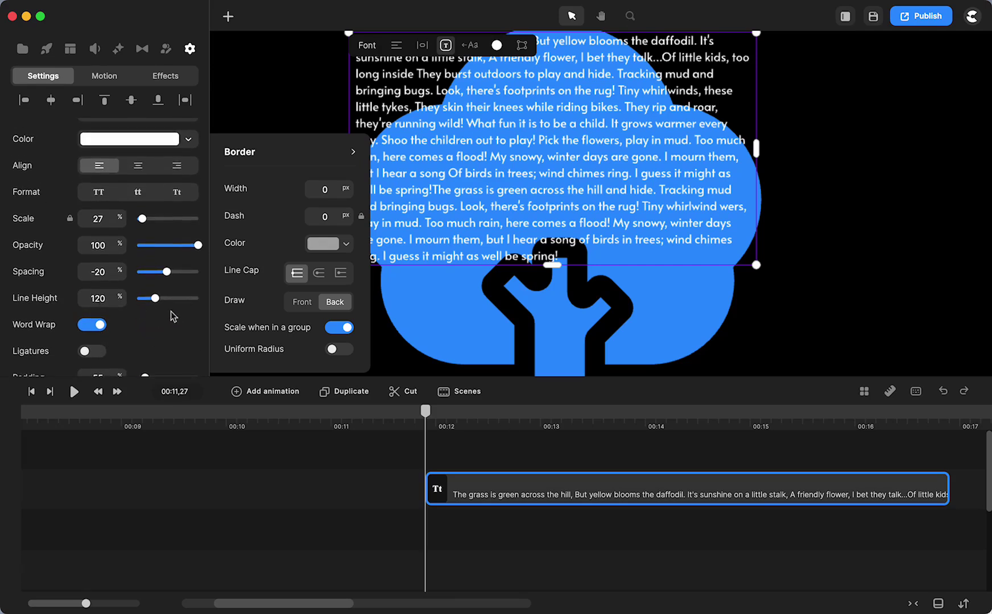
left_click(280, 108)
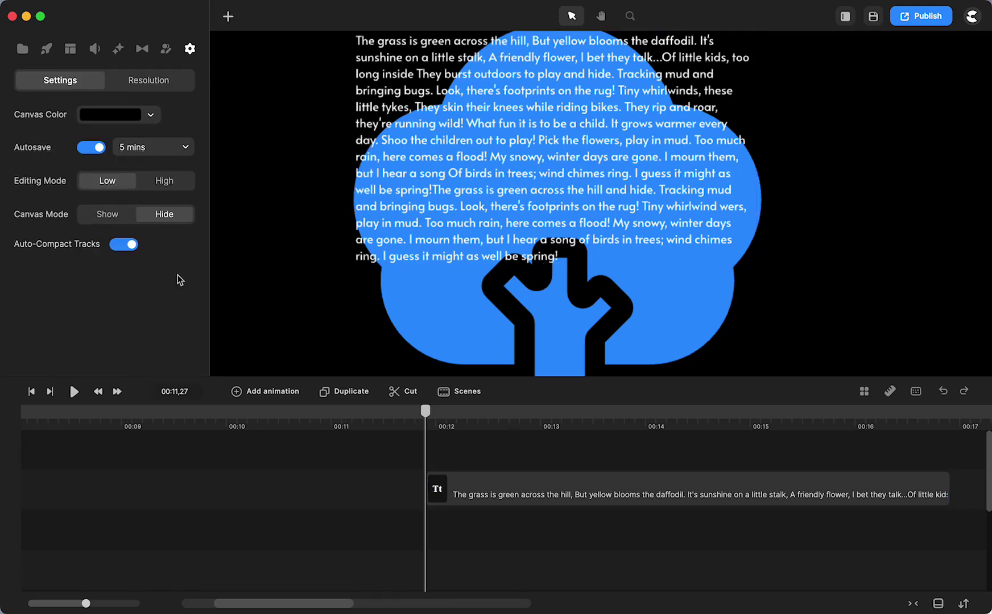
left_click(443, 195)
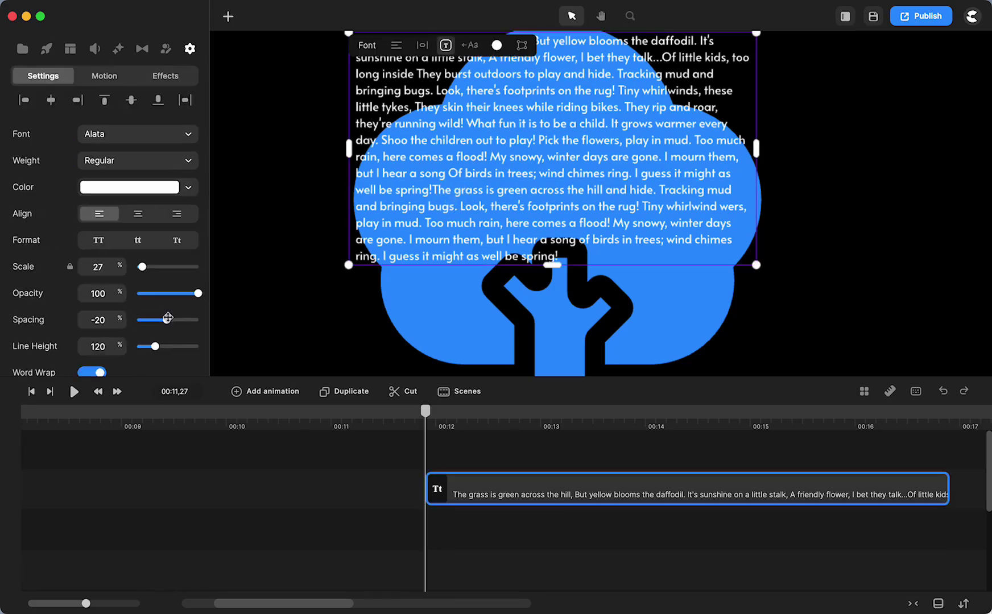
Set the poem's letter spacing to 14 and enlarge it to 36%, moving it down.
left_click_drag(166, 319, 169, 318)
scroll(661, 169, "down", 5)
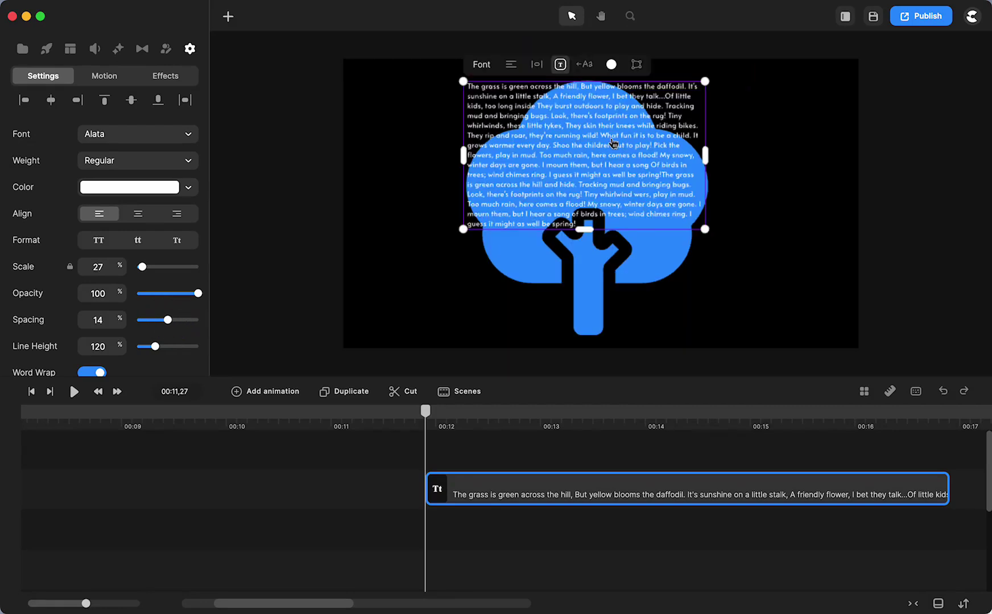
mouse_move(611, 137)
left_mouse_down()
mouse_move(610, 144)
mouse_move(609, 134)
left_mouse_up()
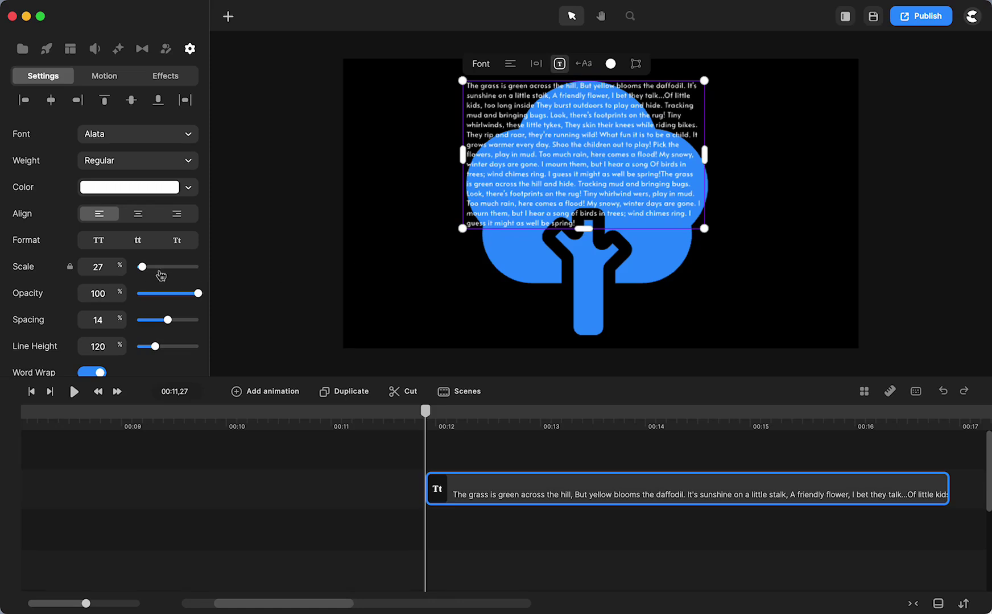
left_click_drag(143, 266, 145, 266)
left_click_drag(454, 100, 455, 119)
Reflow and centre the poem box at 41% scale, and align its clip with the blue tree clip.
left_click_drag(746, 174, 720, 169)
left_click_drag(460, 116, 498, 120)
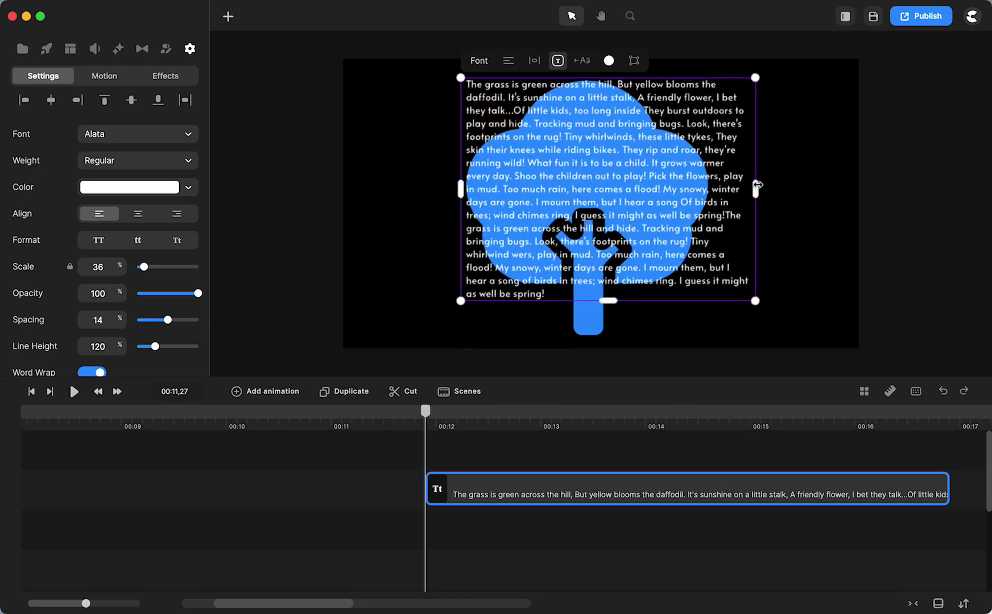
left_click_drag(756, 188, 716, 195)
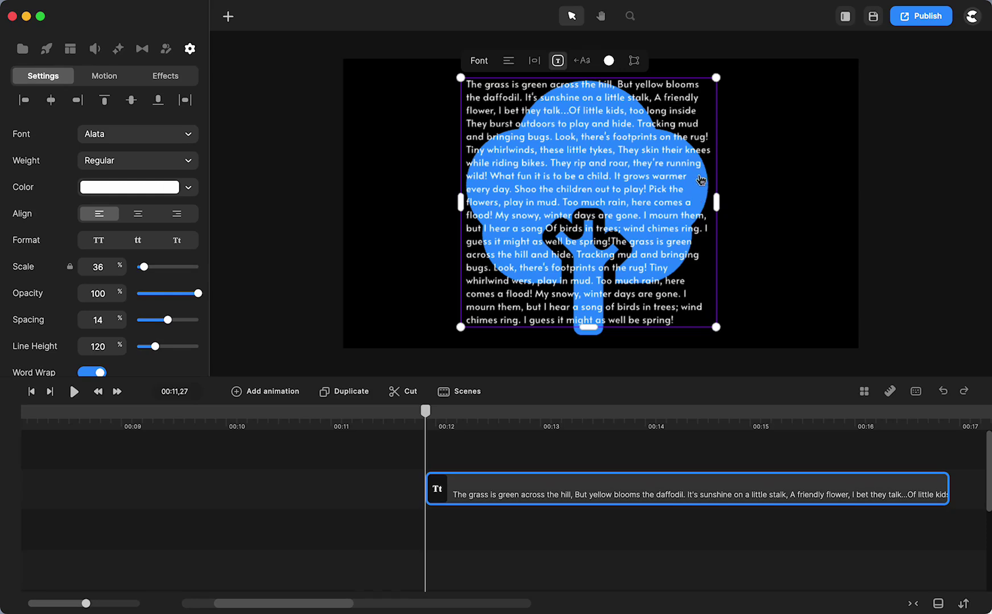
left_click_drag(716, 199, 721, 199)
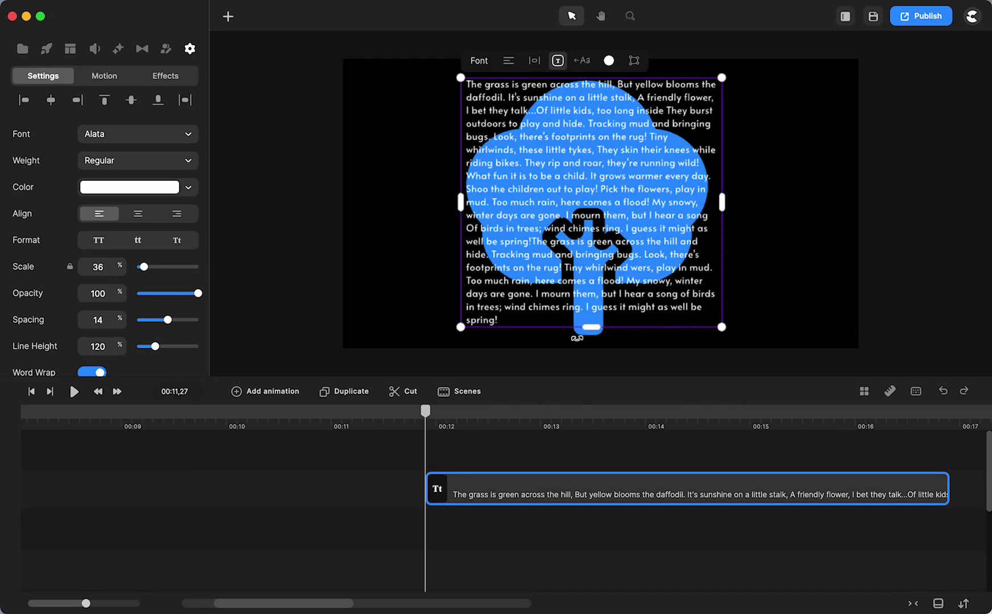
left_click_drag(142, 266, 143, 267)
left_click_drag(705, 122, 722, 125)
left_click_drag(758, 203, 736, 202)
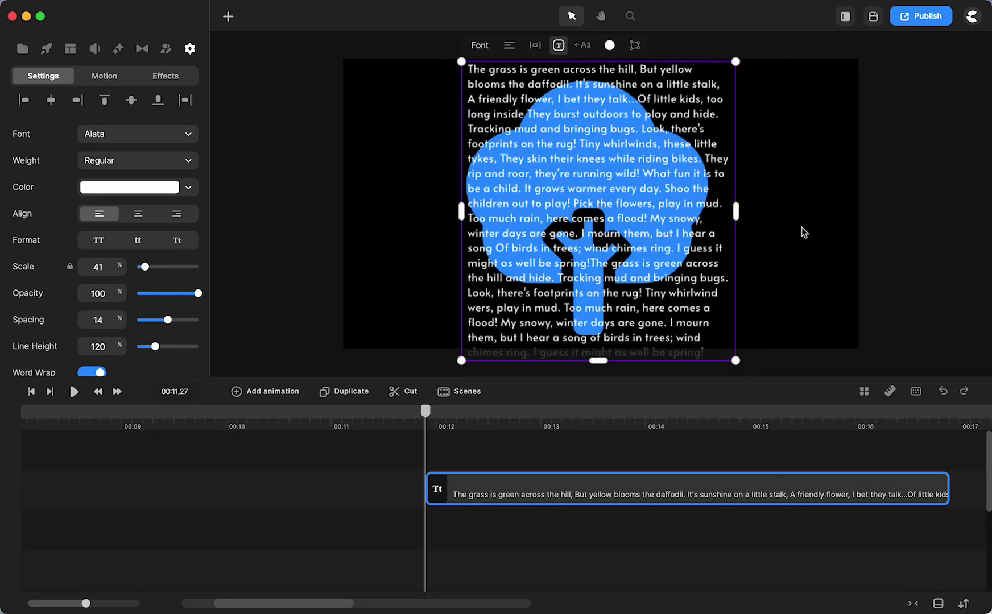
scroll(801, 231, "up", 1)
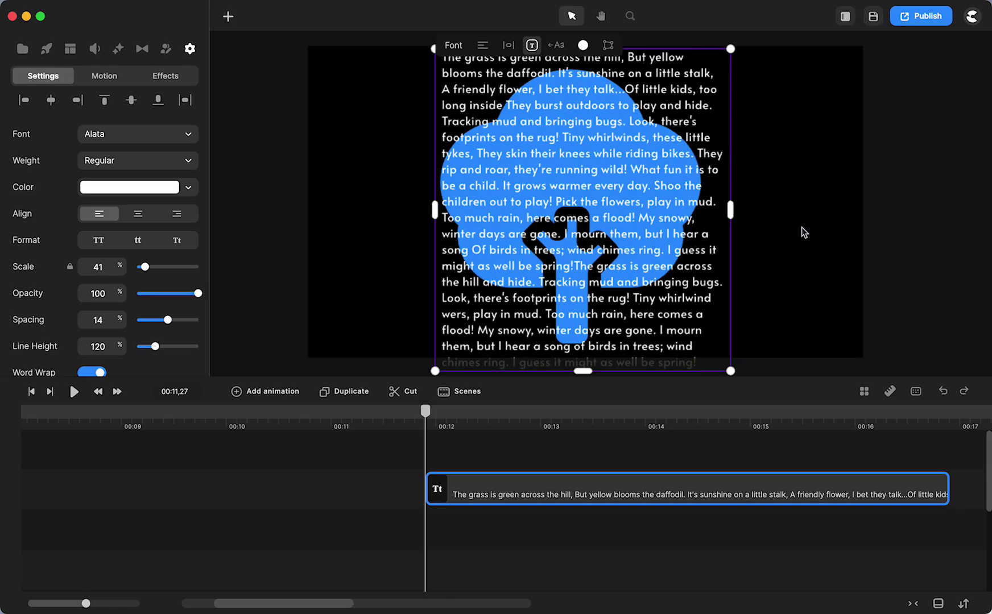
left_click(801, 227)
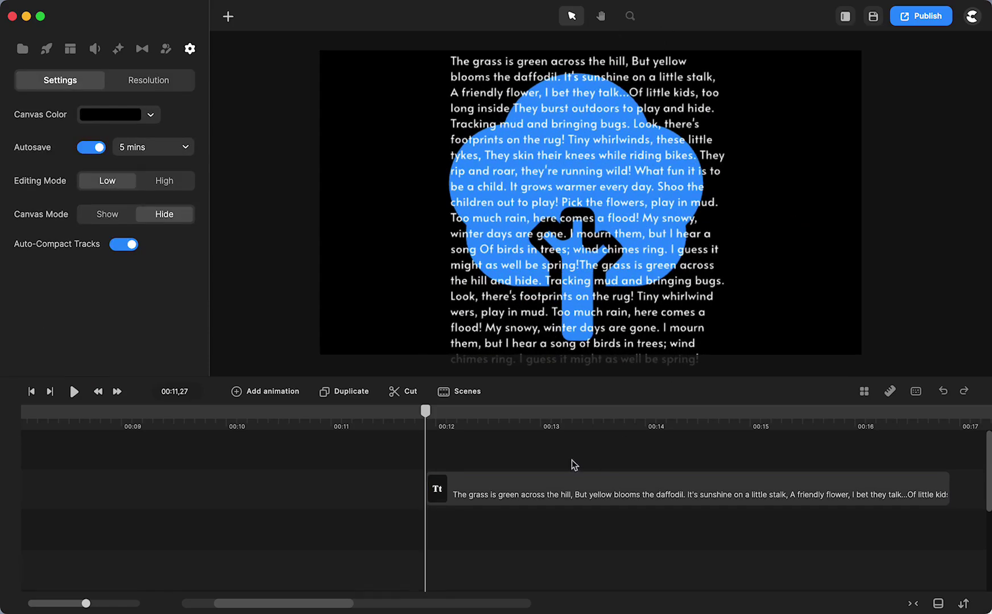
left_click_drag(519, 483, 486, 521)
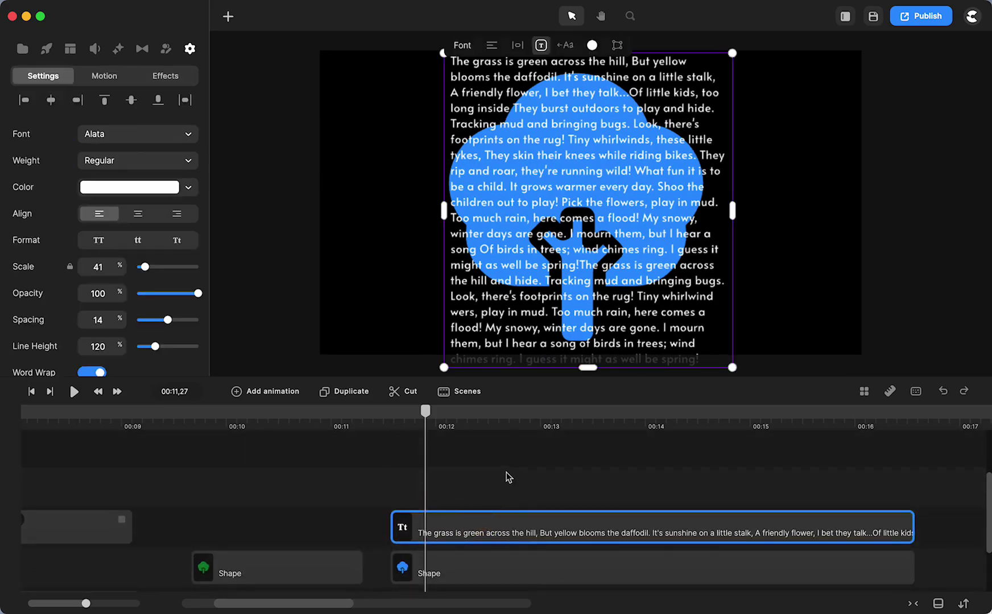
Select the text and Shape clips and apply Mask Shape with text.
left_click_drag(507, 472, 527, 563)
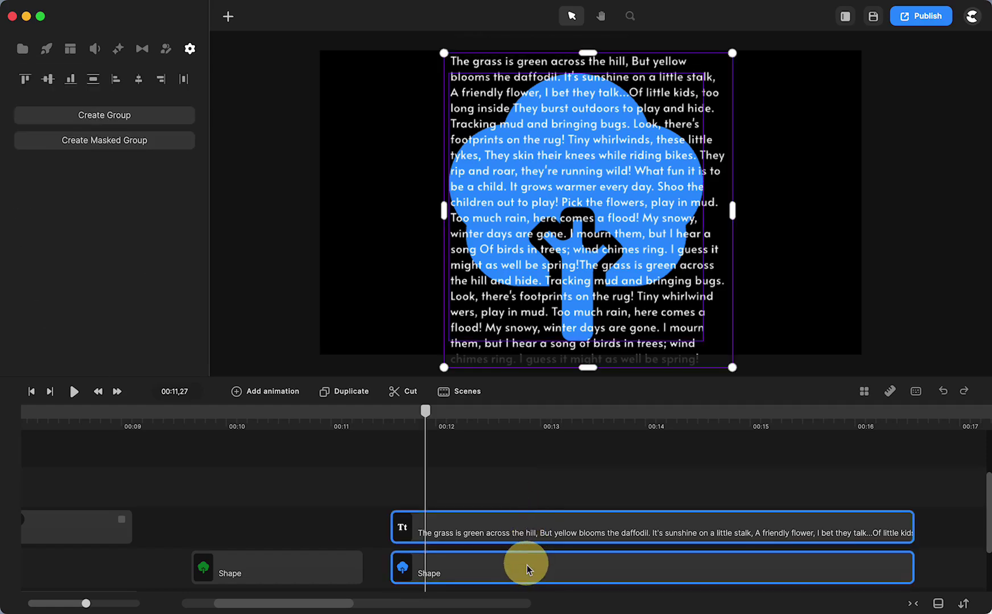
right_click(494, 529)
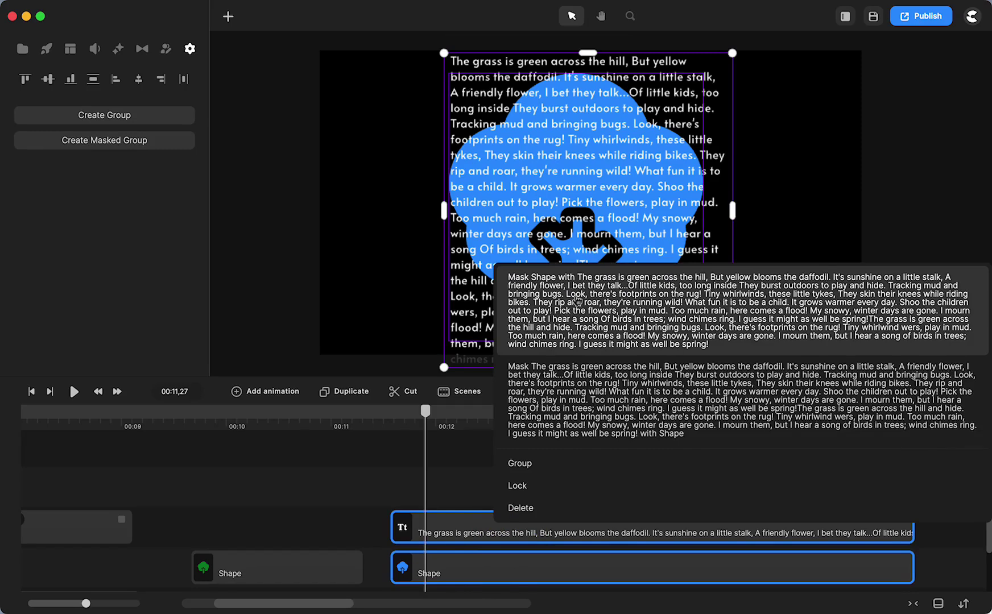
left_click(605, 306)
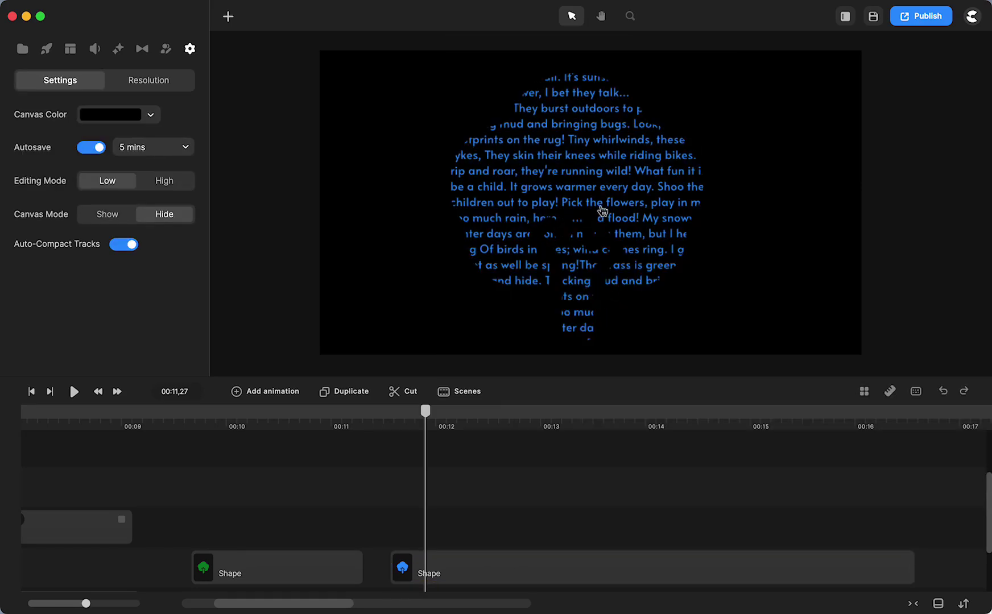
Change the masked poem's colour from blue to green 17d394.
left_click(410, 564)
scroll(140, 315, "down", 3)
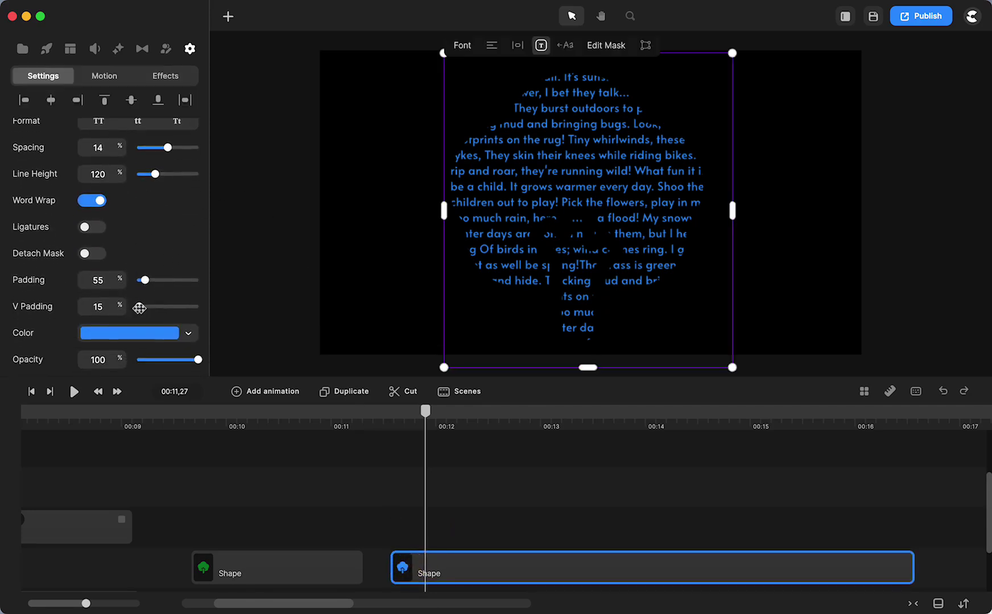
left_click(187, 335)
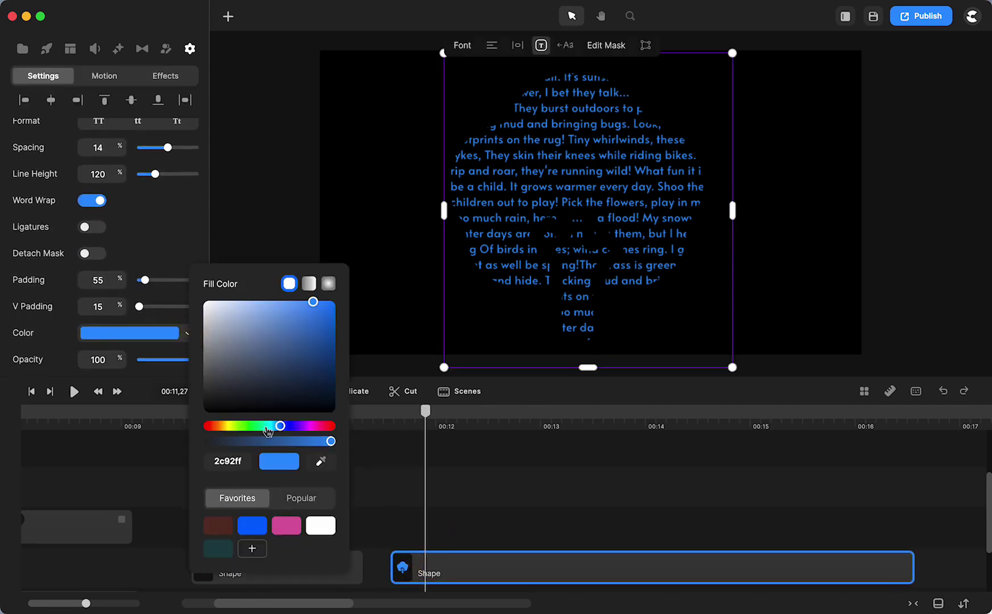
left_click_drag(267, 431, 262, 427)
left_click_drag(329, 380, 323, 325)
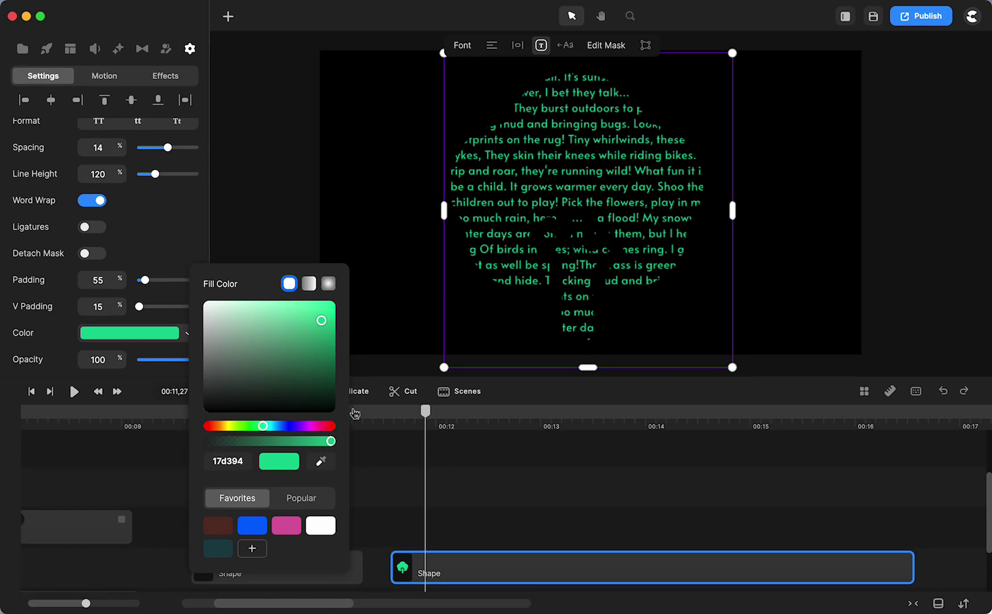
left_click(469, 505)
scroll(470, 505, "down", 1)
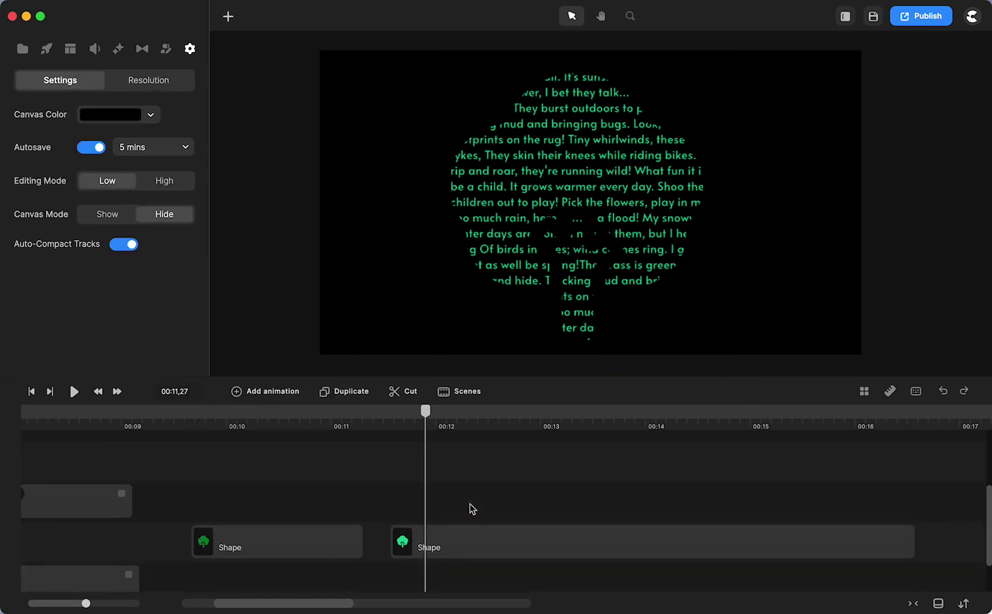
Duplicate the masked tree Shape clip and select the copy.
left_click(470, 546)
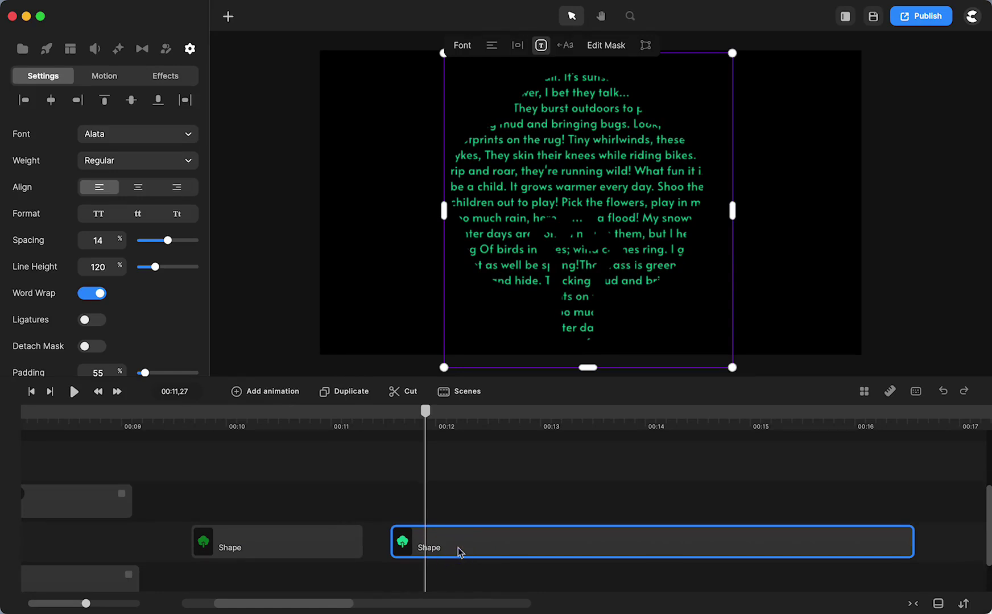
key("super+d")
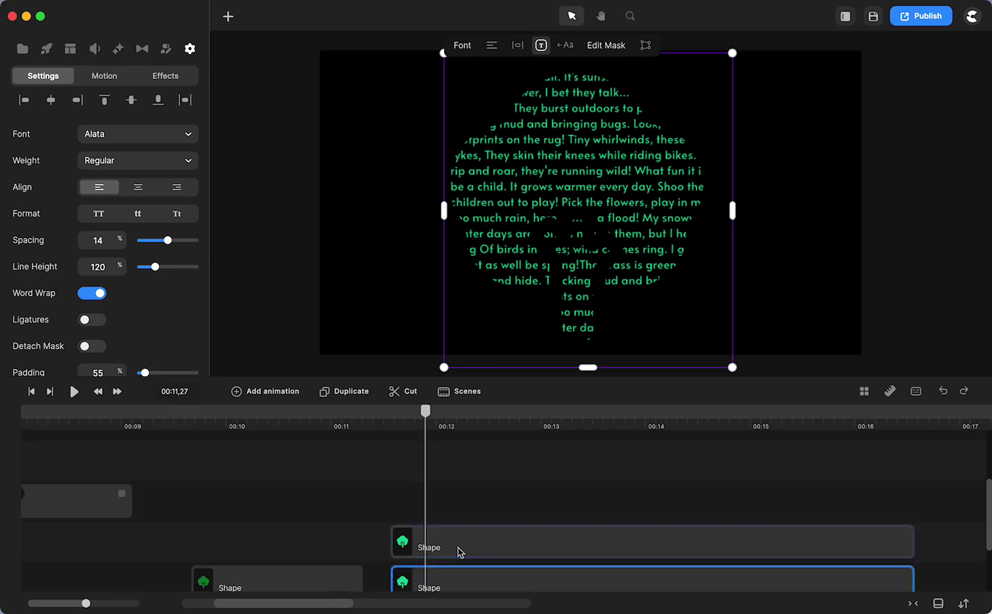
scroll(460, 547, "down", 2)
left_click(467, 538)
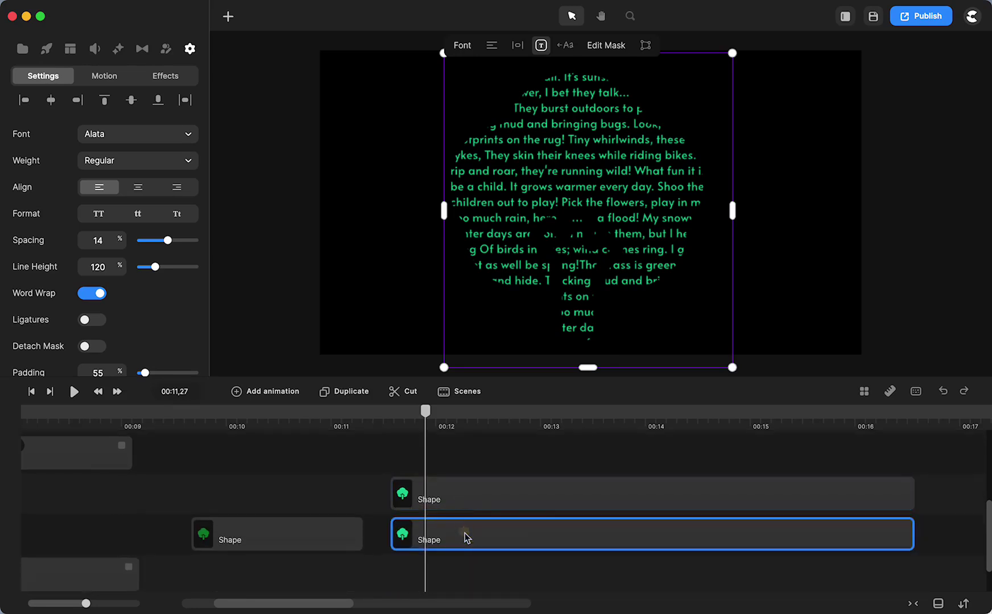
Unmask the copy, delete its poem text, and move the plain tree clip up a row.
right_click(481, 534)
left_click(501, 478)
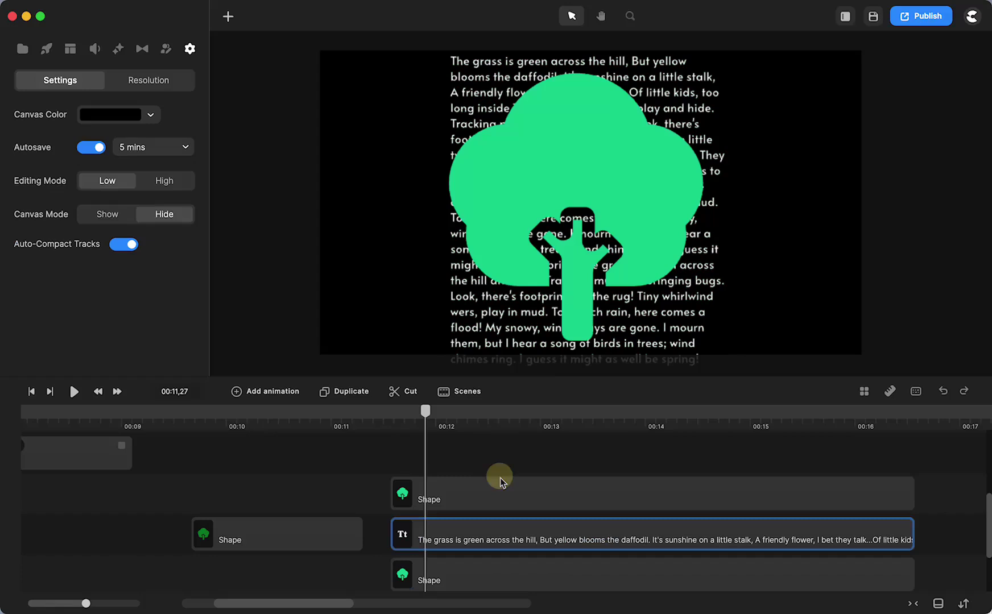
left_click(465, 540)
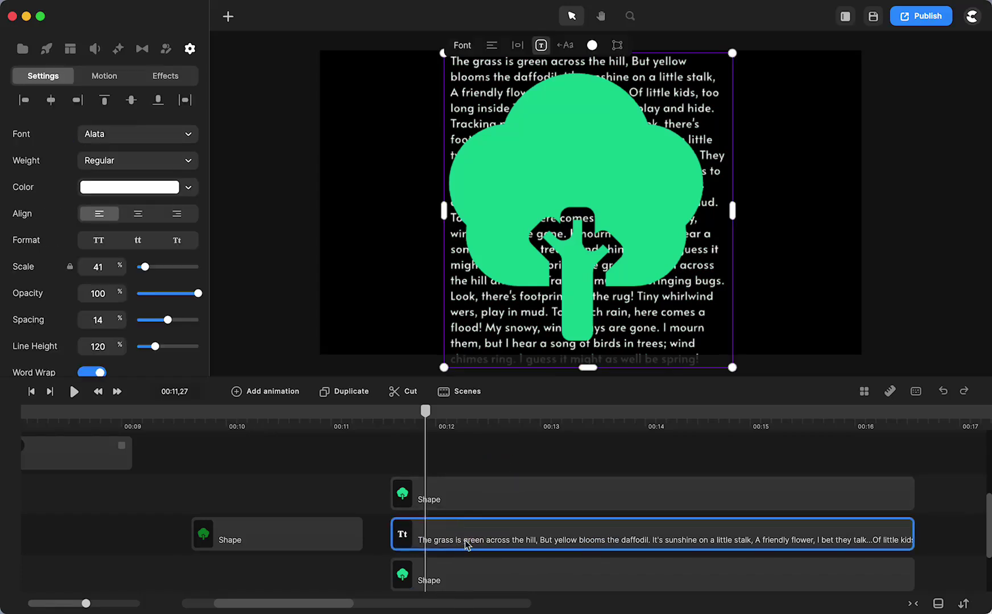
key("Delete")
left_click_drag(465, 571, 464, 455)
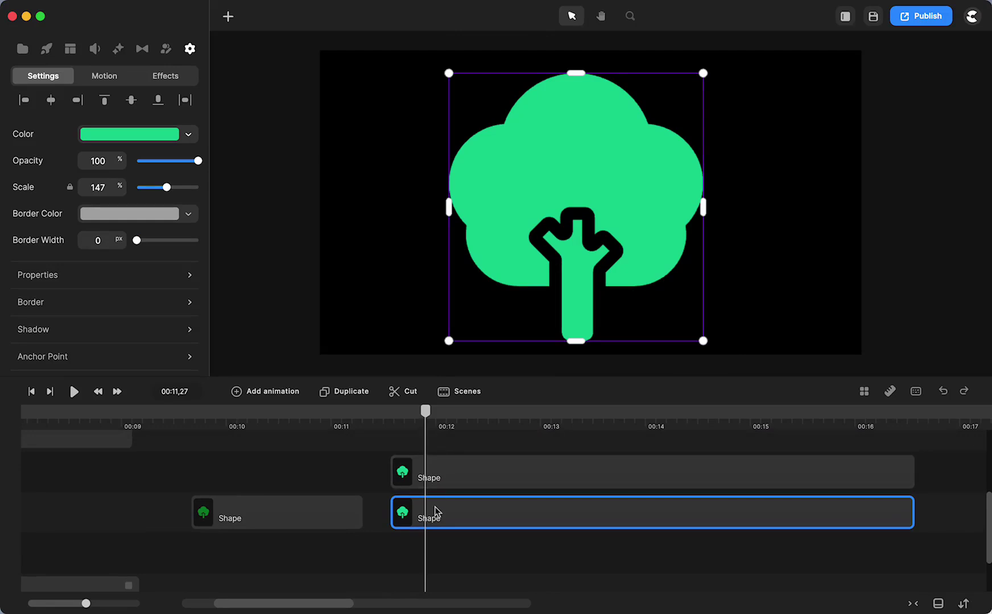
Set the copied tree's fill and border colours to white with a 2 px border width.
left_click(189, 131)
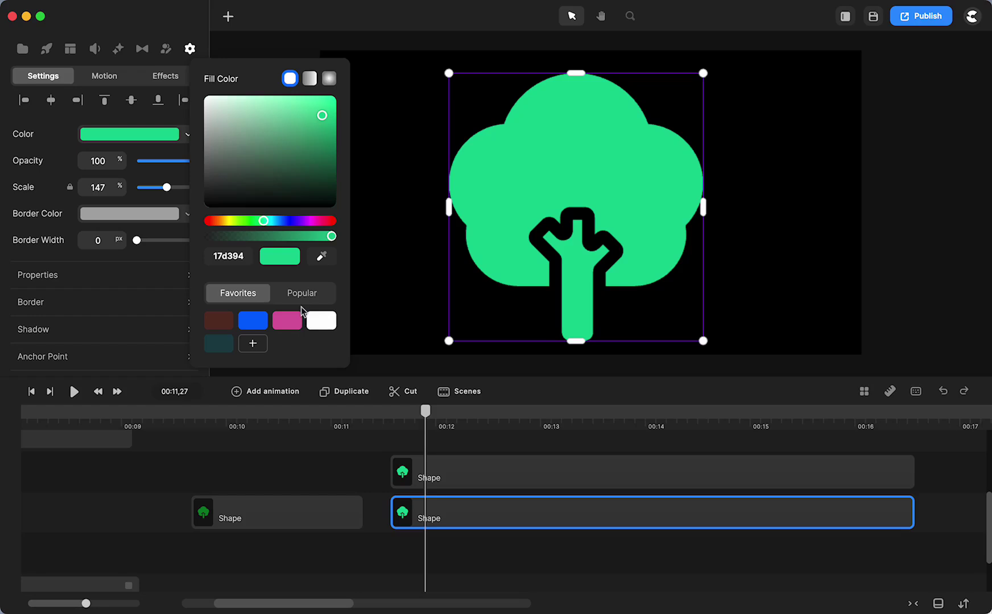
left_click(327, 325)
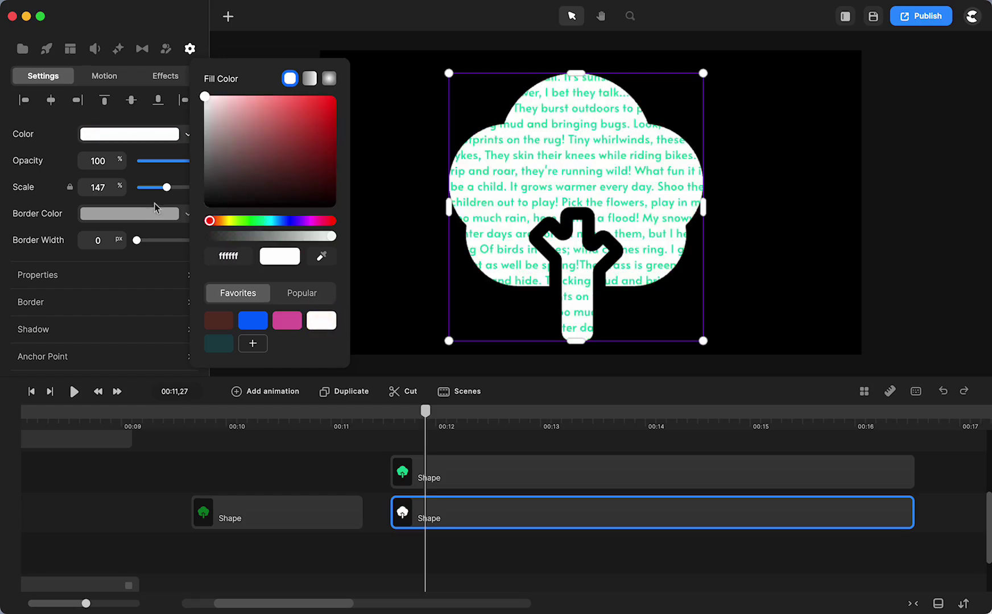
left_click(161, 219)
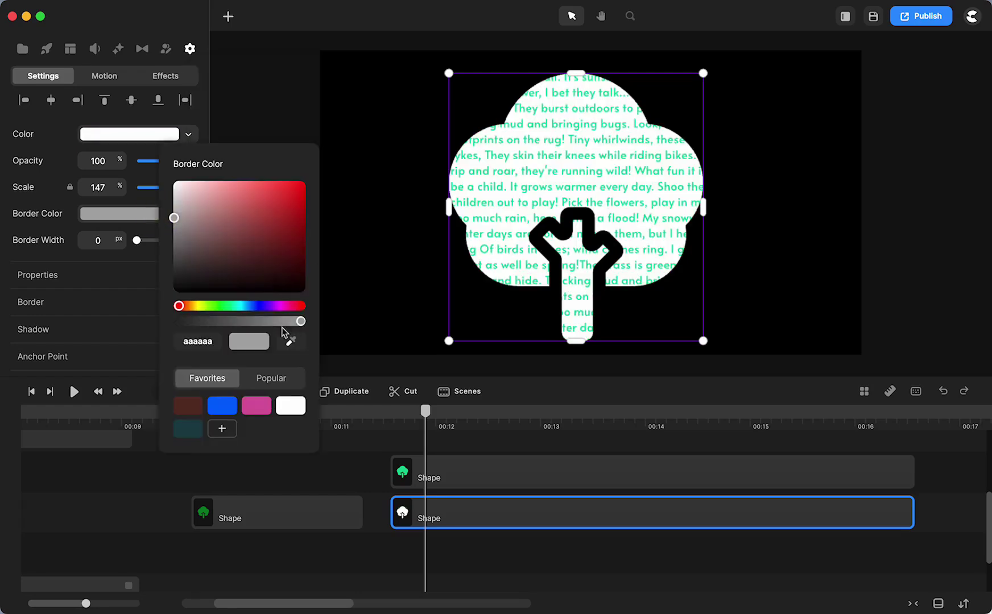
left_click(292, 406)
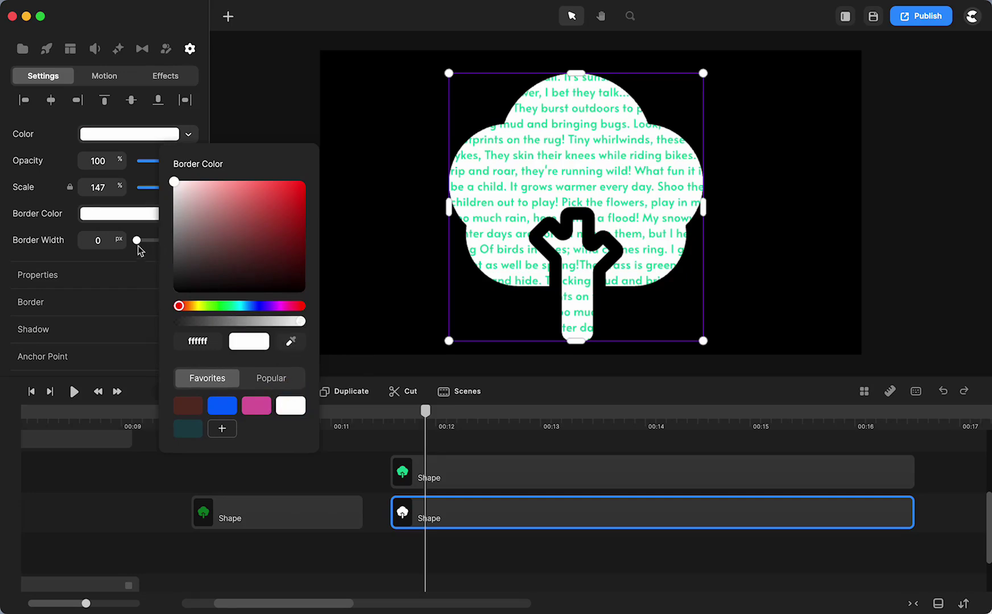
left_click_drag(137, 240, 138, 240)
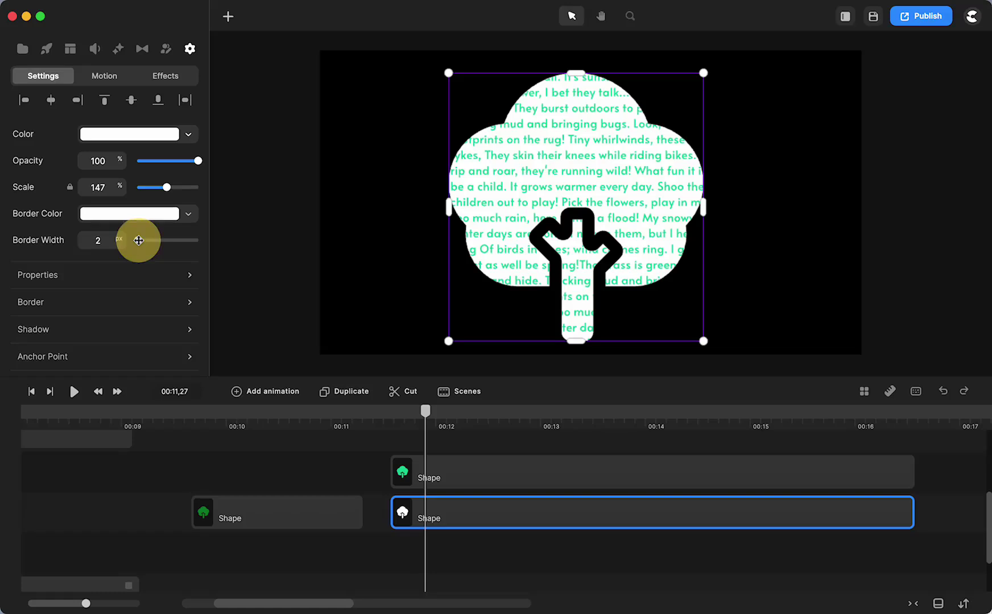
Drop the tree fill's alpha to zero so only the white outline remains.
left_click(188, 135)
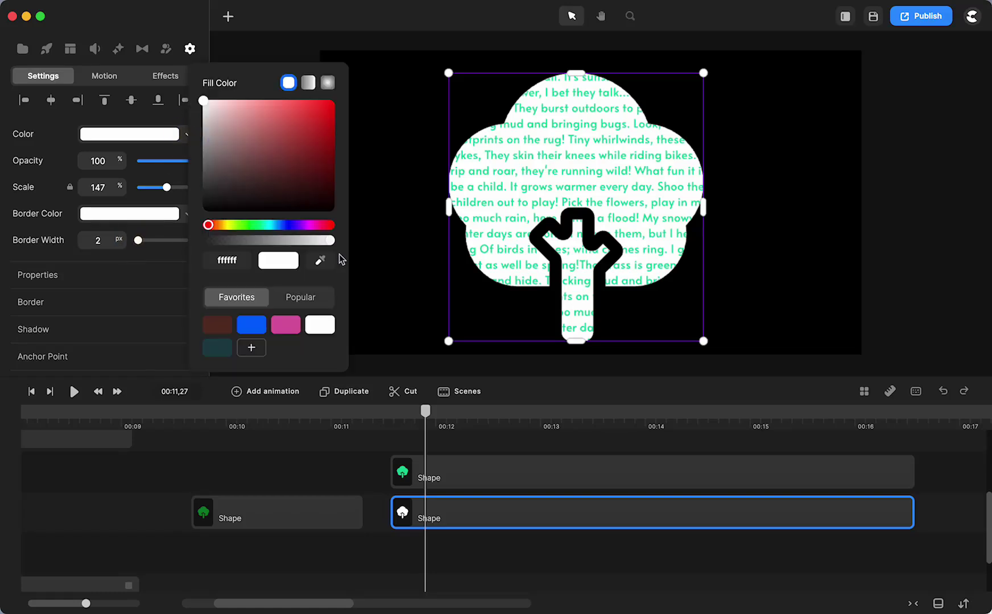
left_click_drag(329, 245, 208, 240)
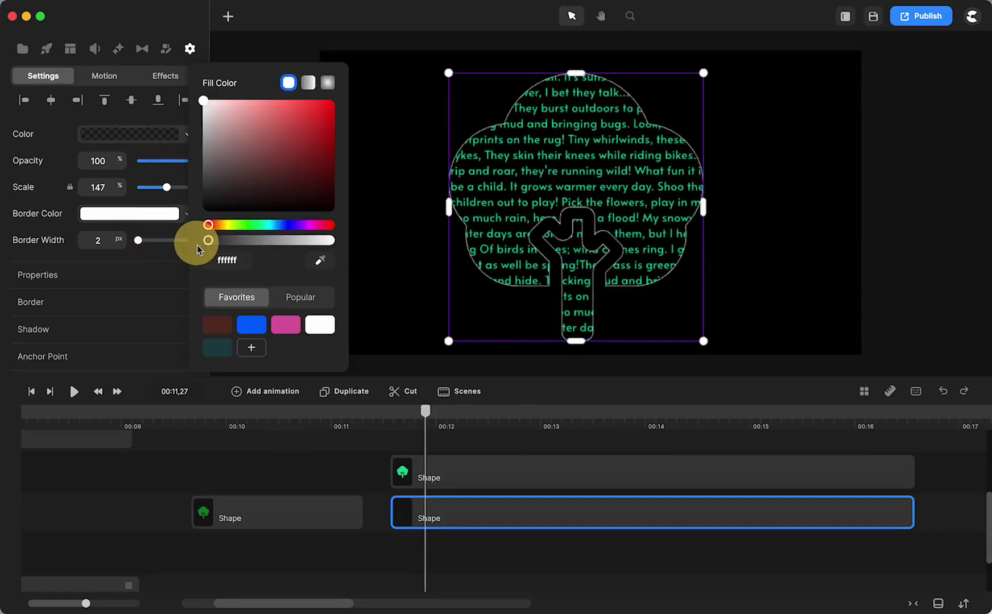
left_click(564, 555)
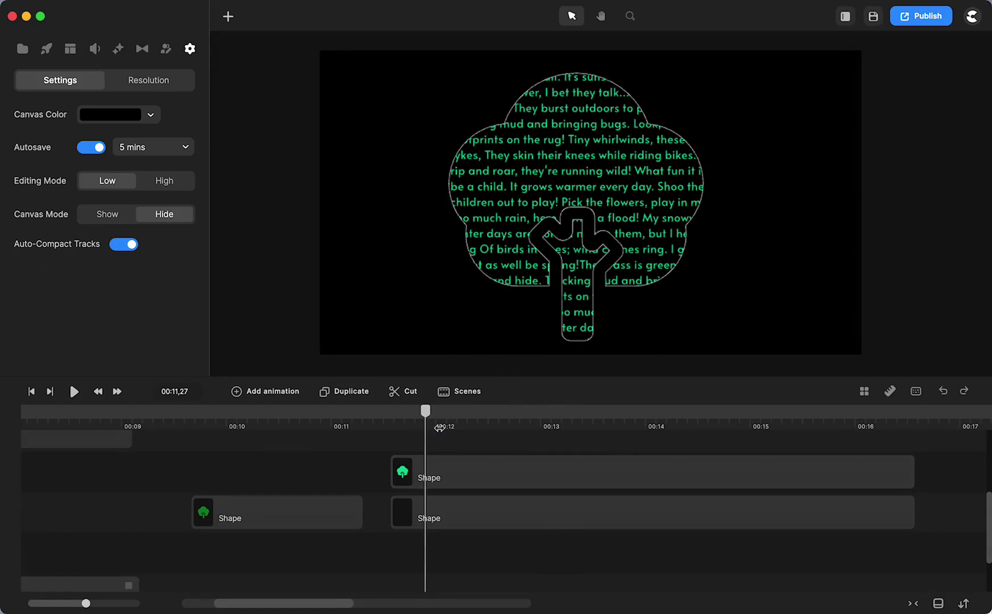
left_click(917, 524)
left_click(904, 481, "shift")
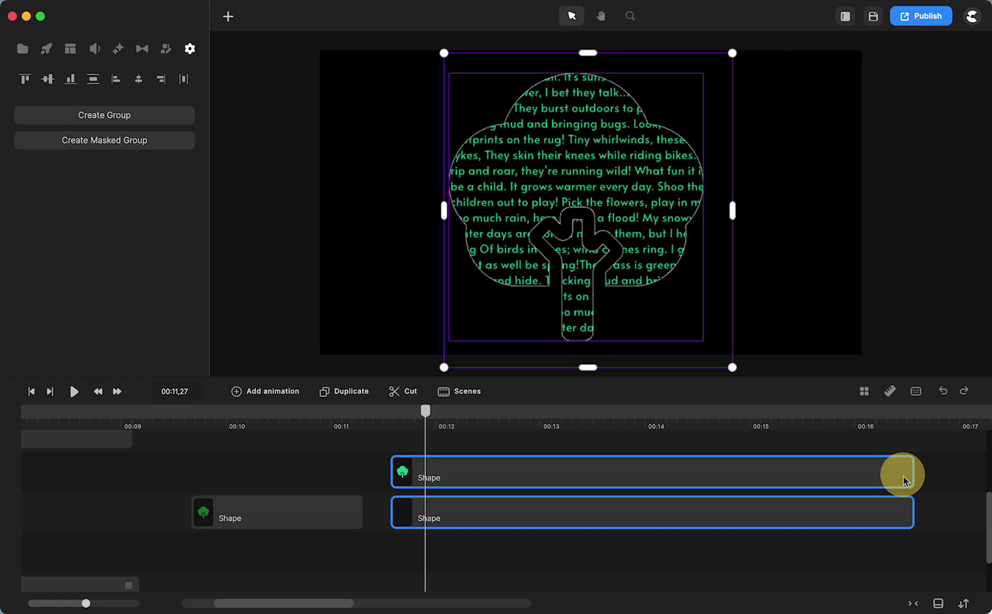
left_click_drag(904, 480, 560, 485)
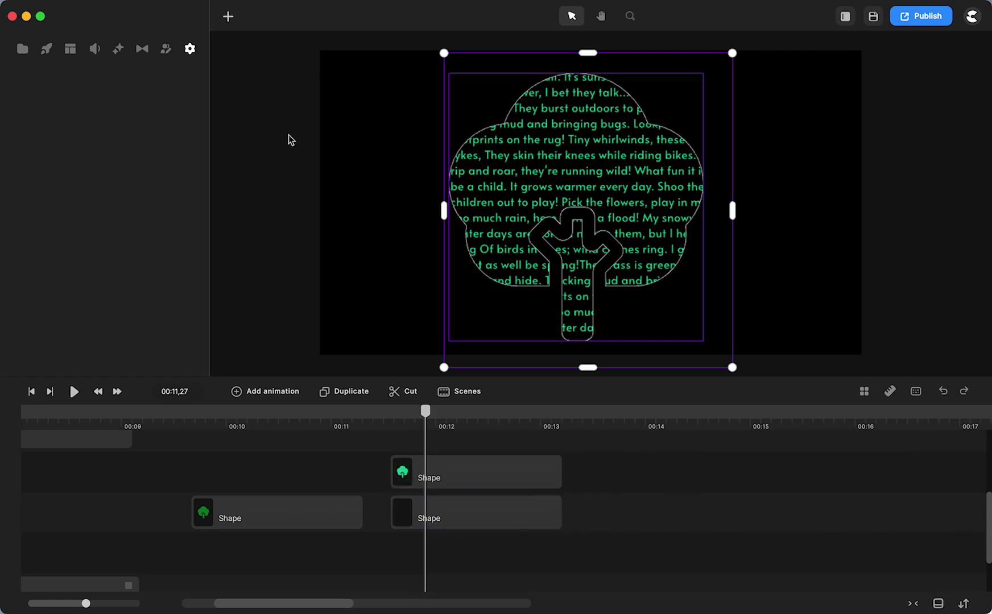
left_click(228, 17)
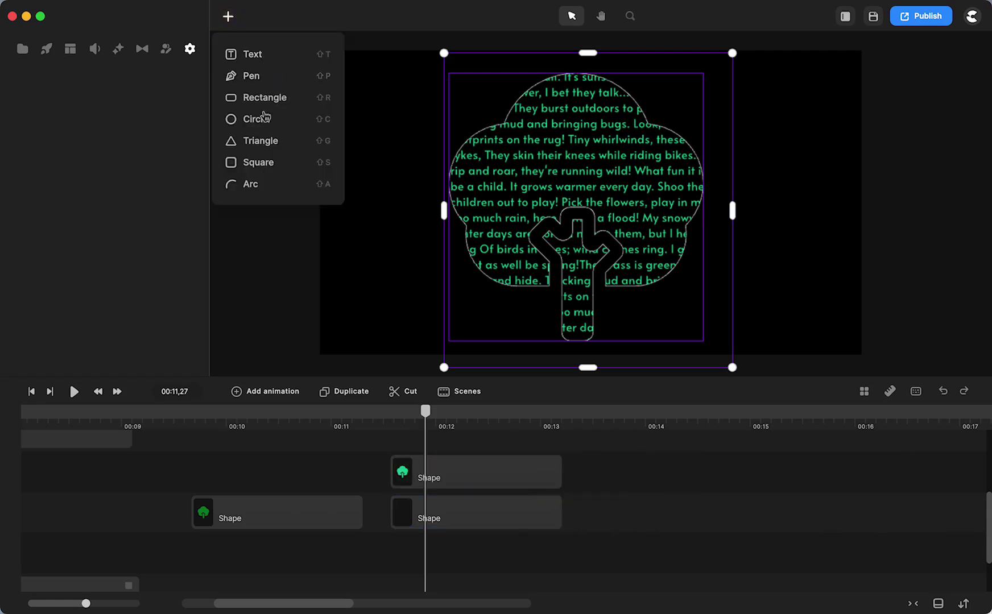
left_click(22, 48)
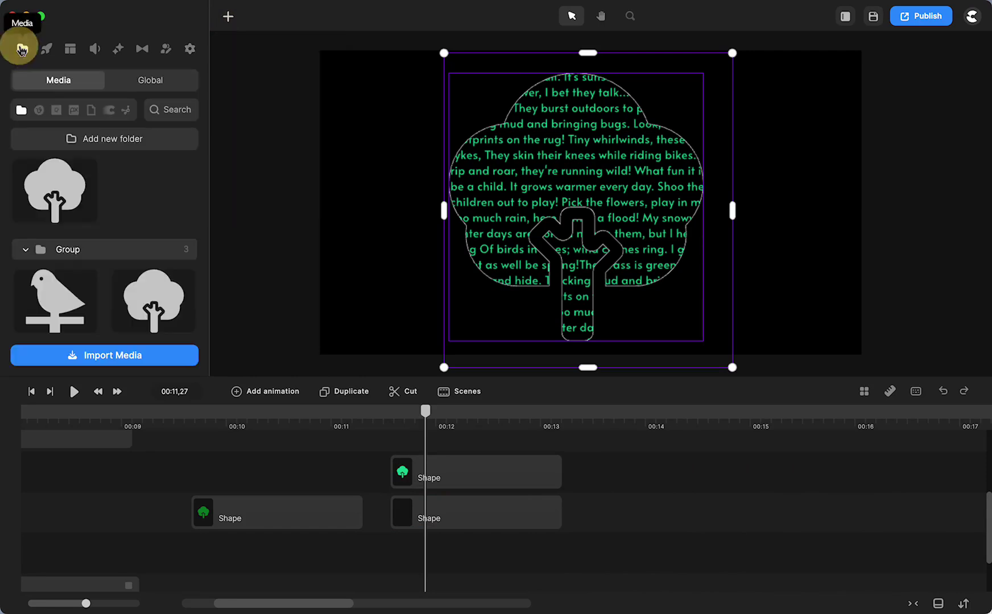
left_click(126, 115)
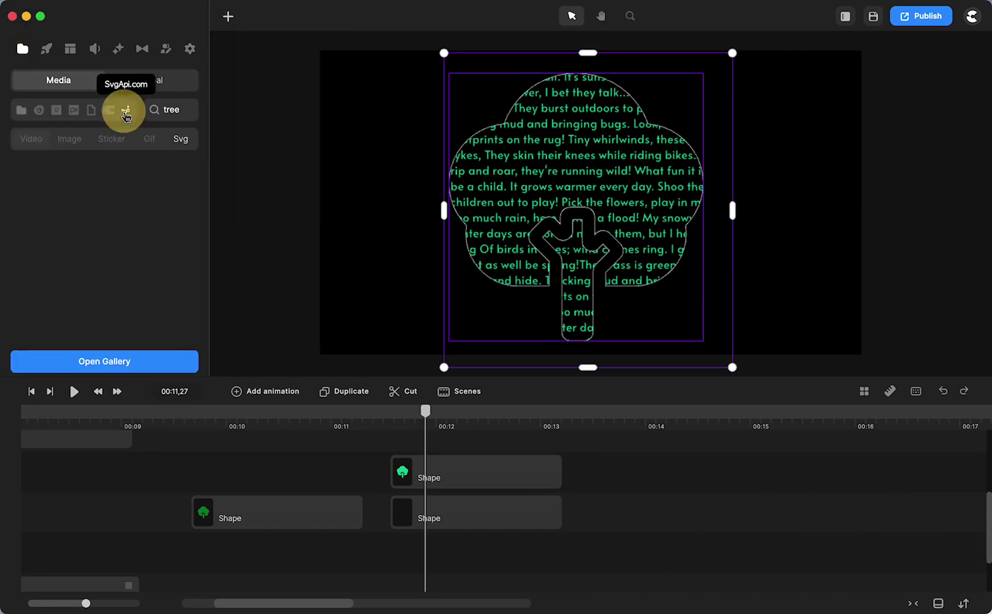
left_click(38, 109)
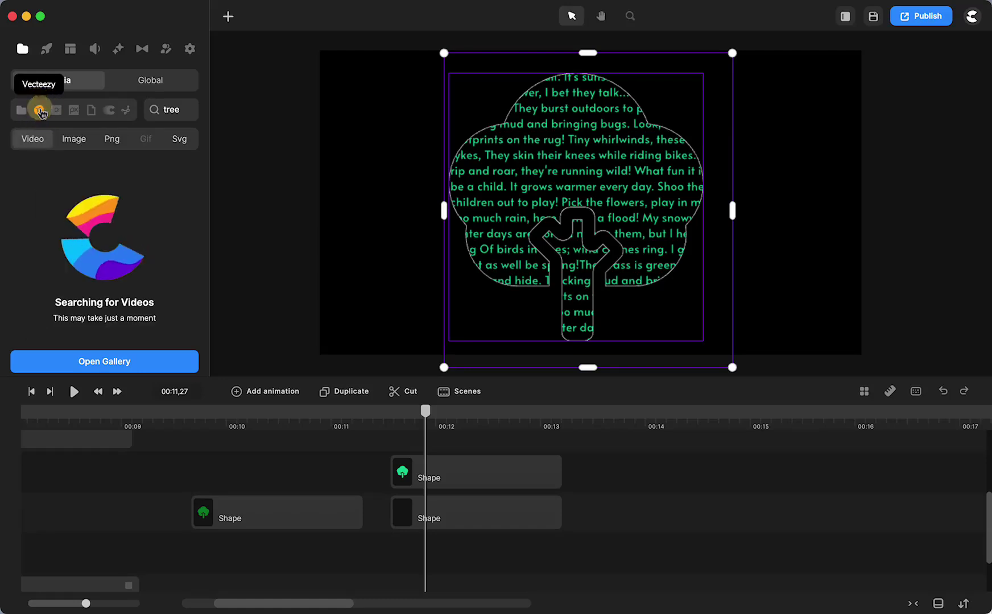
left_click(178, 139)
scroll(130, 242, "down", 10)
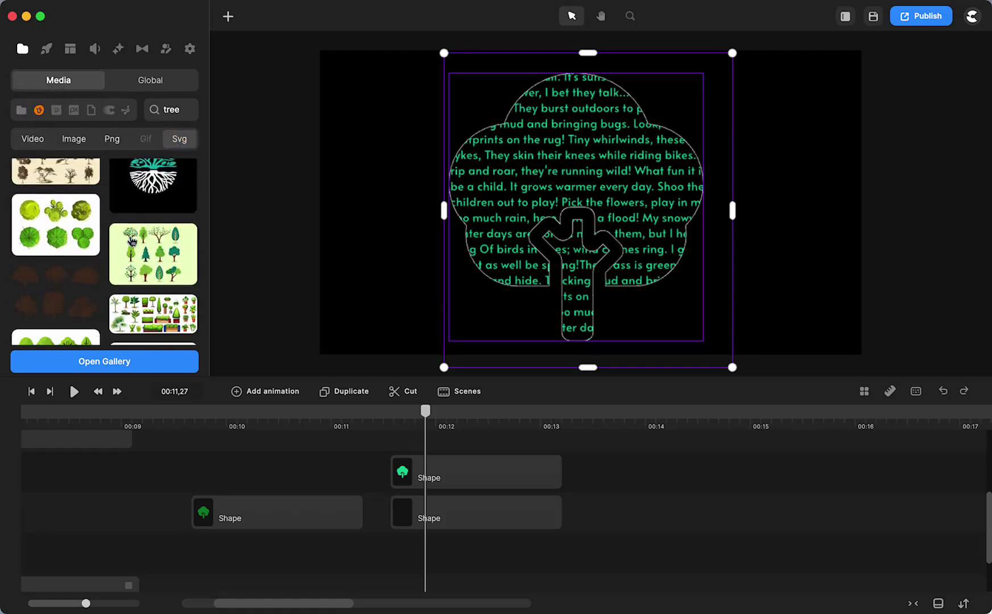
scroll(131, 241, "down", 5)
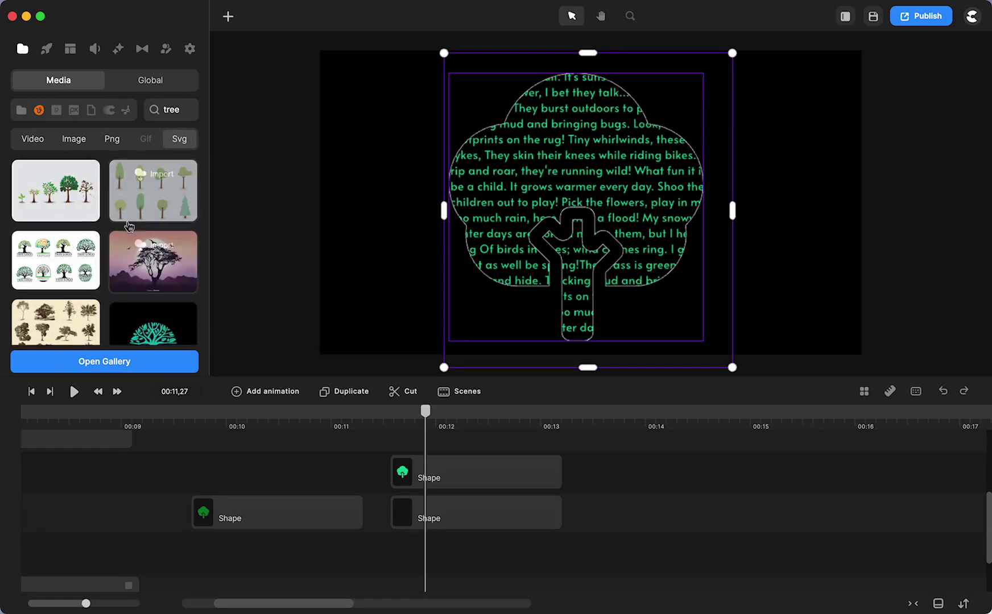
scroll(130, 228, "down", 8)
scroll(130, 228, "down", 3)
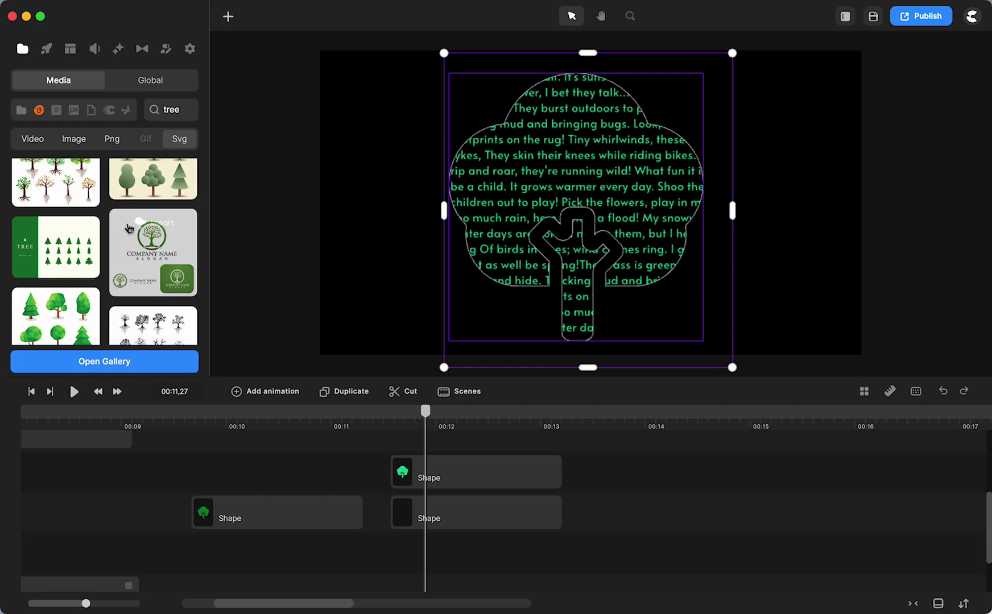
Move the playhead to 00:13,29 on the timeline.
left_click(611, 481)
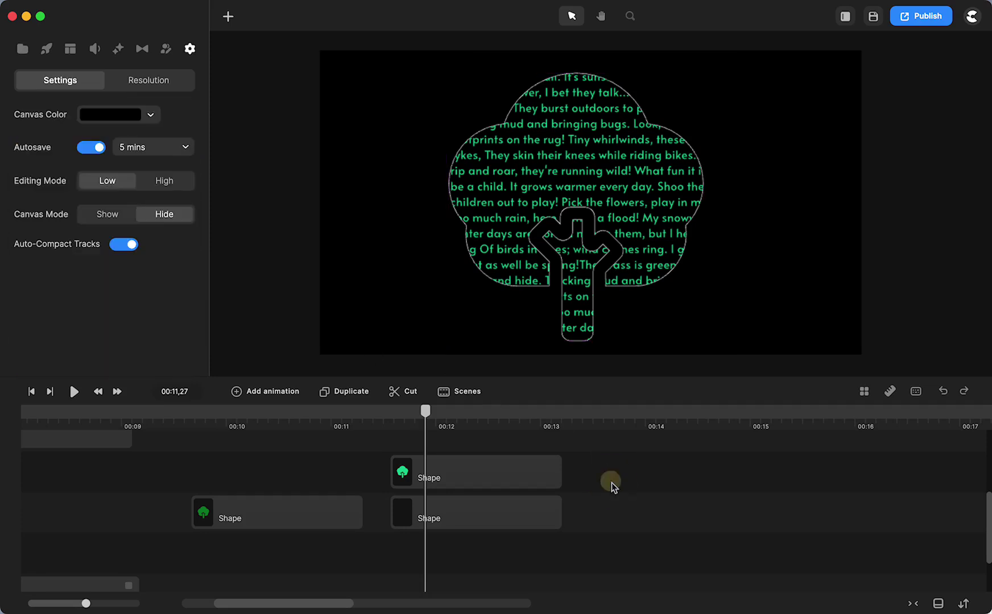
scroll(612, 482, "right", 3)
scroll(528, 498, "left", 5)
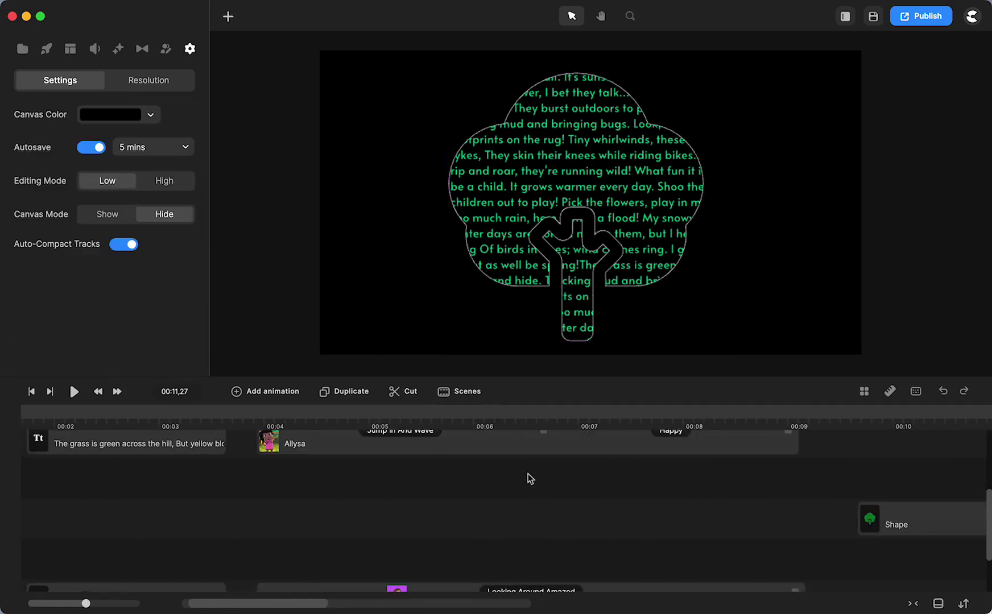
left_click_drag(439, 419, 594, 447)
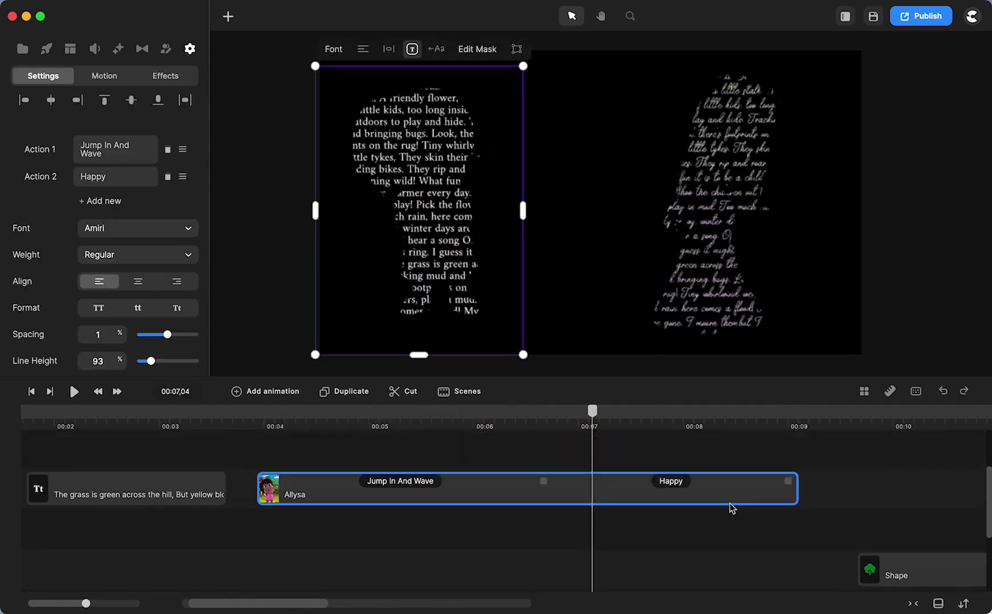
scroll(730, 504, "right", 5)
left_click(352, 411)
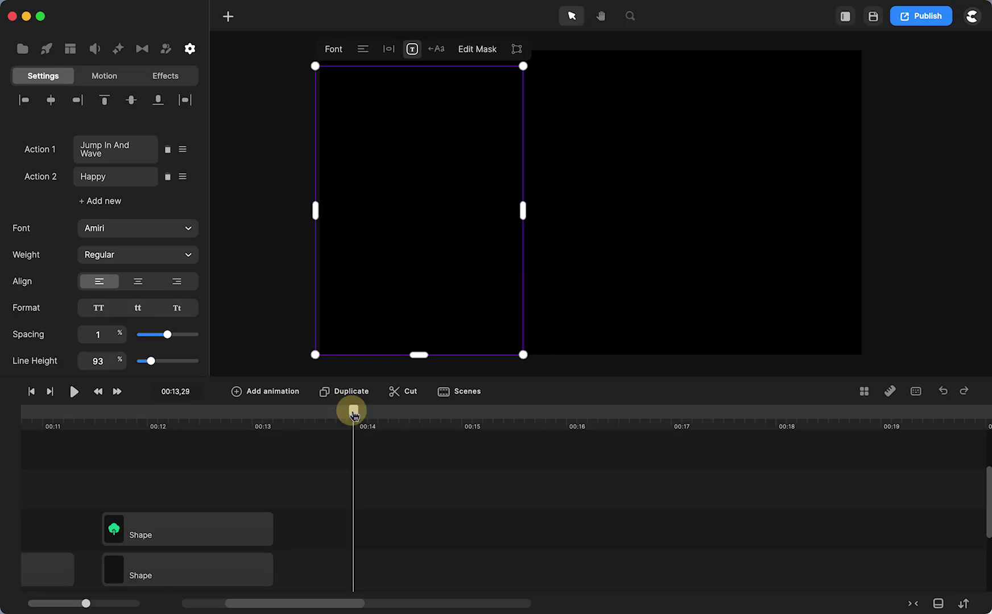
Add the Allysa character from Studio elements > Characters with a clip starting at 00:14.
left_click(46, 49)
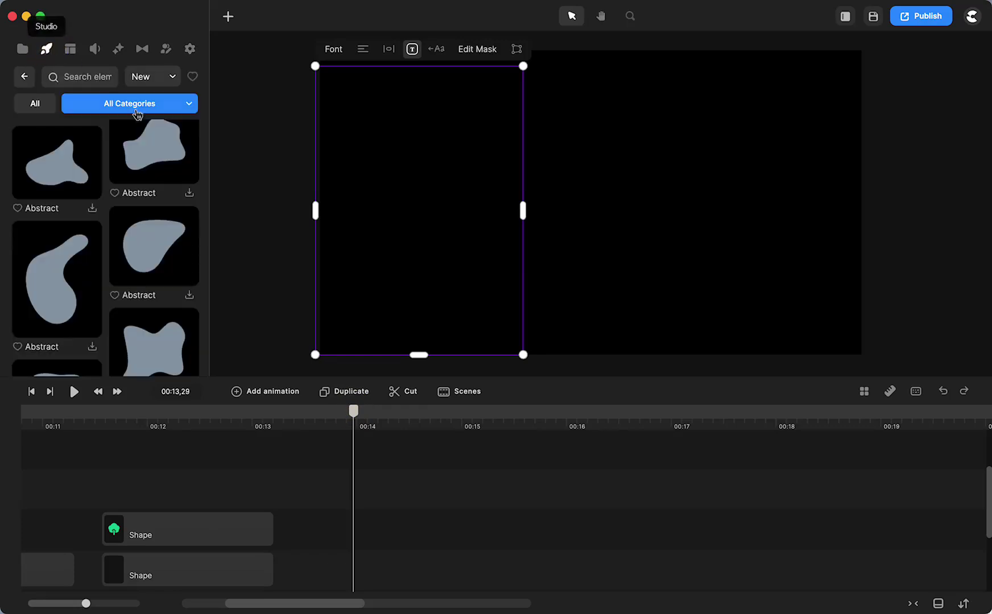
left_click(24, 77)
left_click(159, 227)
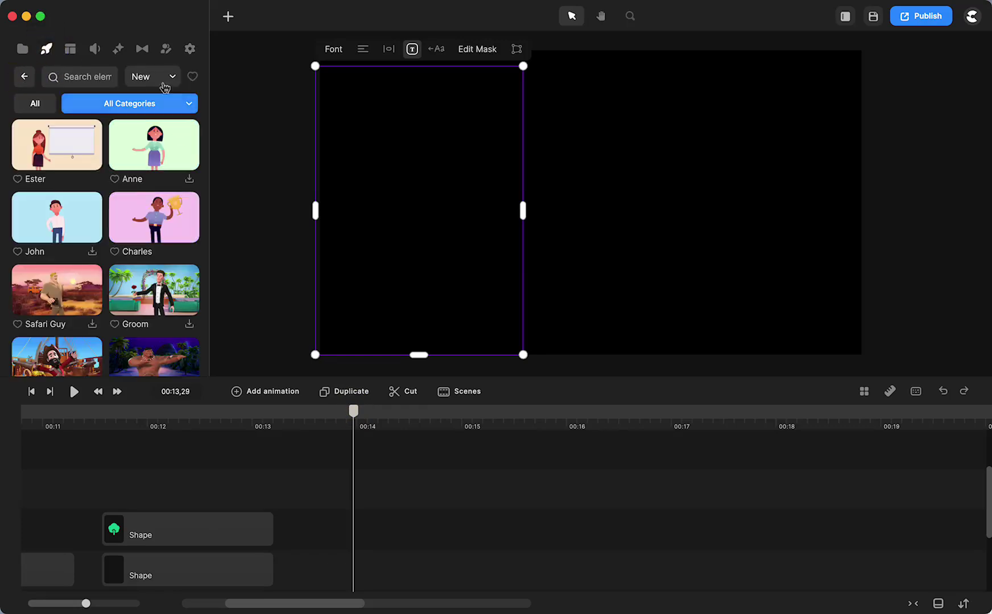
left_click(99, 74)
type("all")
left_click_drag(139, 243, 385, 535)
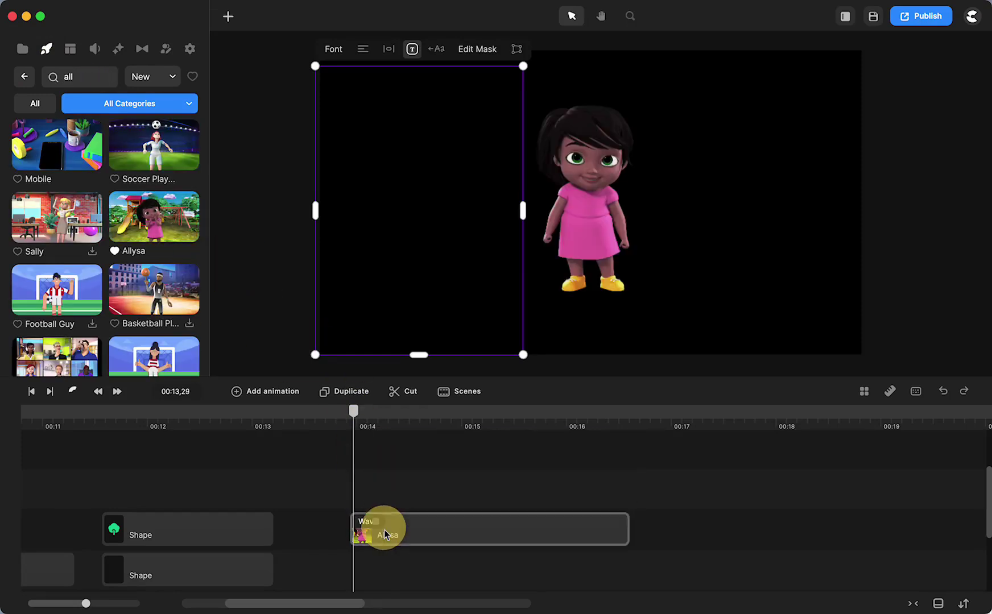
Enlarge Allysa, shift her up and left, and preview her Wave animation.
left_click(611, 209)
left_click_drag(509, 302, 447, 345)
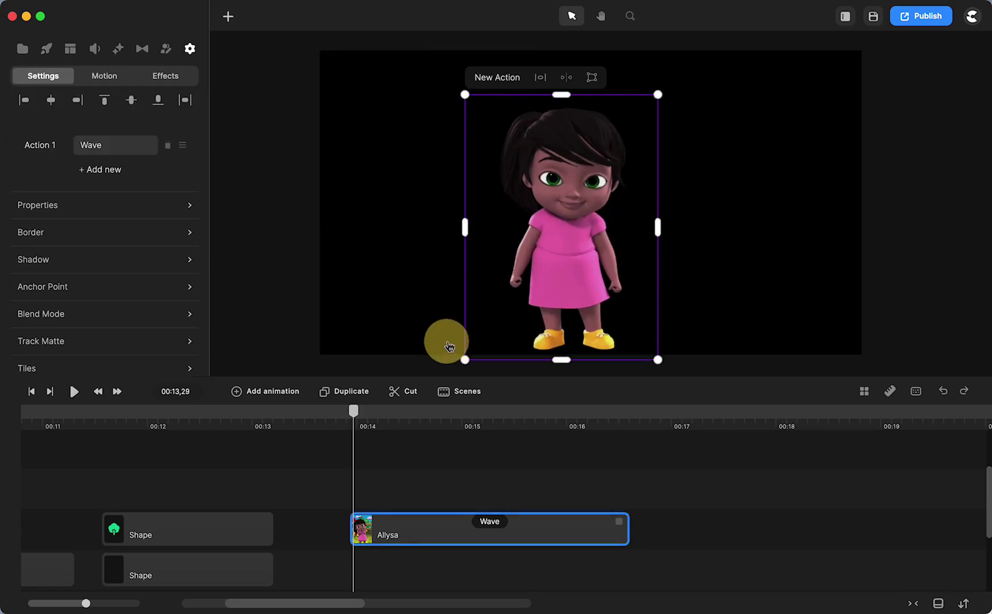
left_click_drag(563, 257, 551, 241)
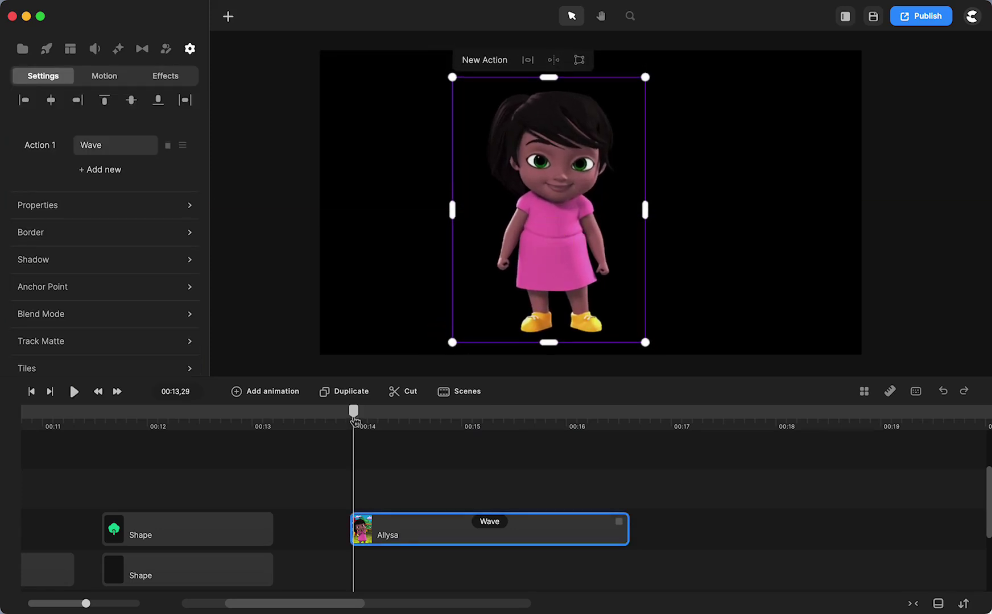
mouse_move(354, 415)
left_mouse_down()
mouse_move(405, 414)
mouse_move(368, 418)
left_mouse_up()
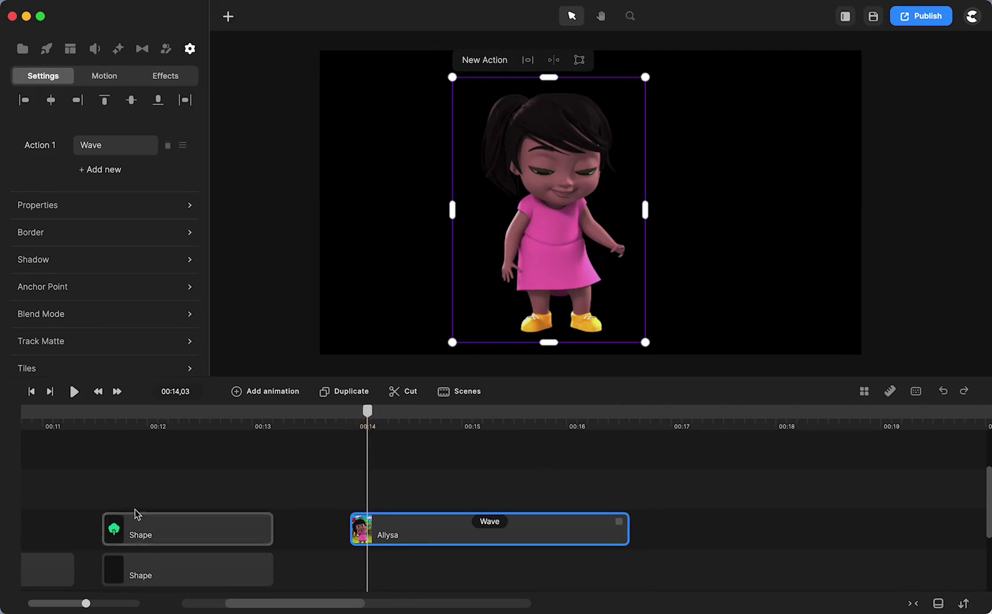
Add a new text layer with Word Wrap enabled and left alignment.
left_click(228, 17)
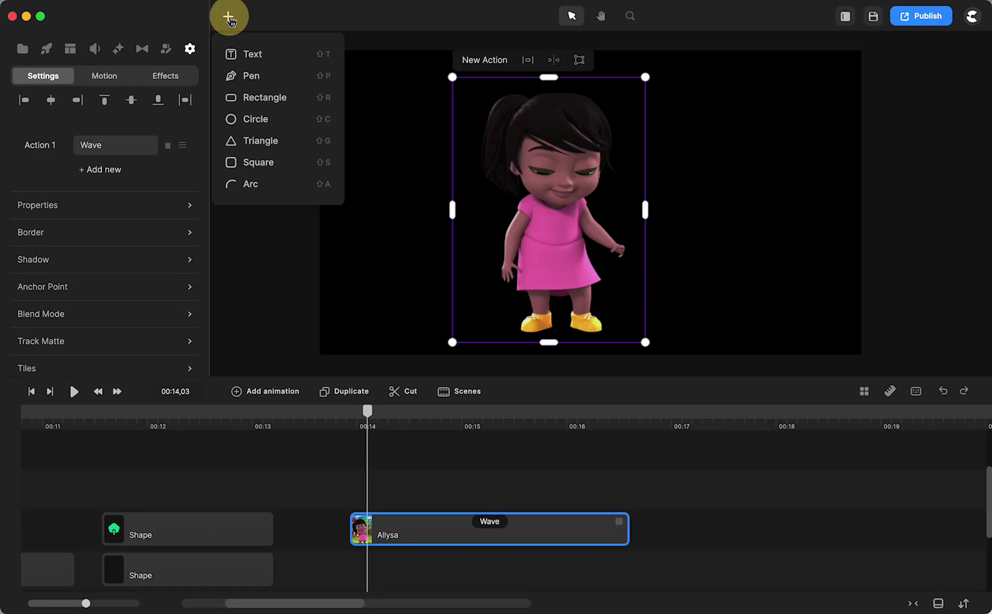
left_click(267, 55)
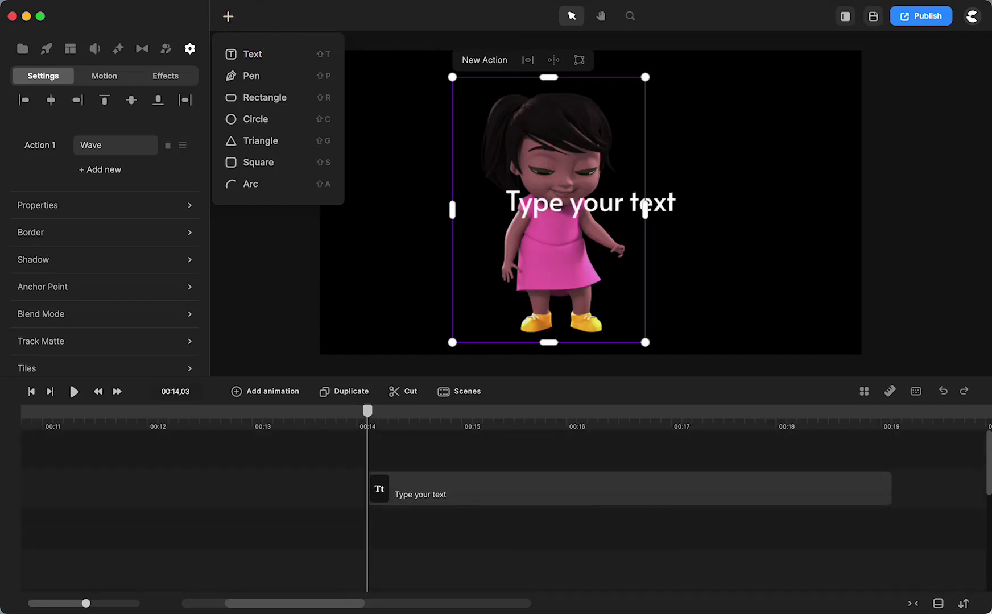
double_click(611, 211)
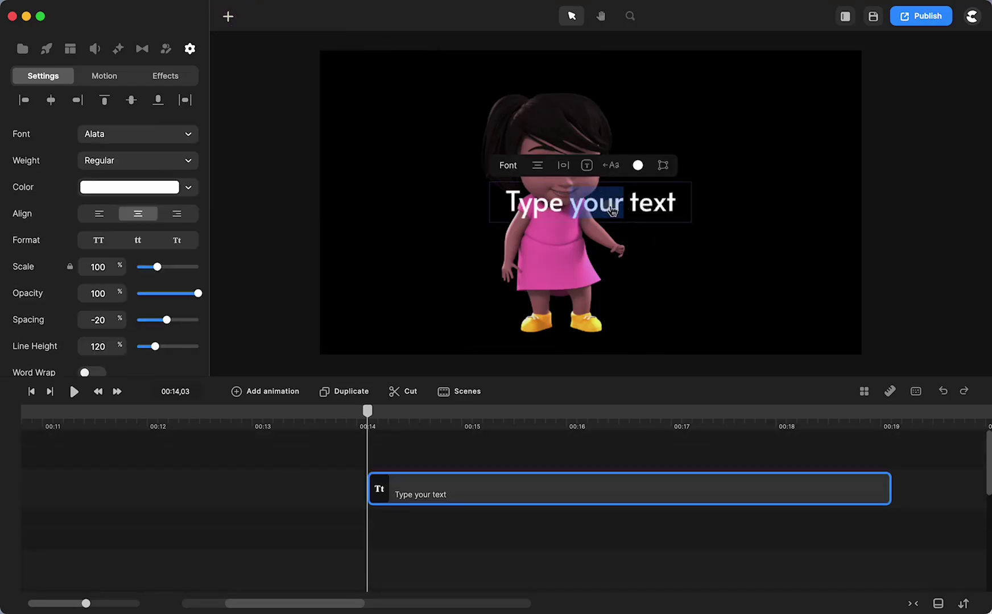
left_click(587, 164)
left_click(538, 167)
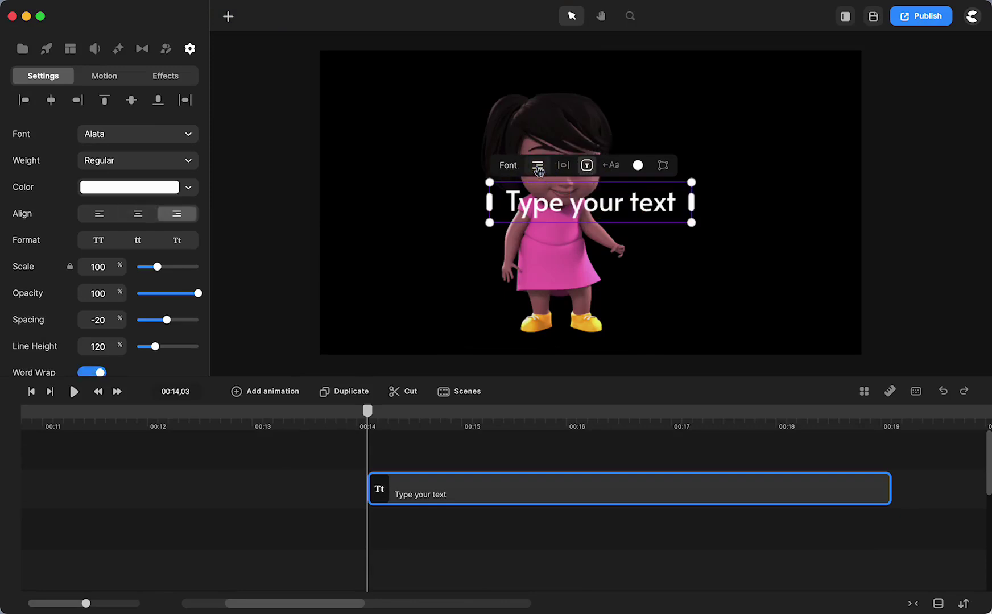
left_click(537, 167)
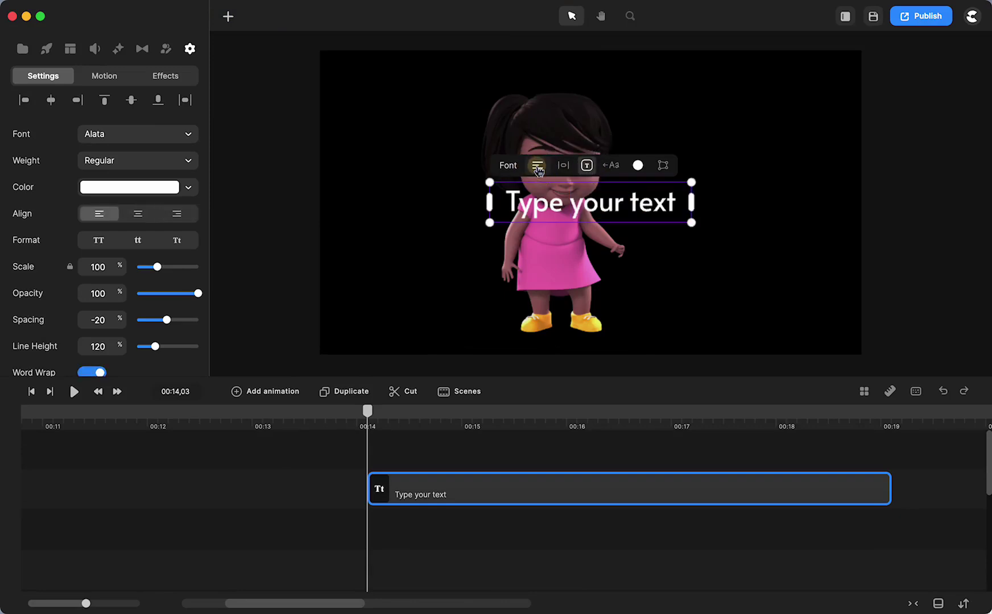
Replace the placeholder text with the pasted poem "The grass is green across the hill".
triple_click(659, 203)
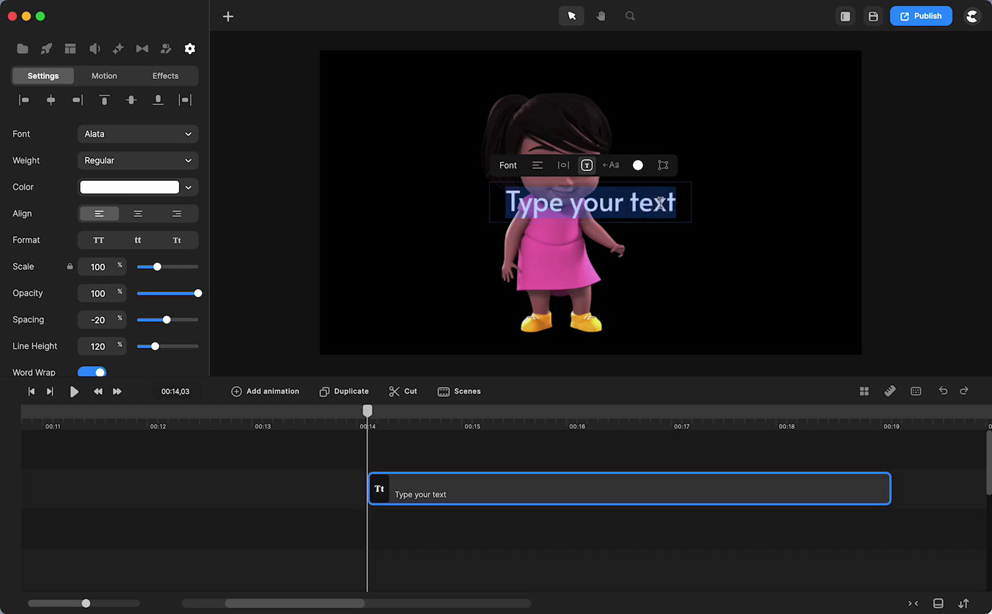
key("super+v")
left_click(736, 227)
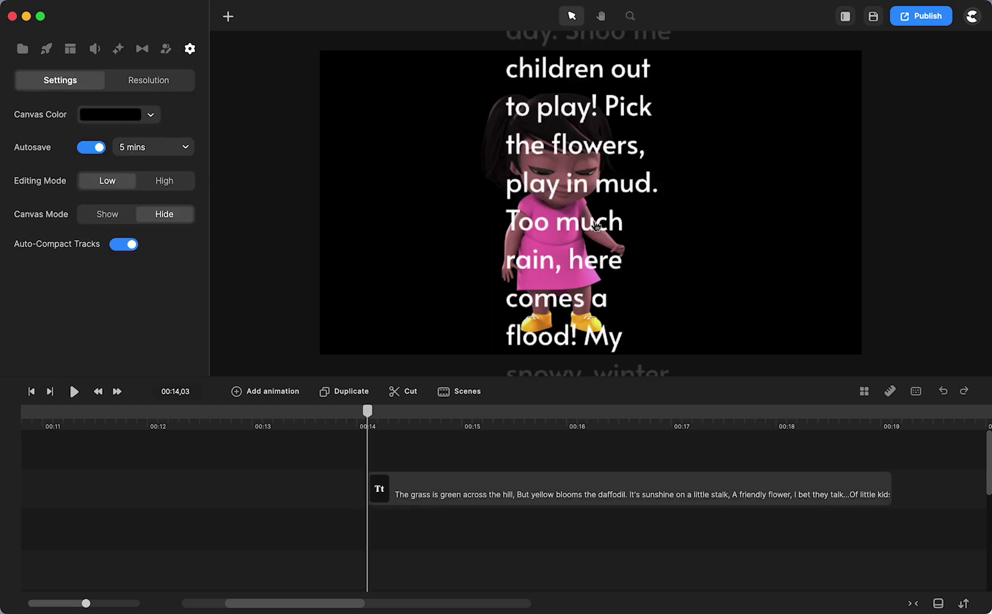
Widen the poem box and shrink the text to 56% scale, moving it lower.
left_click(598, 221)
left_click_drag(690, 202, 843, 199)
left_click_drag(721, 128, 646, 263)
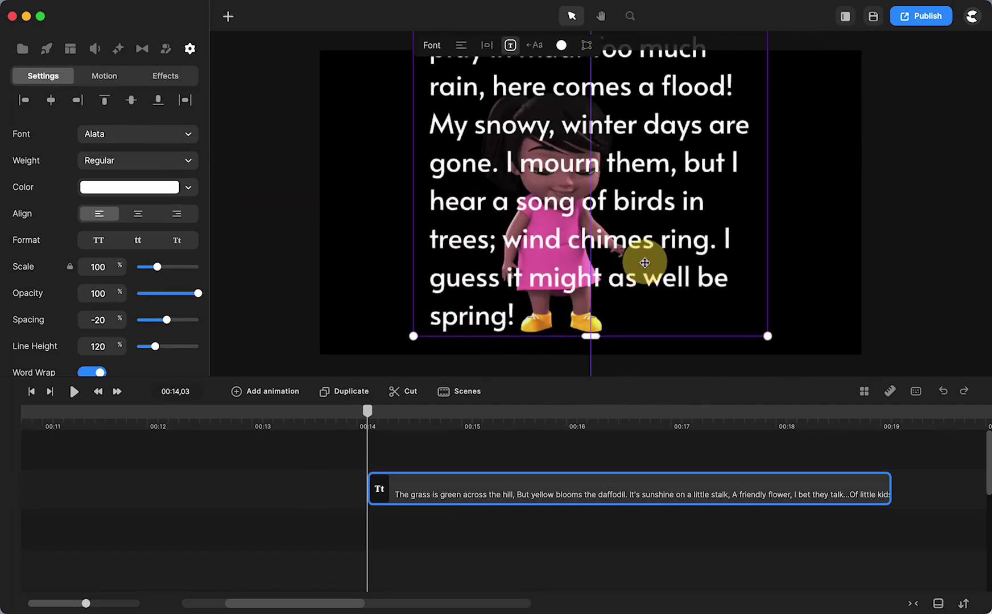
left_click_drag(157, 268, 152, 267)
left_click_drag(586, 84, 574, 313)
left_click_drag(154, 267, 148, 266)
left_click_drag(550, 122, 530, 289)
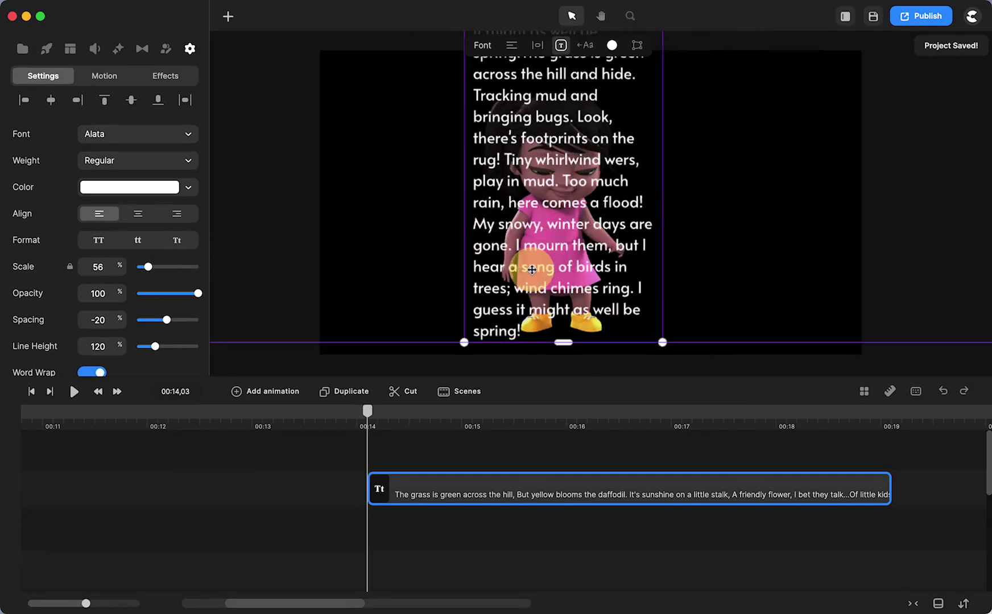
Widen the poem box to span the canvas and move its clip beneath Allysa's track.
scroll(628, 170, "down", 5)
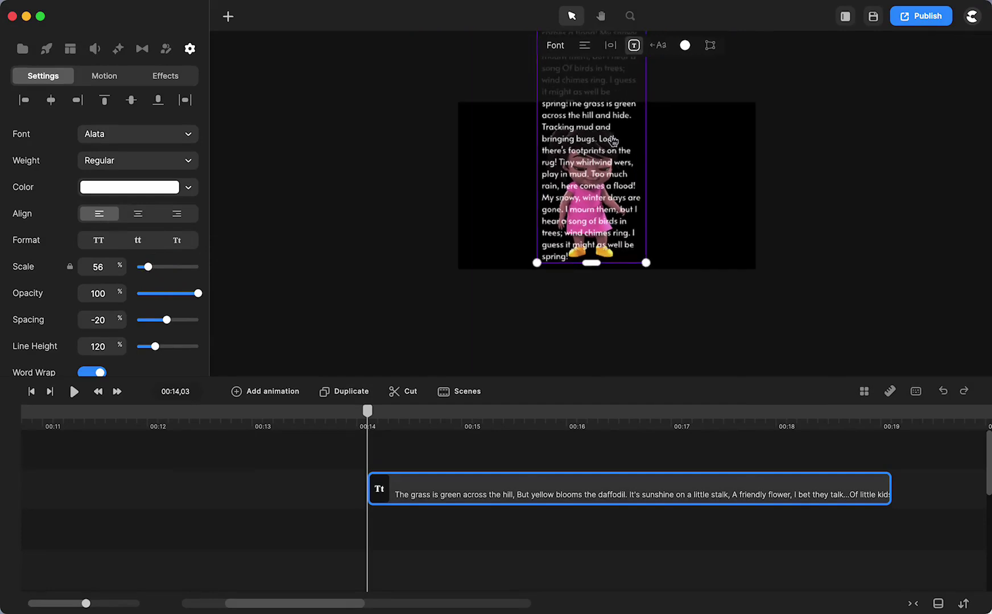
left_click_drag(612, 141, 611, 214)
left_click_drag(646, 105, 721, 105)
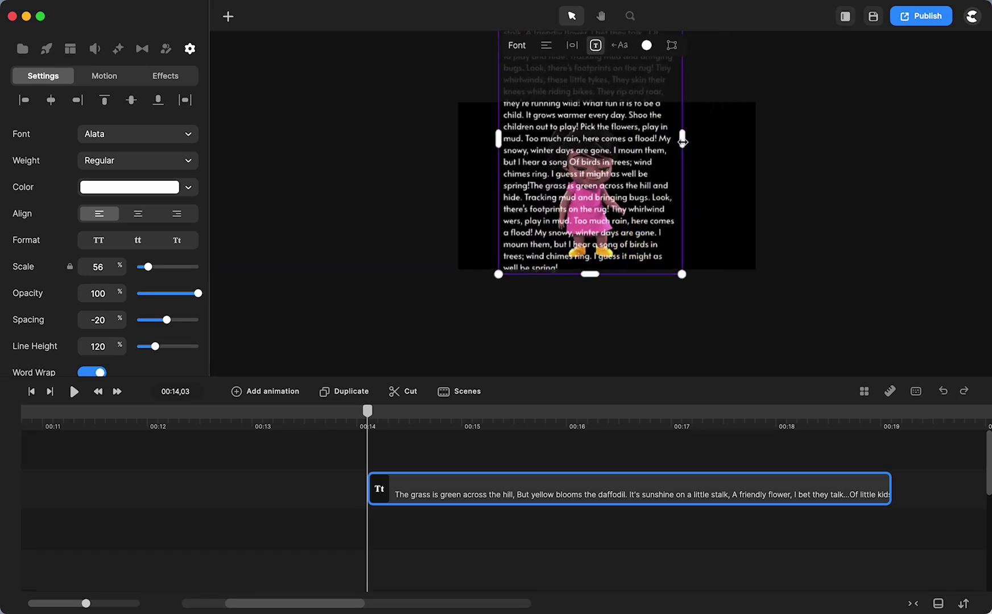
left_click_drag(681, 141, 791, 140)
left_click_drag(704, 129, 674, 226)
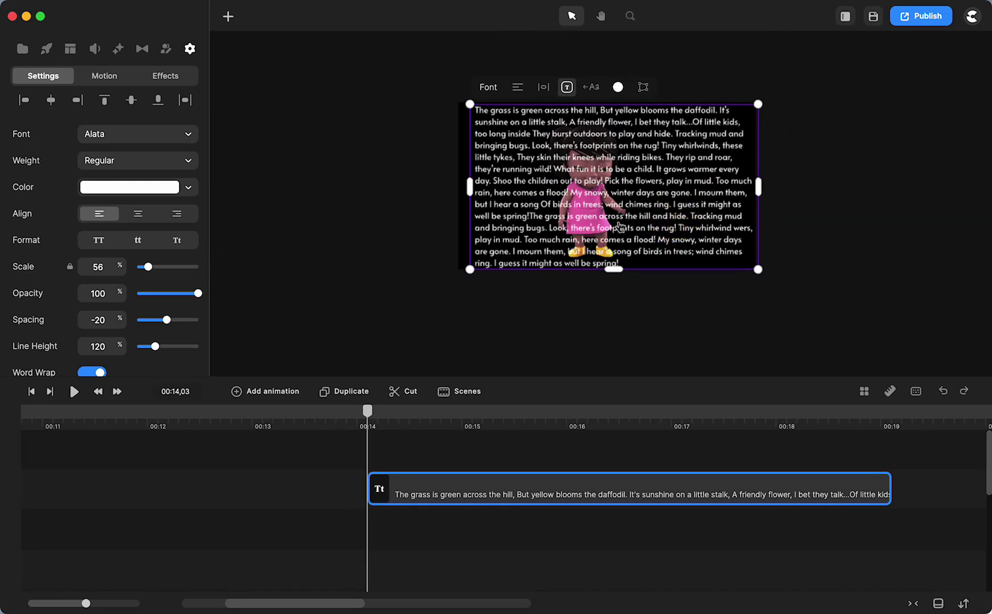
left_click_drag(450, 494, 443, 552)
Resize Allysa and change her action from Wave to Jump In And Wave.
left_click(664, 480)
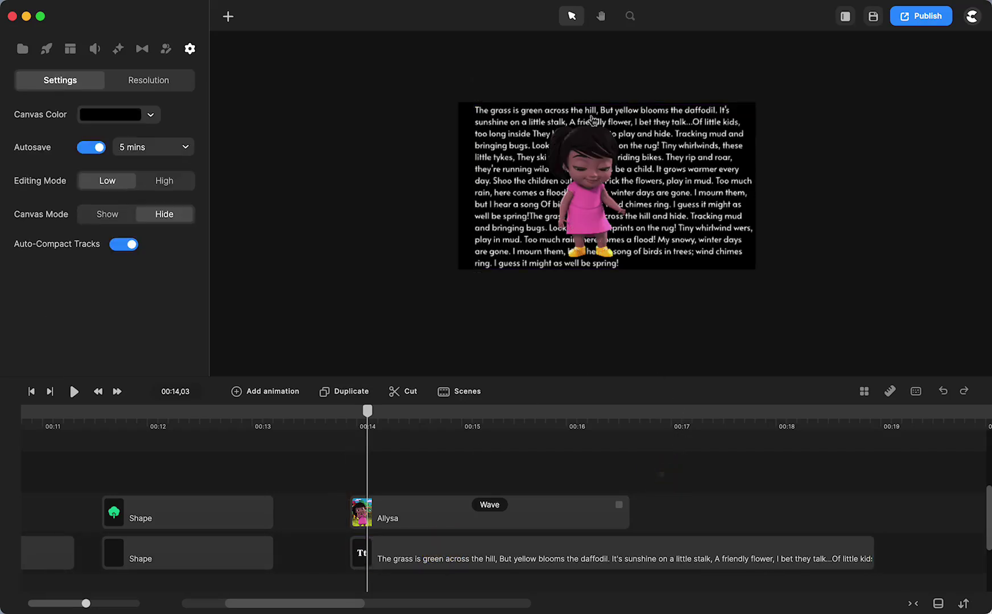
left_click(589, 154)
mouse_move(645, 103)
left_mouse_down()
mouse_move(640, 111)
mouse_move(660, 108)
mouse_move(642, 111)
left_mouse_up()
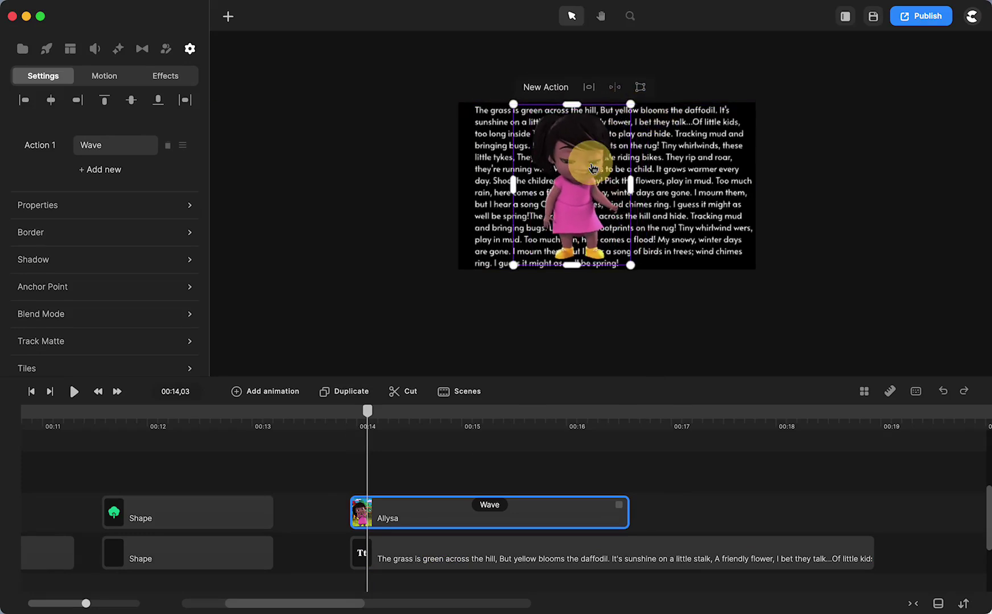
left_click(88, 148)
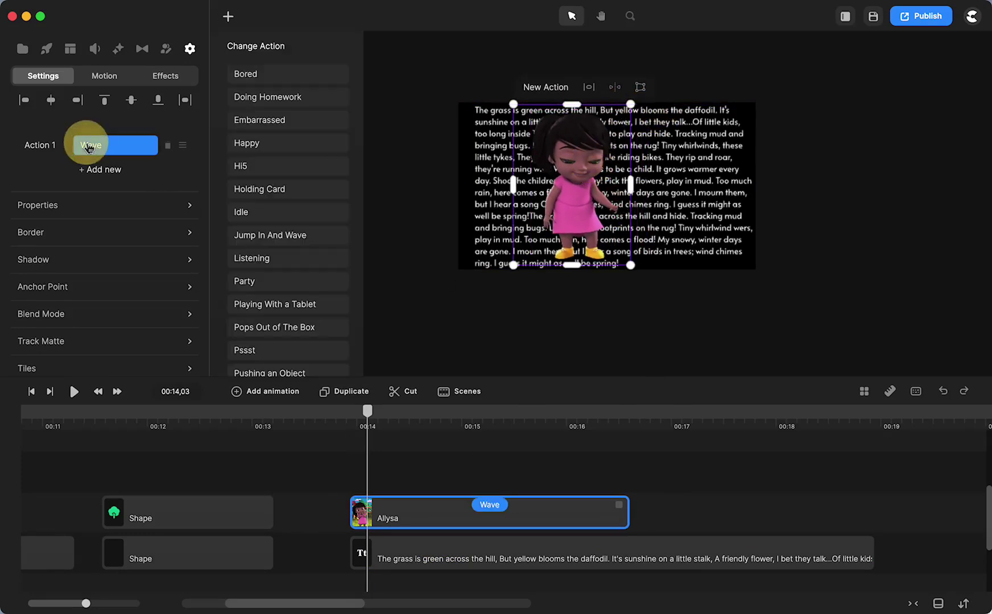
left_click(285, 238)
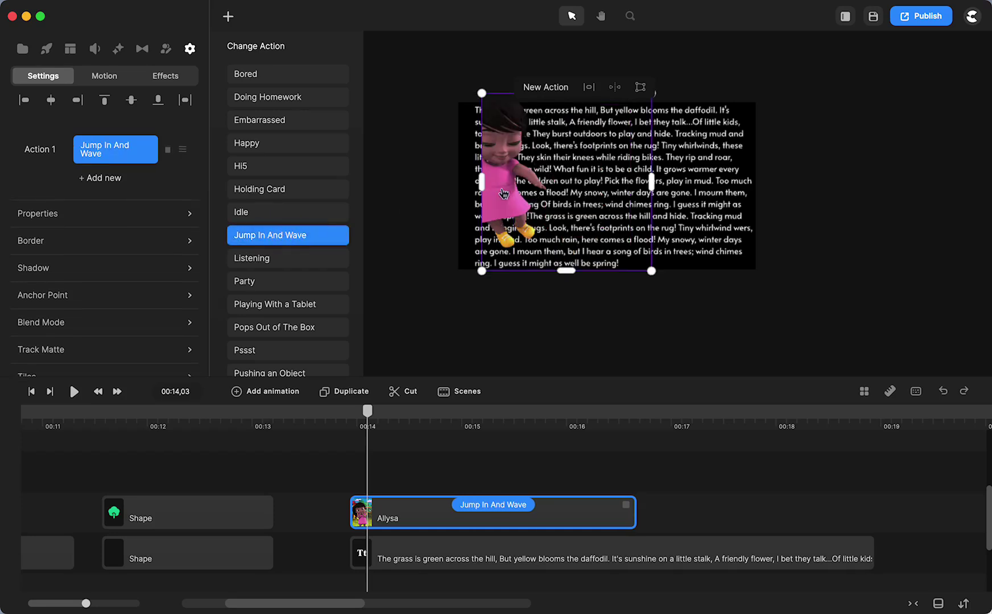
Reposition Allysa and the poem text on the canvas and scrub to check the animation.
left_click(471, 514)
left_click(473, 549, "shift")
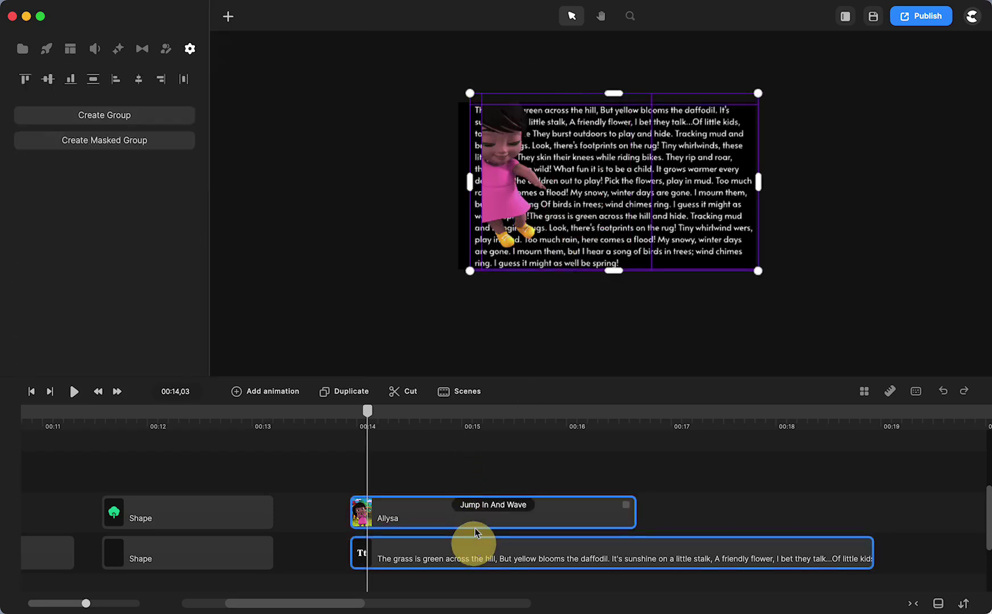
left_click_drag(592, 165, 586, 167)
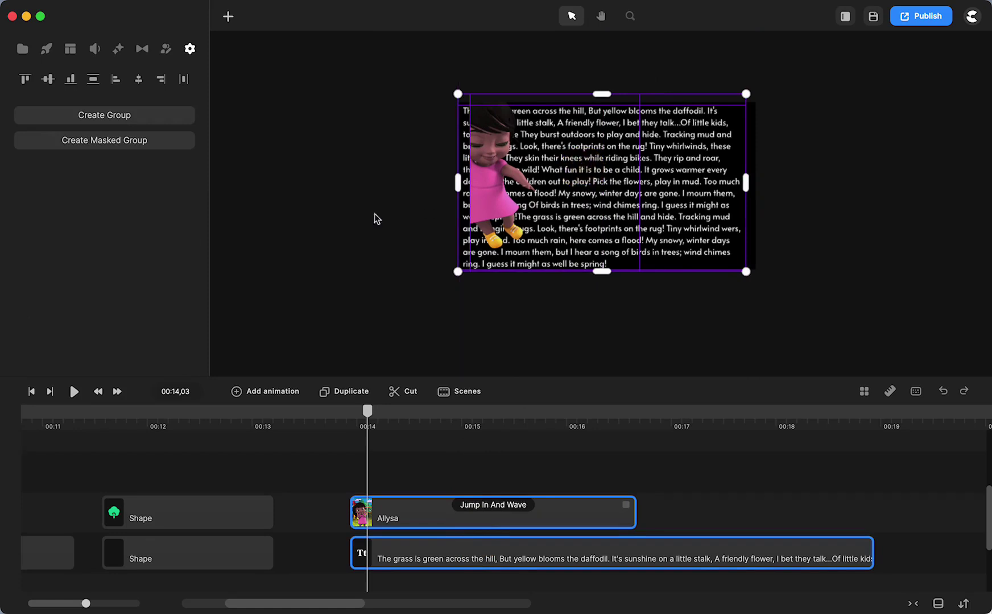
left_click(355, 196)
left_click_drag(504, 175, 492, 176)
left_click_drag(652, 181, 672, 179)
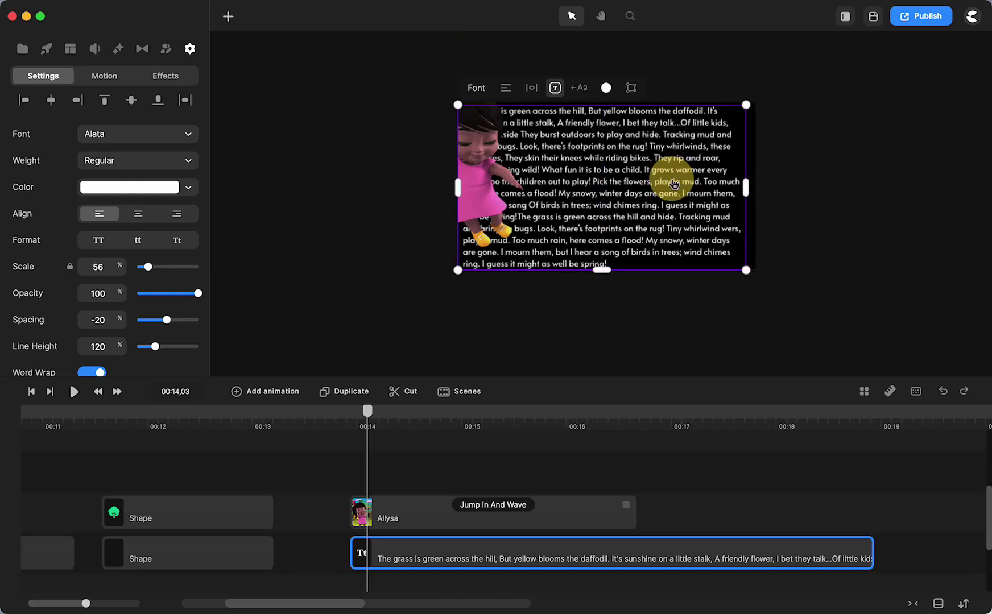
left_click(479, 166)
left_click_drag(381, 420, 434, 455)
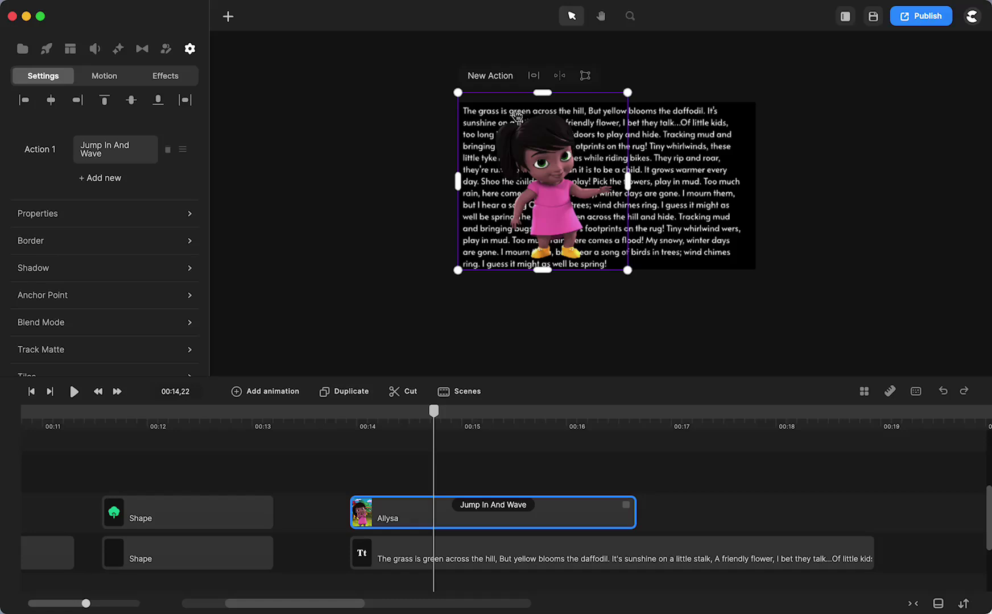
Narrow the poem box so it rewraps, then enlarge Allysa over it.
left_click(665, 229)
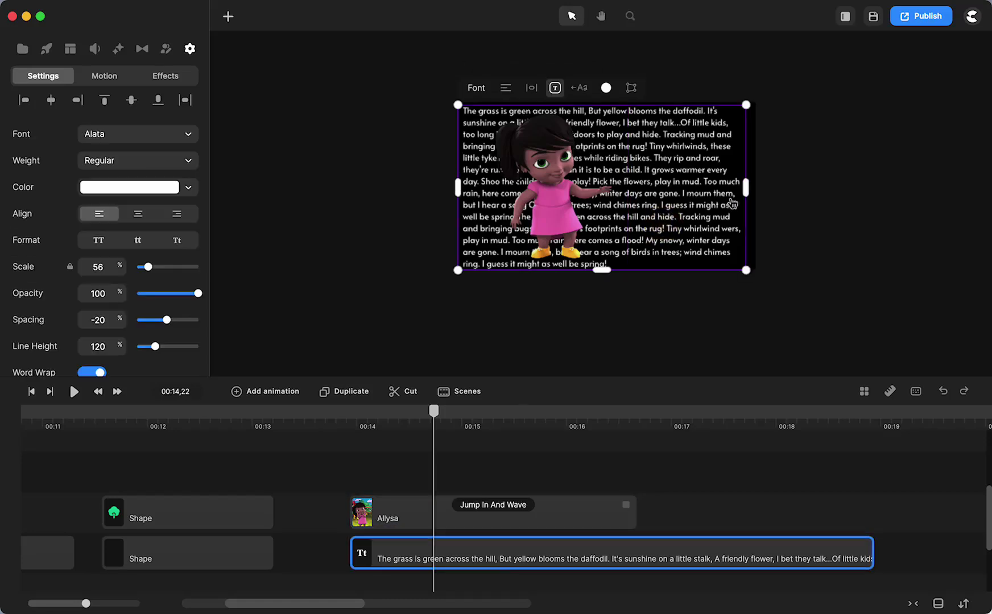
left_click_drag(739, 190, 722, 192)
left_click(599, 159)
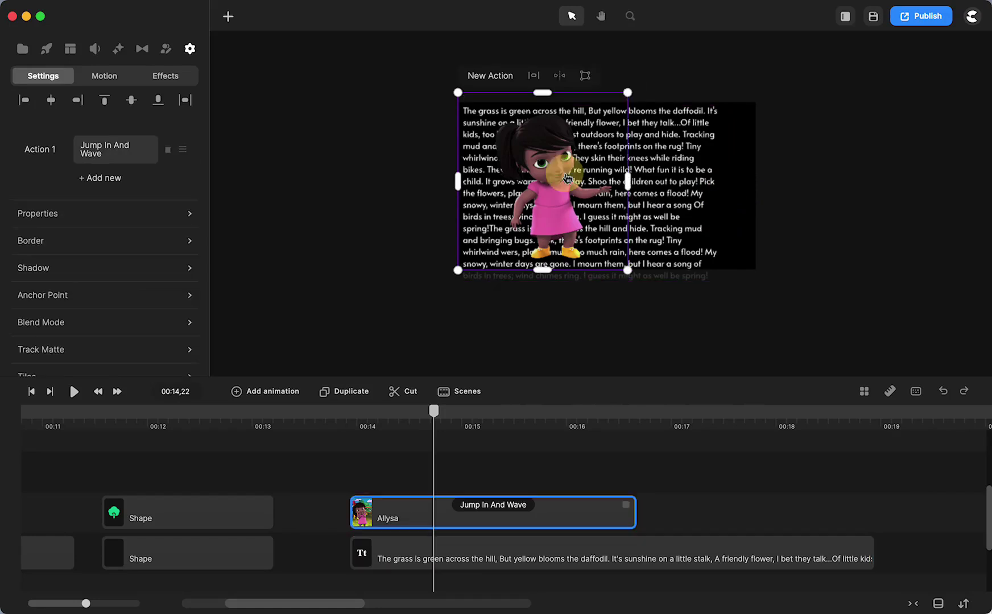
left_click_drag(624, 97, 618, 99)
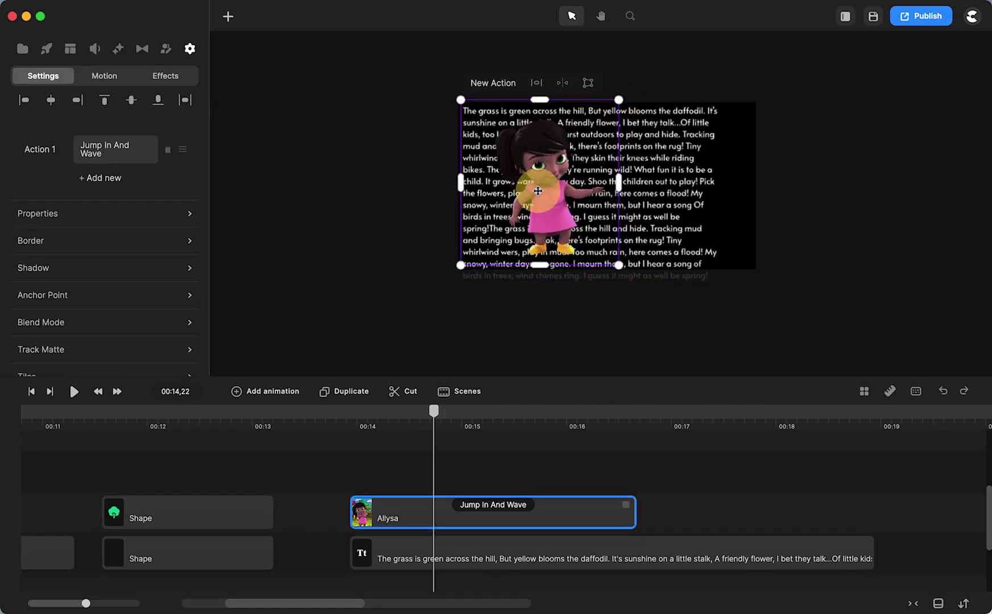
Apply the Color Fill effect to Allysa's clip with a white ffffff overlay colour.
left_click(455, 459)
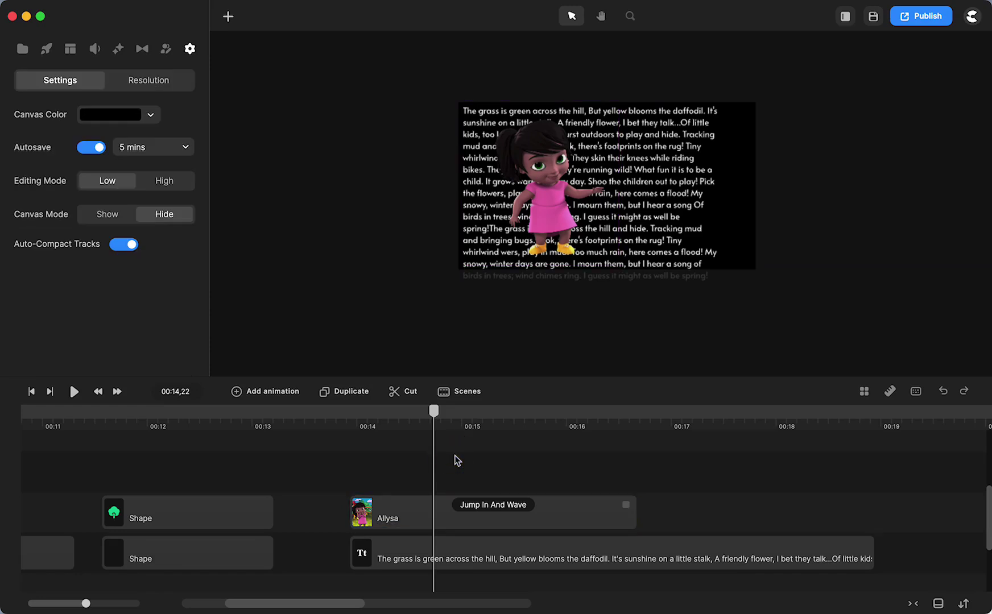
left_click(402, 513)
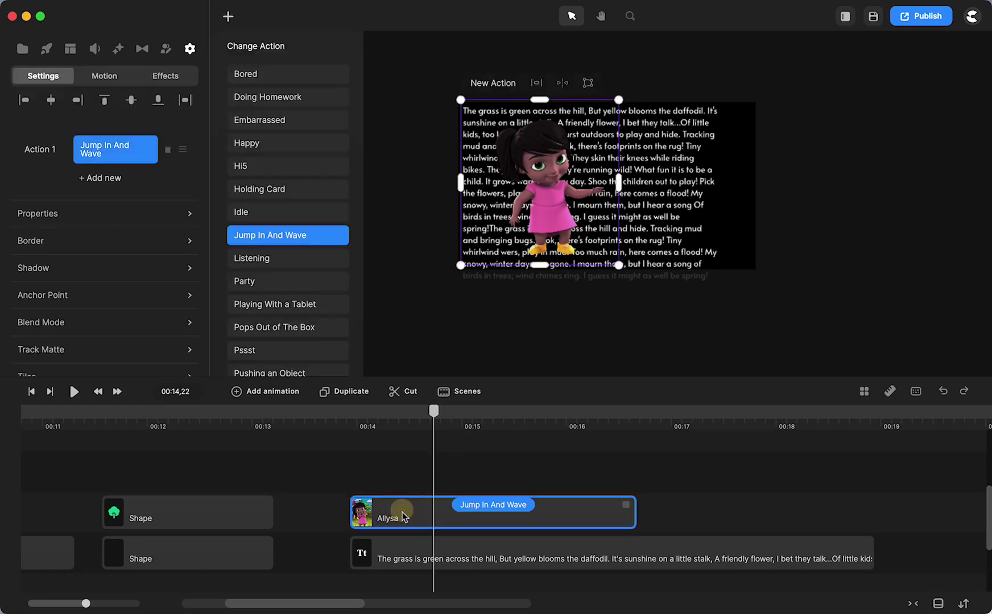
left_click(118, 49)
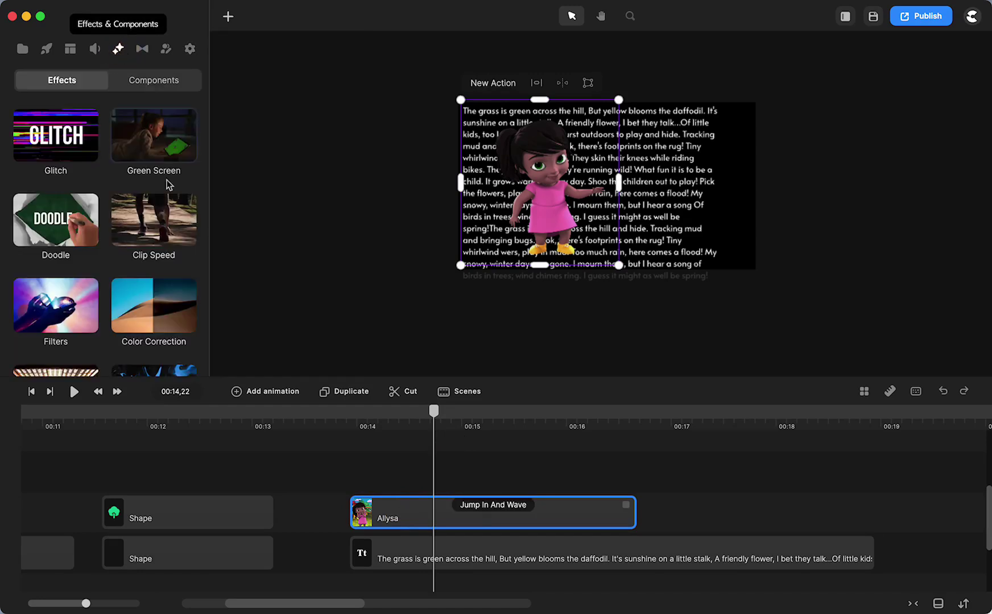
scroll(163, 203, "down", 5)
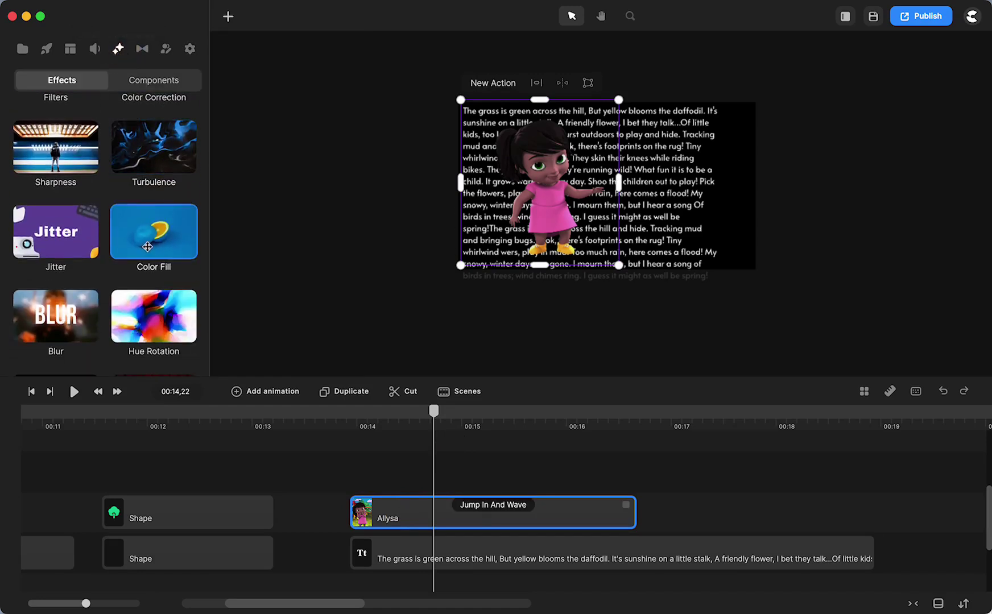
left_click_drag(154, 247, 388, 521)
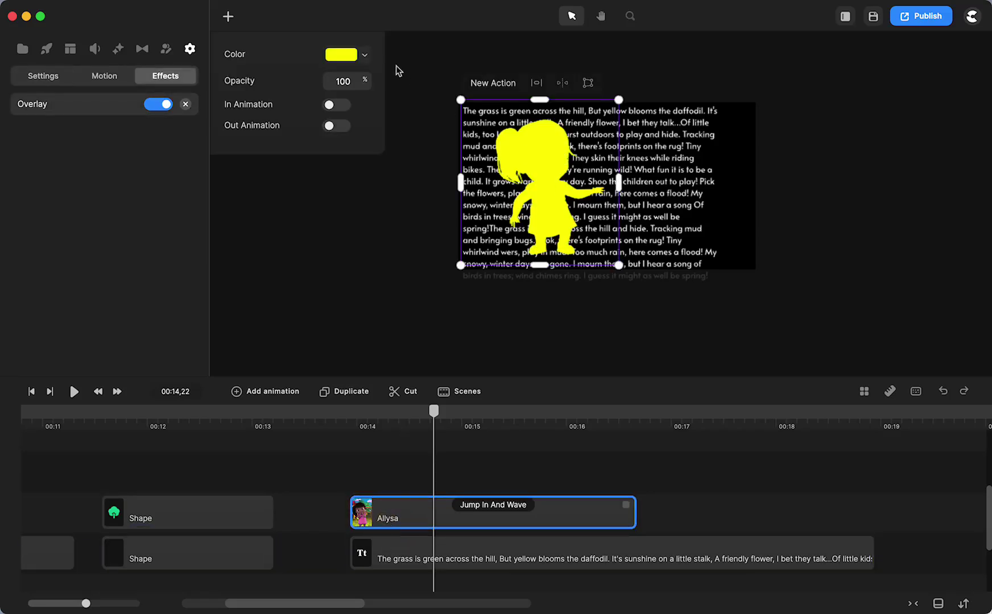
left_click(364, 54)
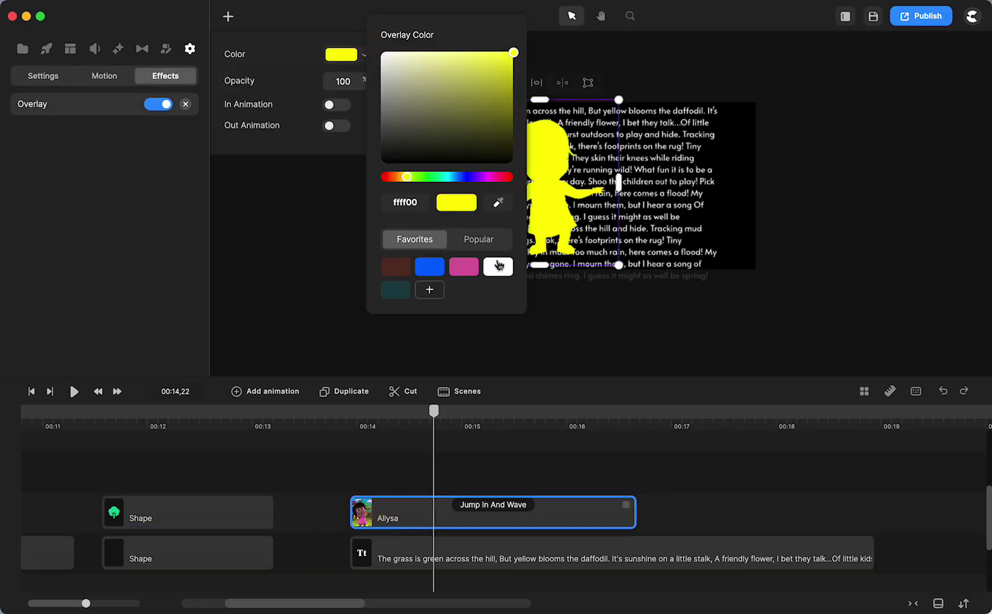
left_click(499, 266)
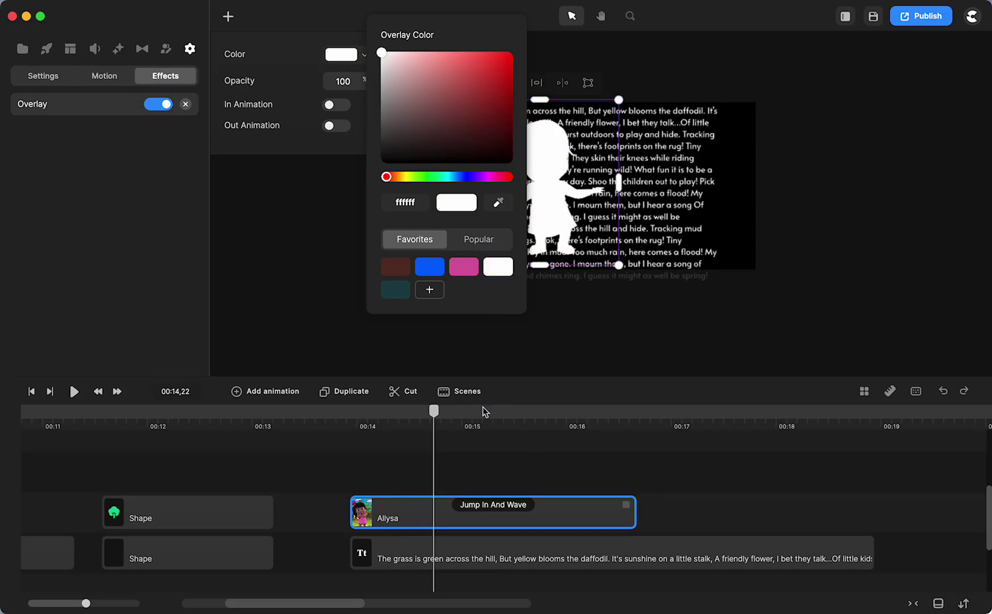
left_click(527, 437)
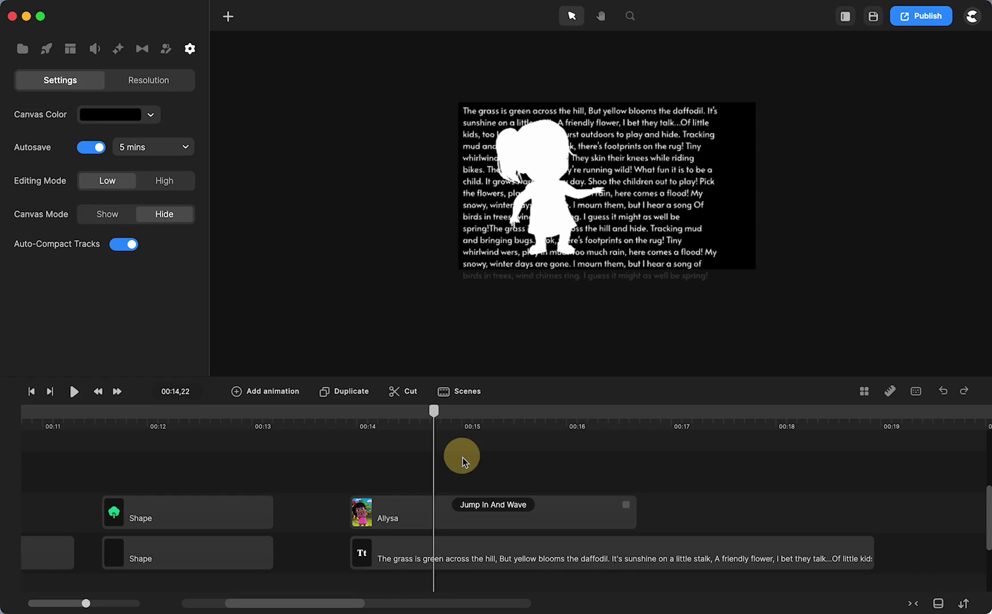
Select the Allysa and poem clips and choose 'Mask Allysa with The grass is green…'.
left_click_drag(462, 457, 483, 556)
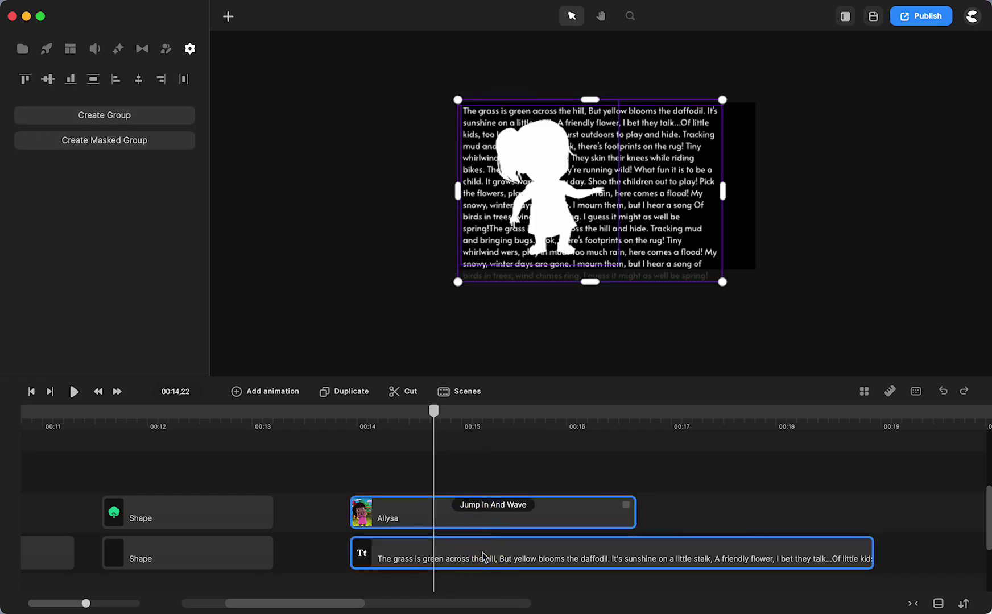
right_click(482, 556)
left_click(545, 419)
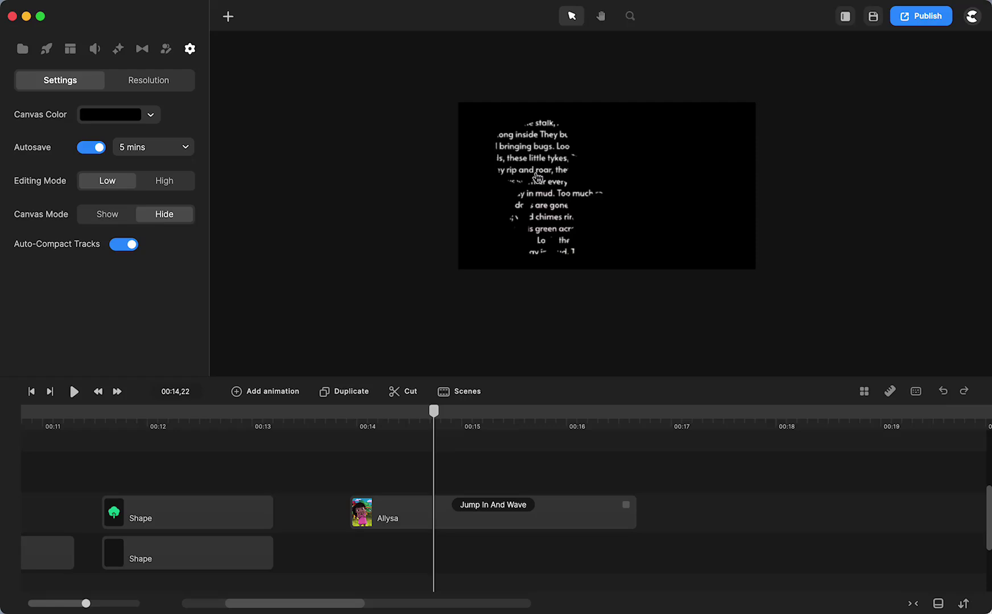
Select the masked character and scrub back to check the text inside her silhouette.
scroll(537, 177, "up", 3)
left_click(461, 193)
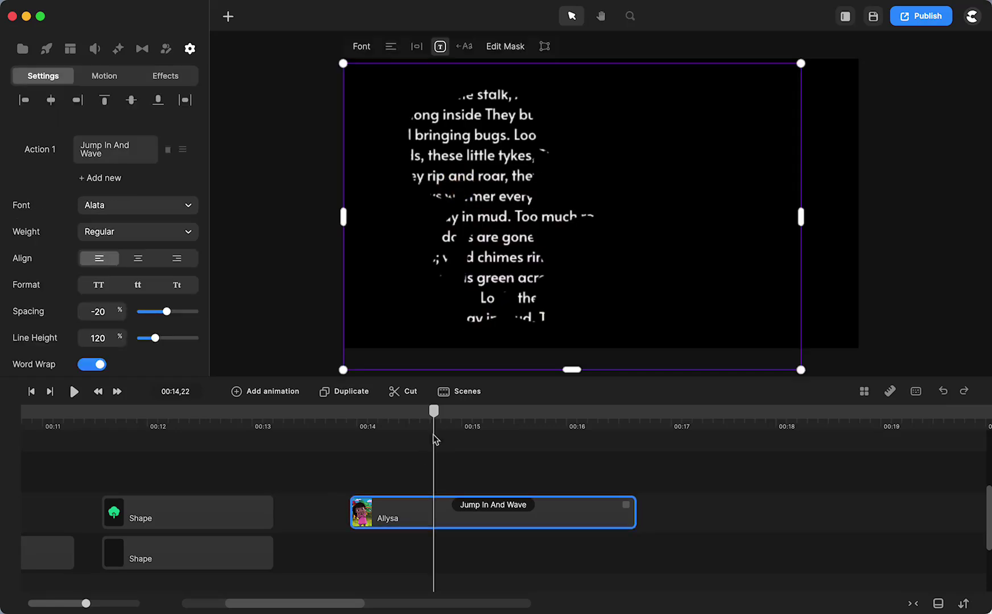
mouse_move(437, 418)
left_mouse_down()
mouse_move(381, 426)
mouse_move(461, 431)
mouse_move(451, 427)
left_mouse_up()
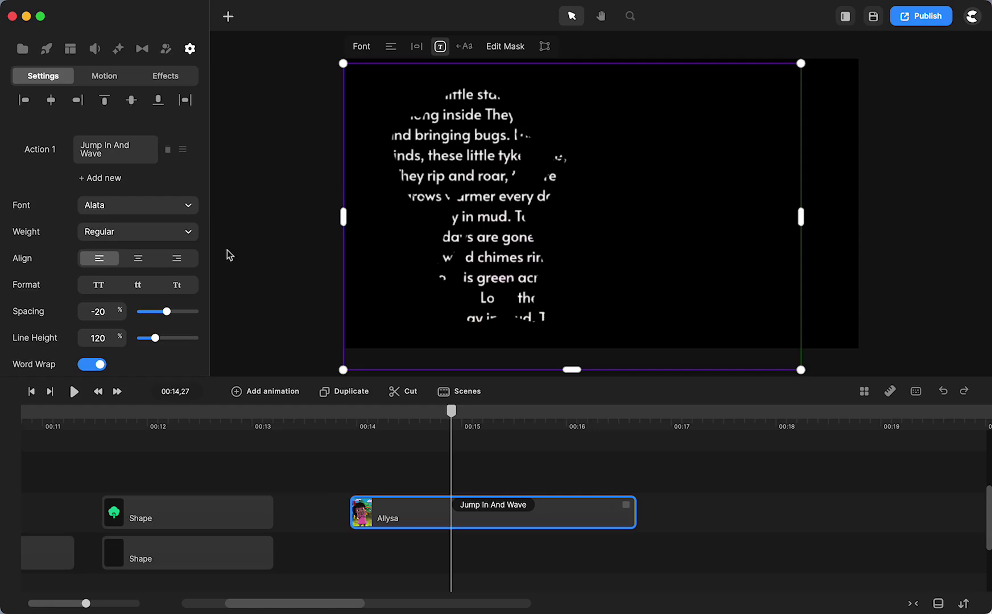
left_click(102, 178)
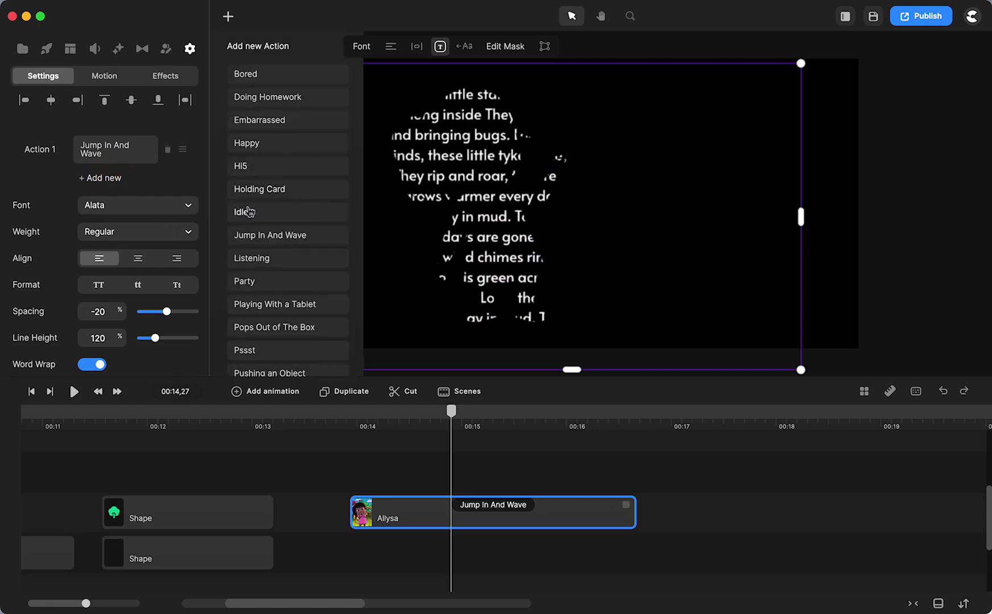
Add Happy after Jump In And Wave, then preview playback from just before 00:14.
left_click(247, 142)
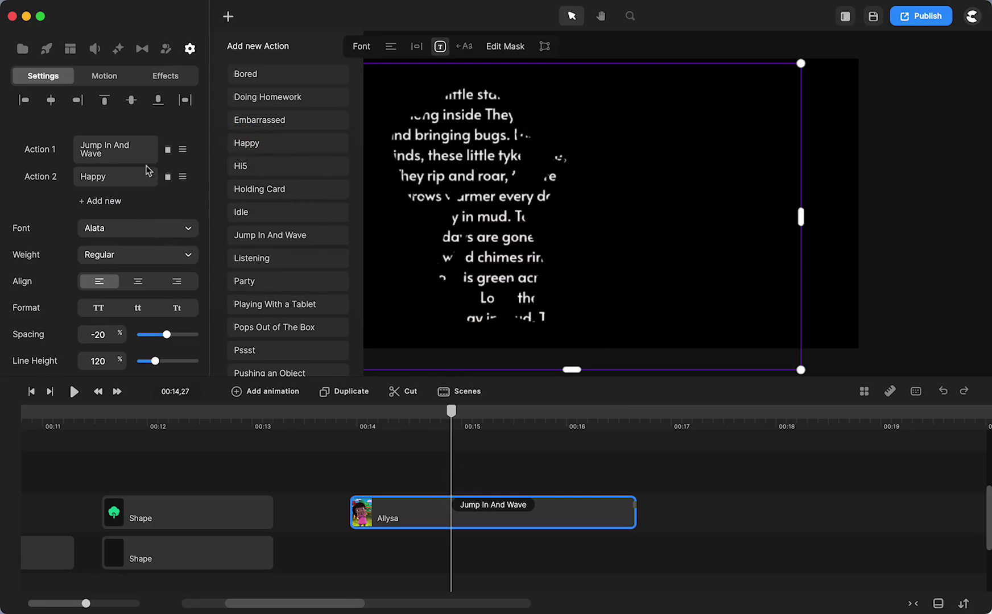
left_click(388, 487)
left_click(354, 419)
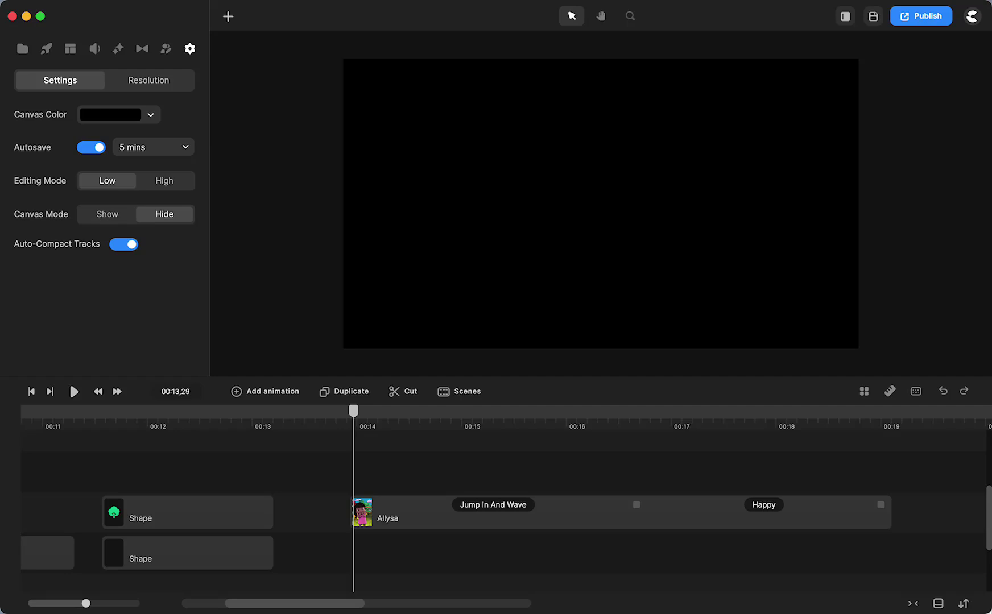
left_click(74, 393)
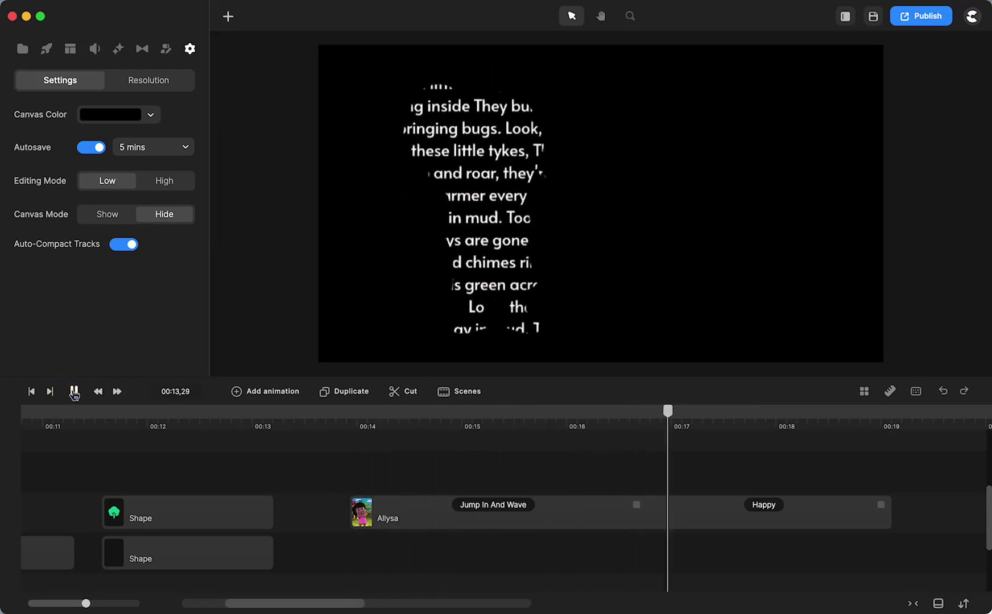
left_click(73, 391)
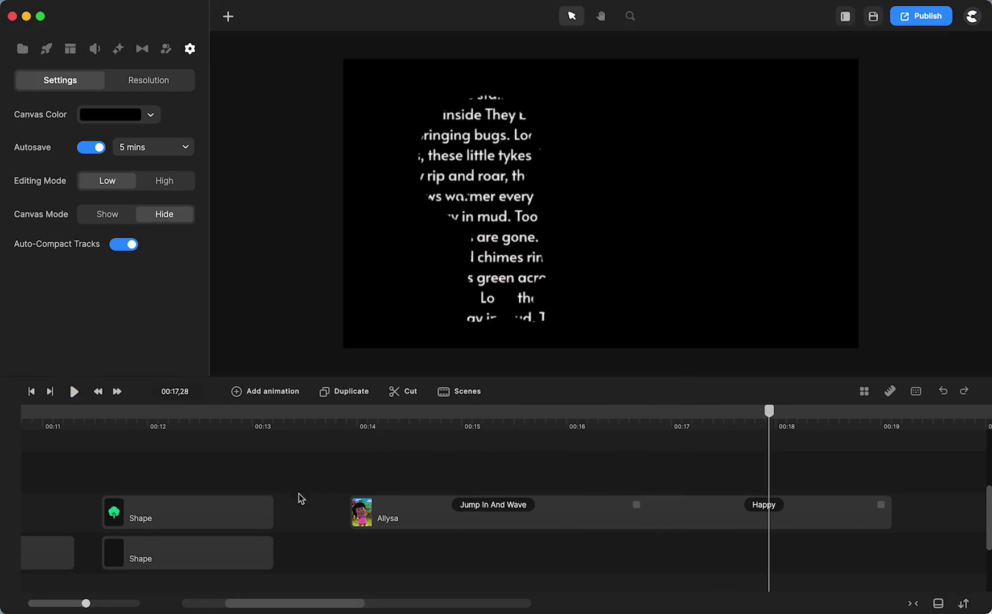
Add a rounded rectangle whose clip starts near 00:14.
left_click(228, 17)
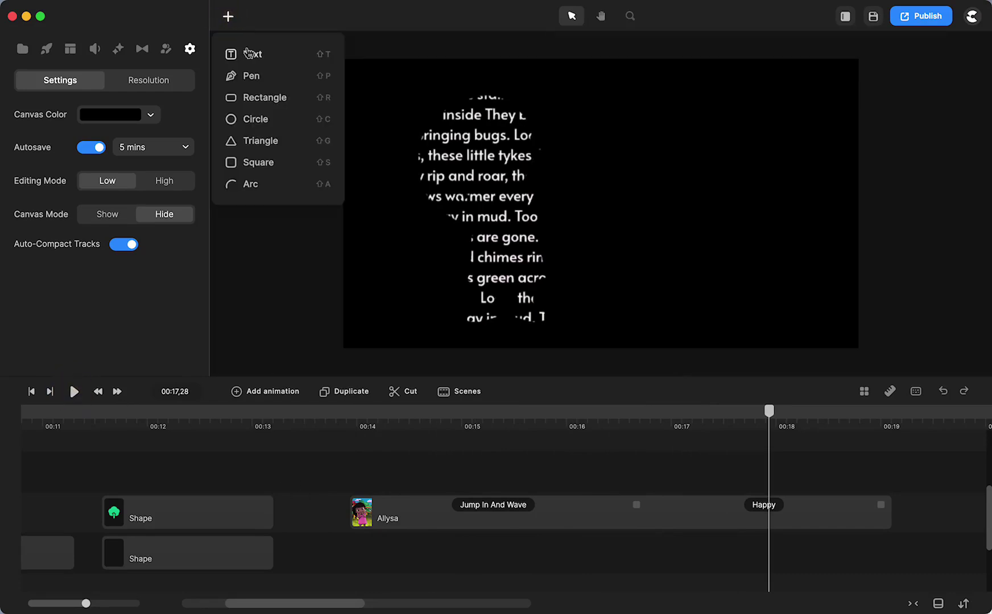
left_click(264, 100)
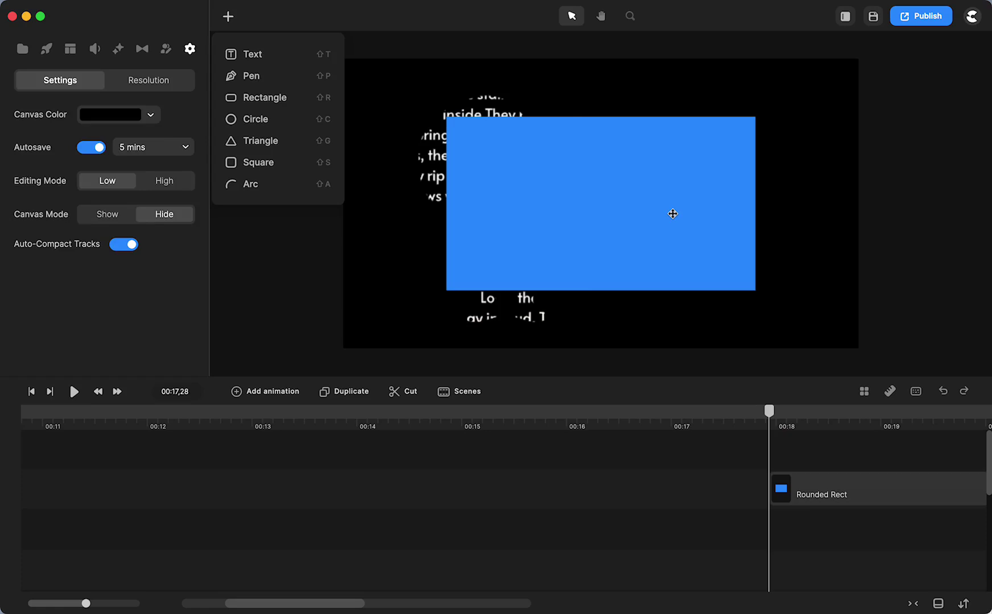
left_click(672, 214)
left_click_drag(802, 489, 389, 457)
left_click(582, 180)
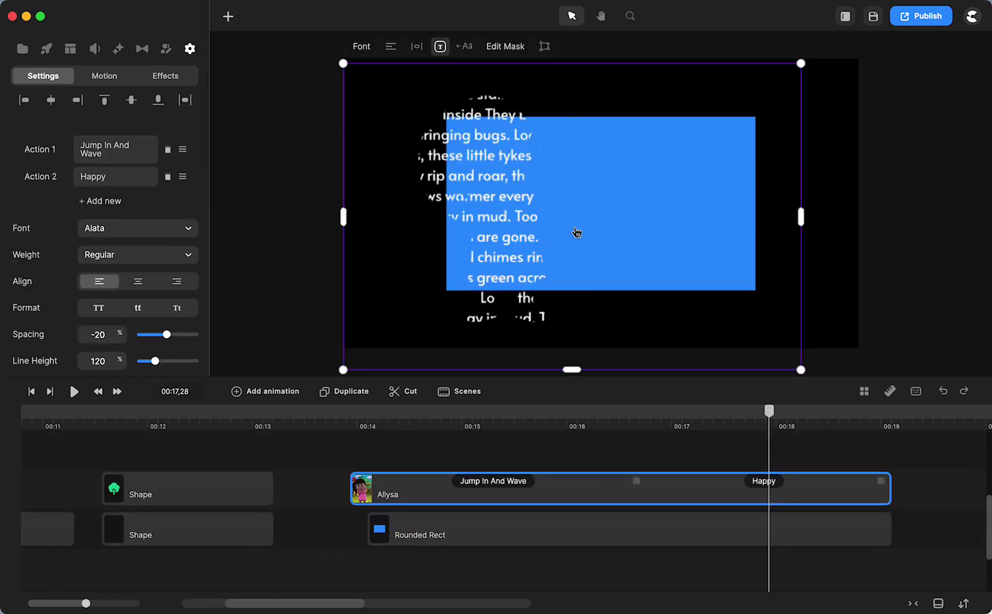
Fill the rectangle white and scale it to 100% to cover the canvas.
left_click(527, 525)
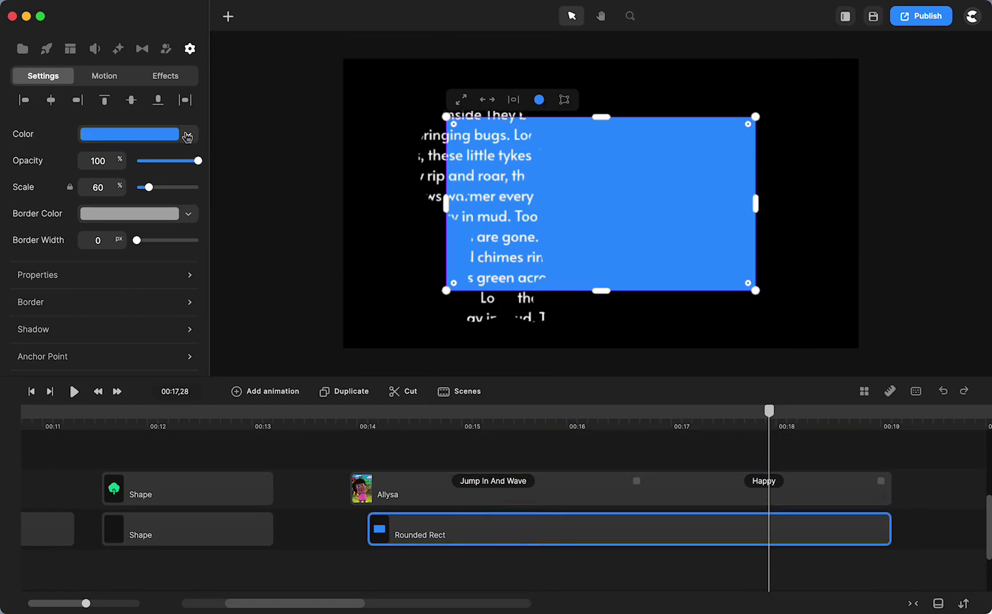
left_click(187, 136)
left_click(317, 326)
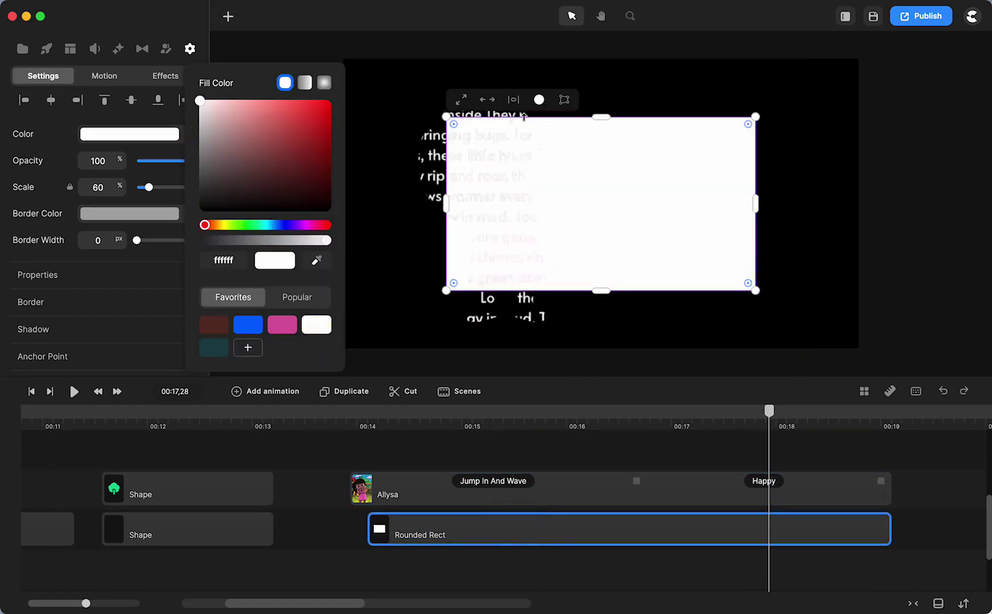
left_click(462, 100)
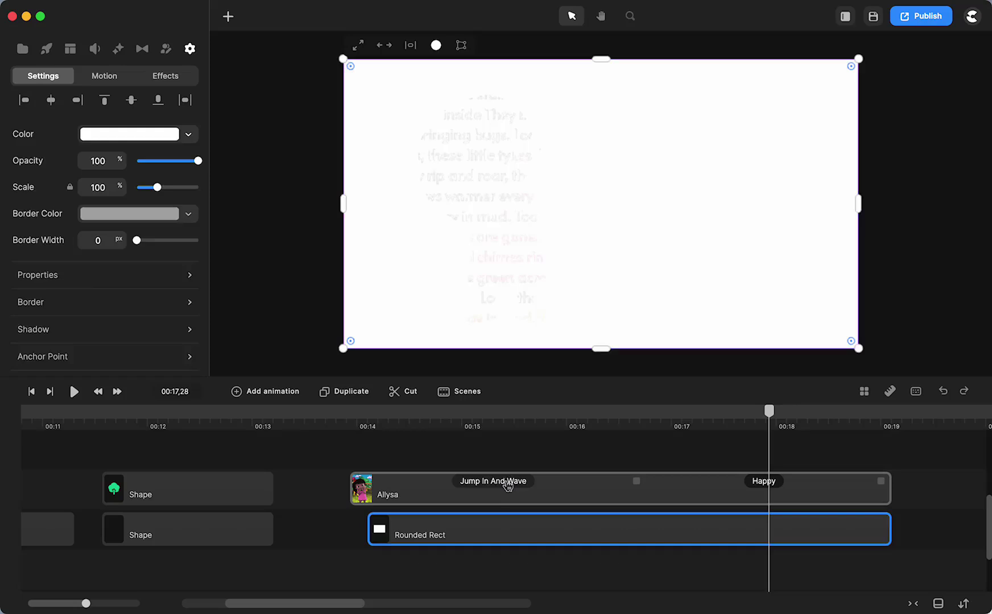
left_click(507, 481)
Give the character clip a red c61d1d overlay and rewind the preview to check it.
left_click(168, 78)
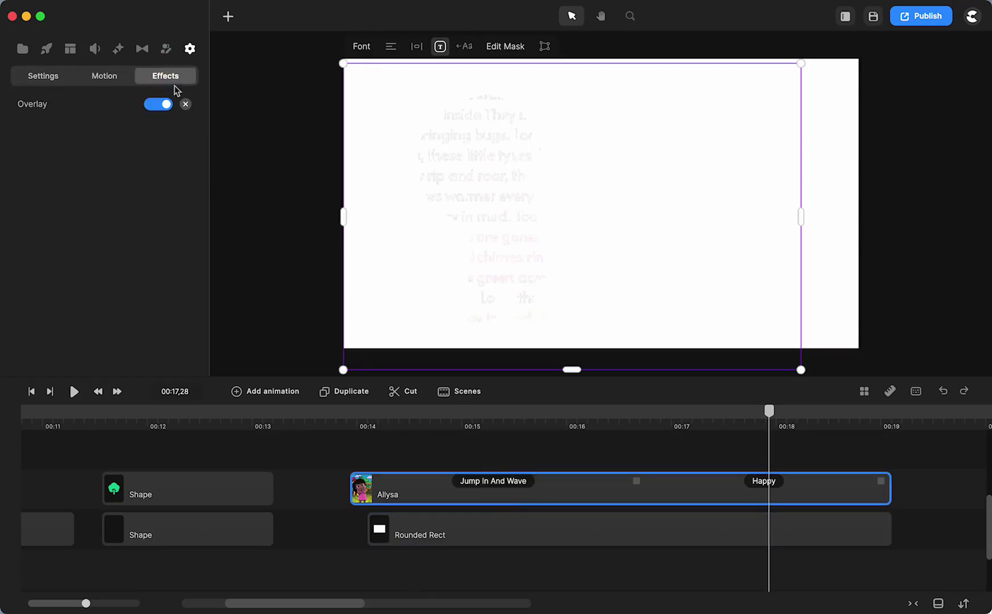
left_click(40, 104)
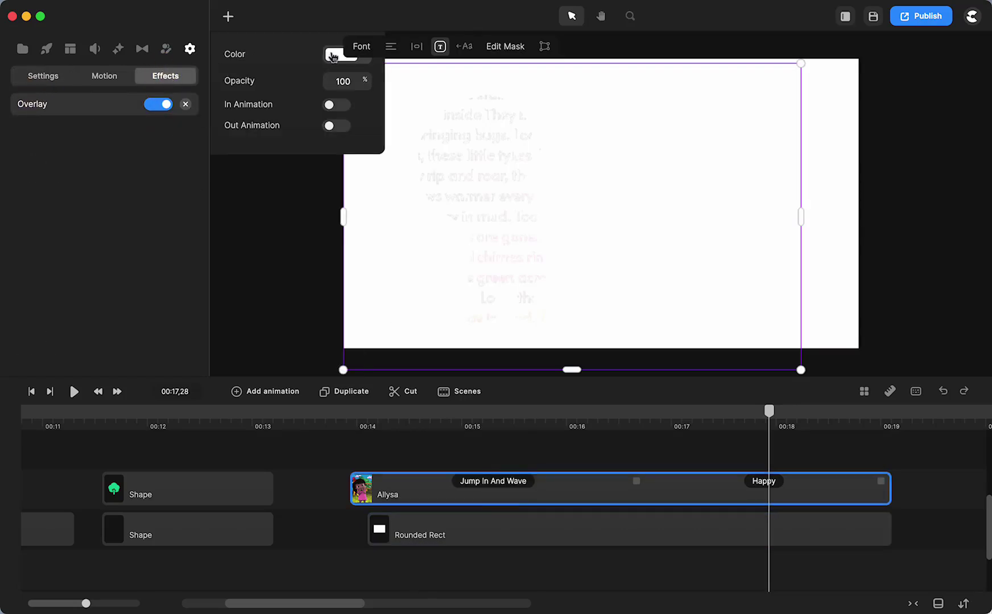
left_click(333, 55)
left_click(458, 77)
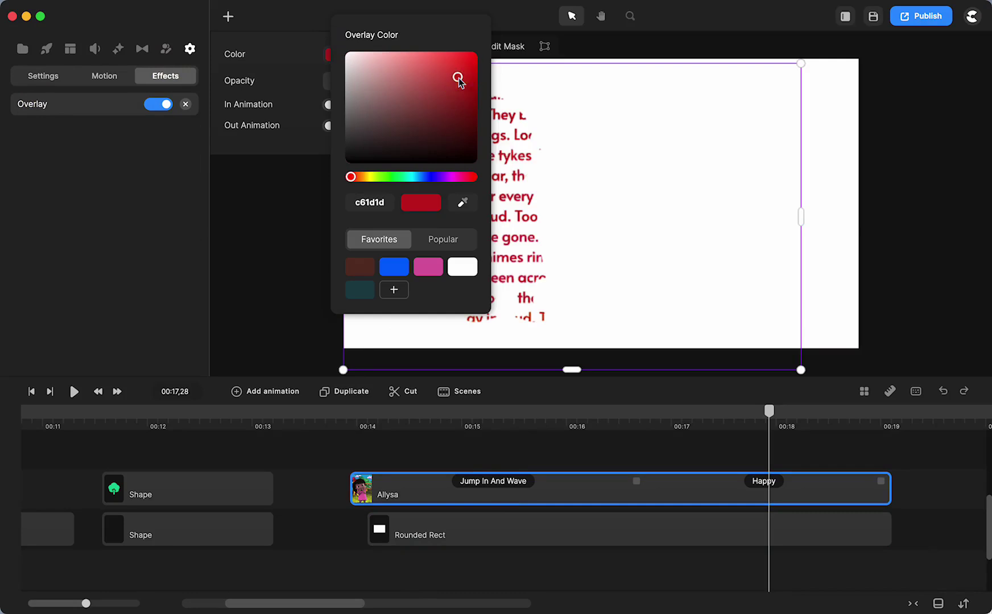
left_click(335, 478)
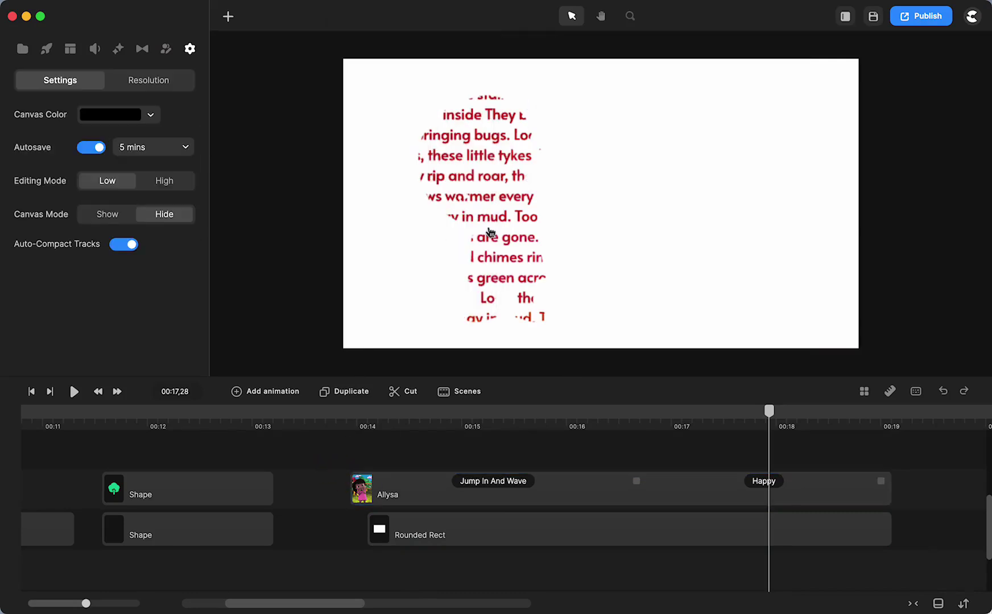
left_click_drag(767, 412, 430, 470)
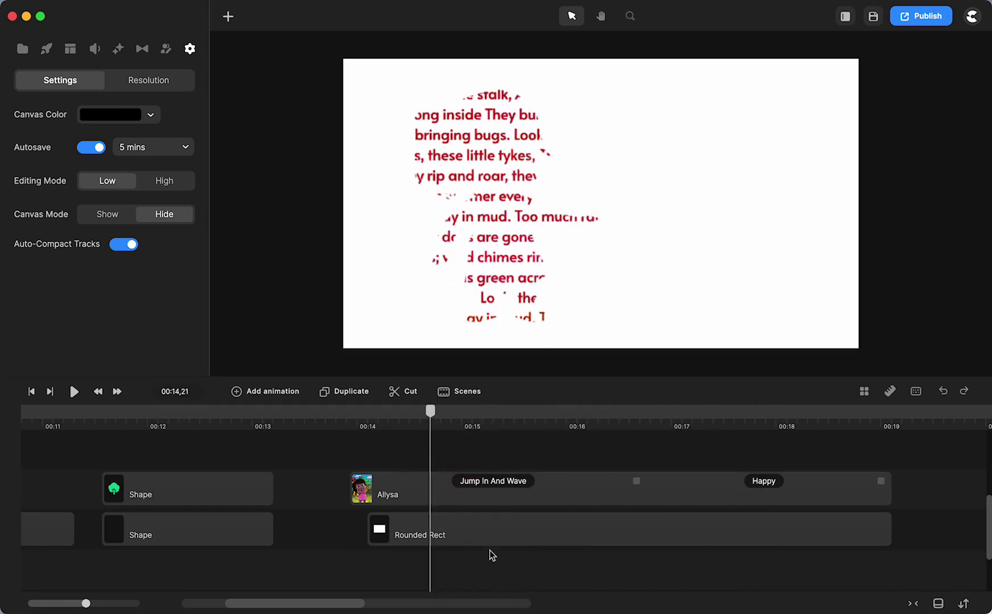
Add a 1 px distance drop shadow to the Allysa clip's red poem text.
left_click(517, 496)
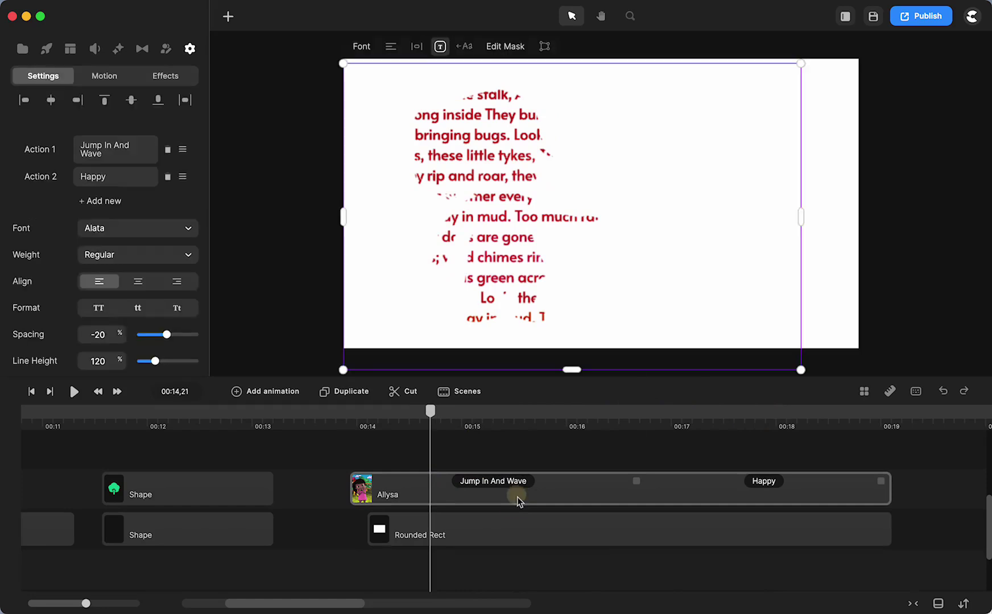
scroll(156, 332, "down", 5)
scroll(156, 332, "down", 1)
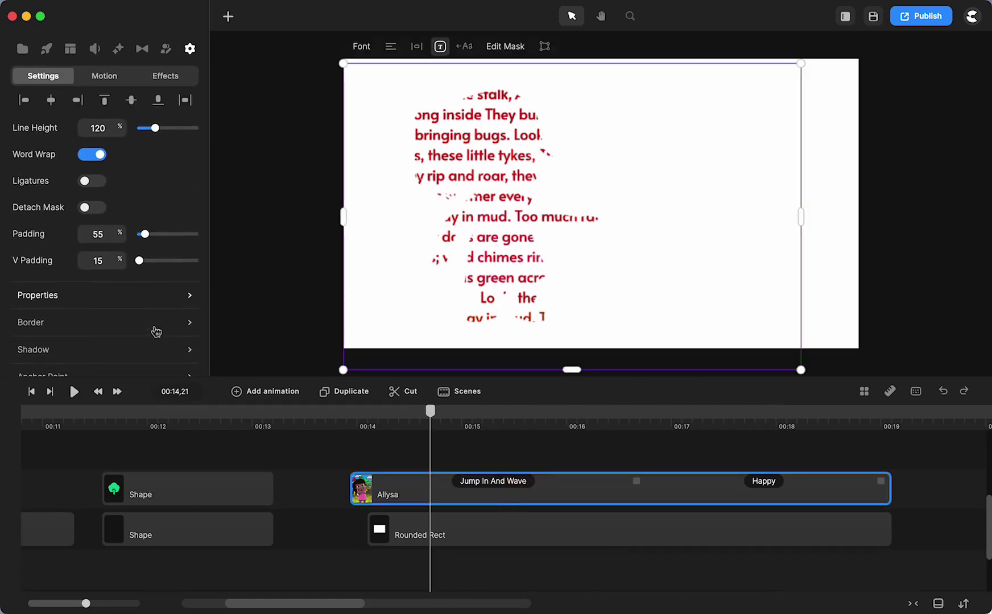
left_click(149, 356)
left_click_drag(345, 314, 351, 346)
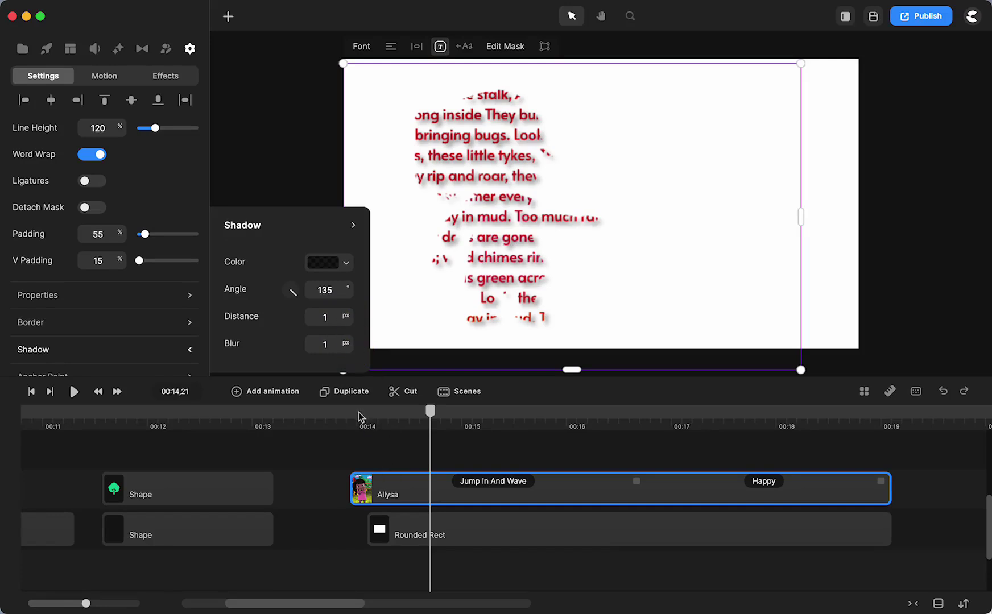
Align the Rounded Rect clip's start with Allysa and play the preview from about 13 seconds.
left_click_drag(378, 526, 375, 527)
left_click(333, 416)
left_click(74, 391)
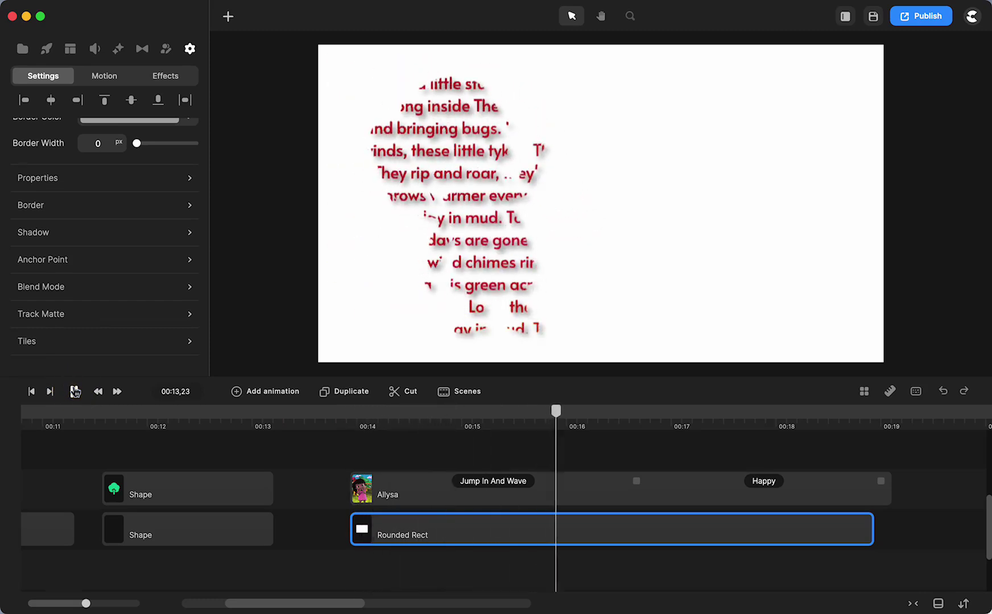
left_click(74, 392)
left_click(32, 391)
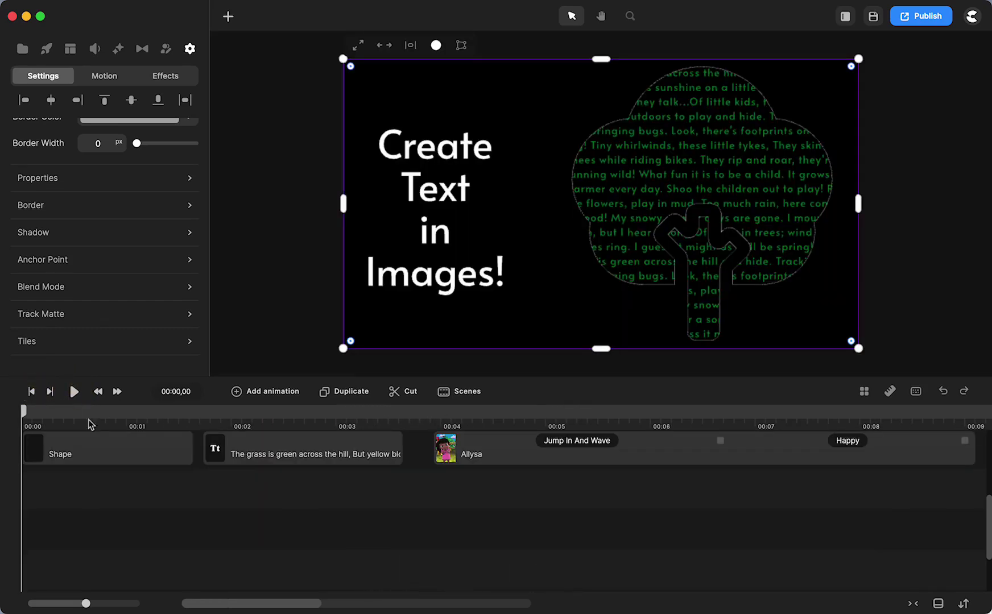
left_click(74, 392)
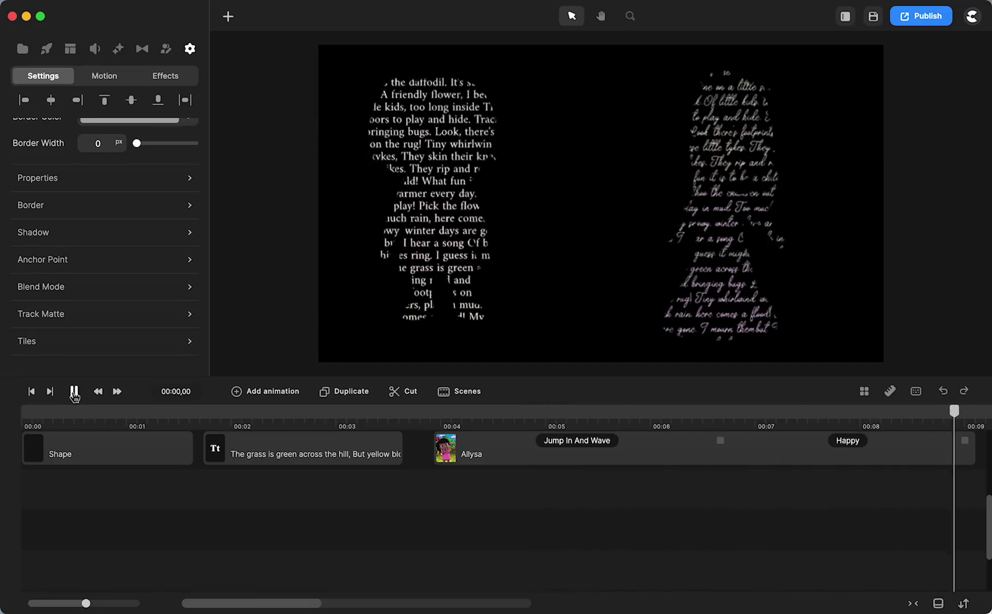
left_click(74, 392)
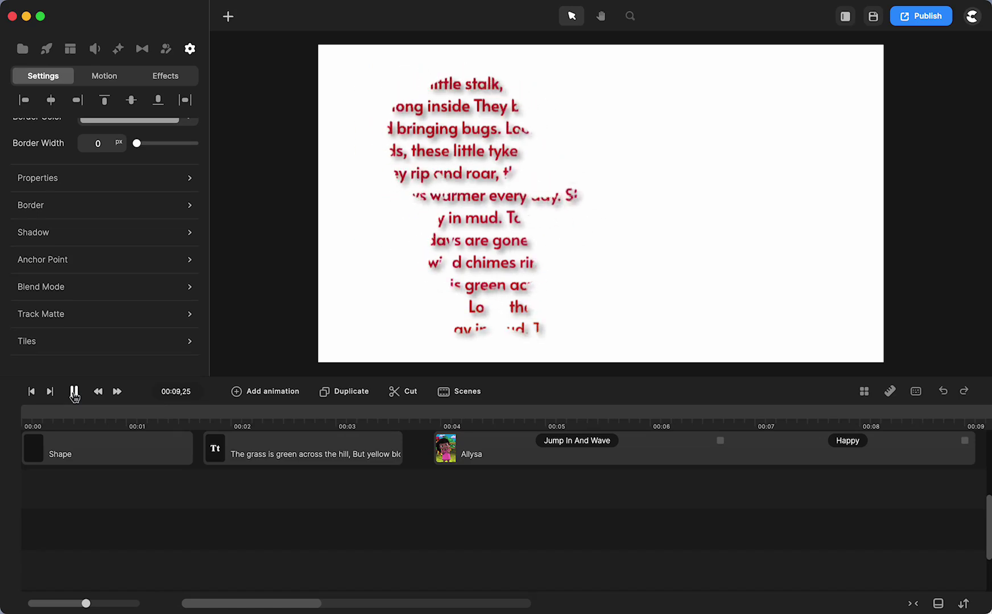
left_click(74, 391)
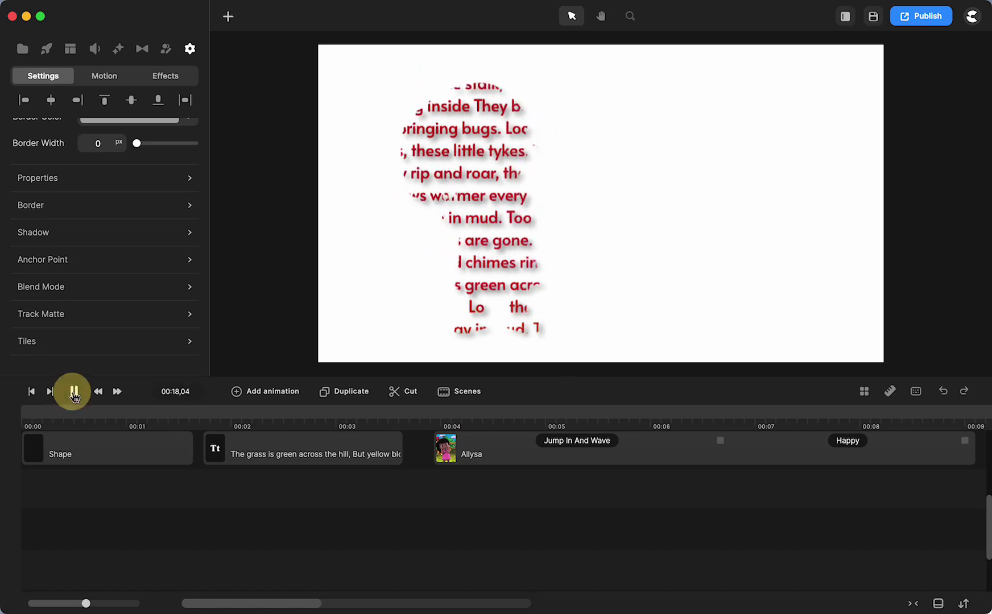
left_click(520, 124)
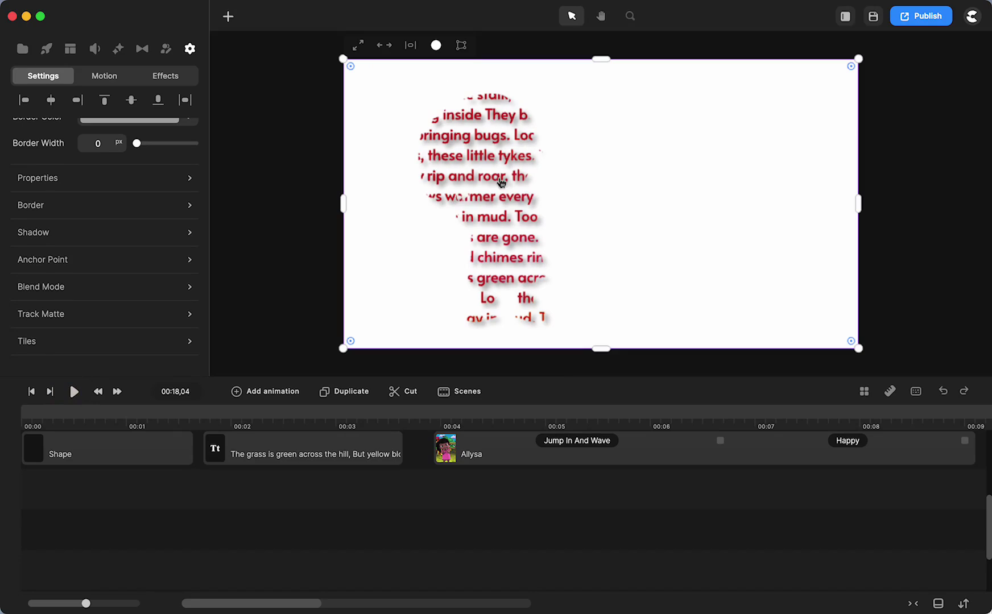
scroll(427, 499, "right", 10)
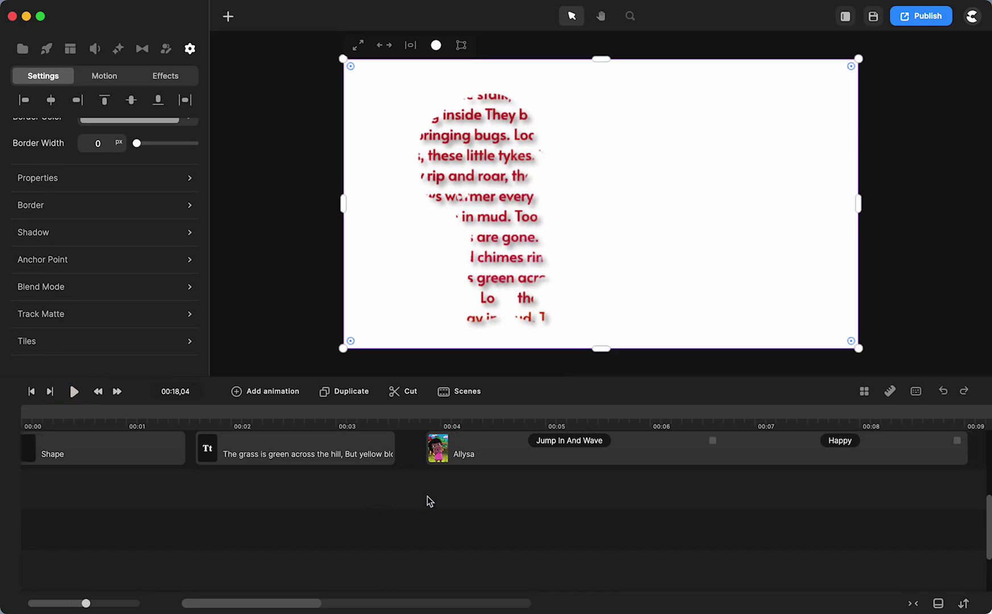
scroll(427, 500, "right", 10)
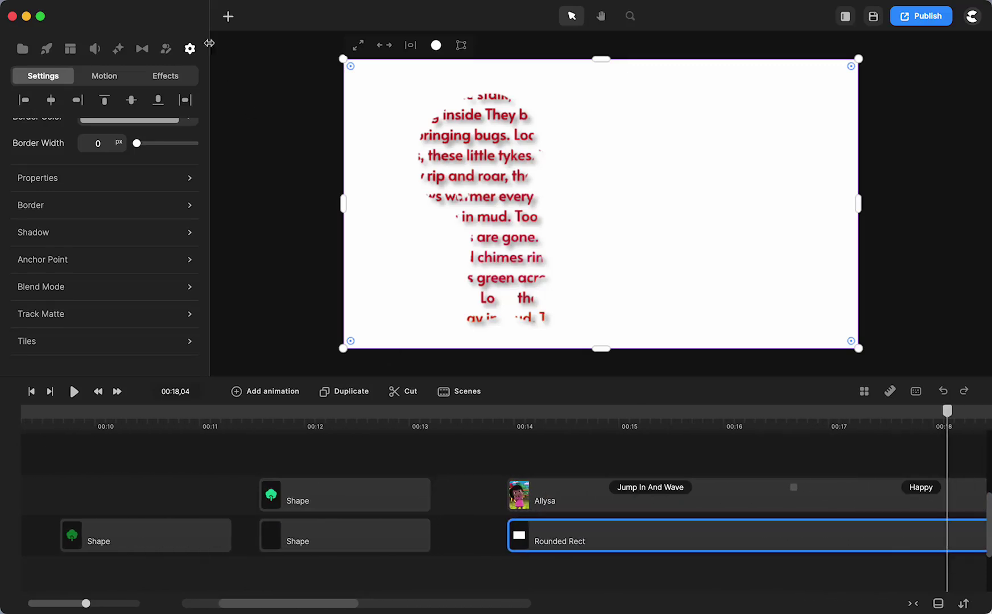
Browse the character library, then the basic shapes collection among the elements.
left_click(228, 17)
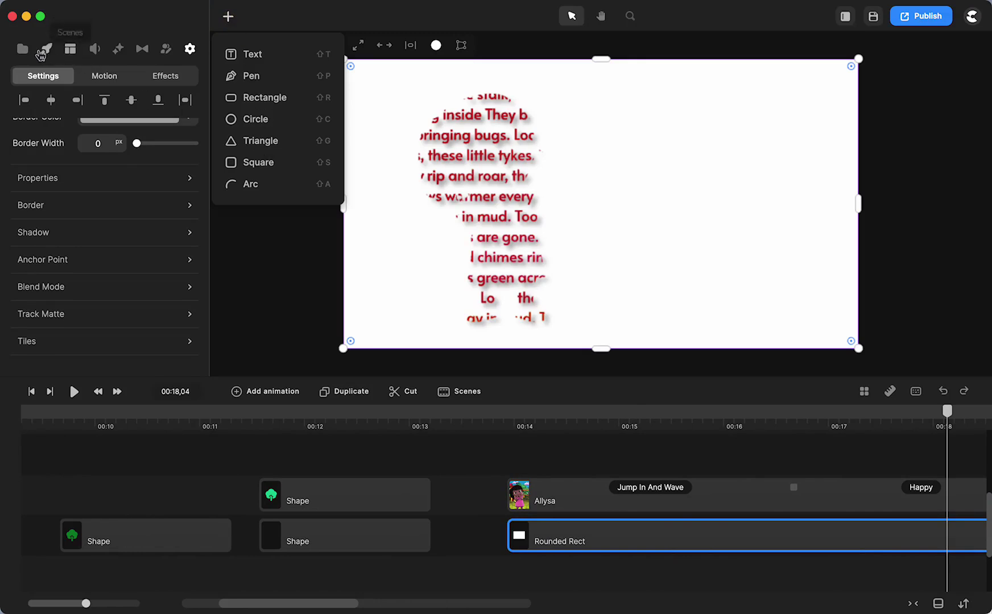
left_click(45, 50)
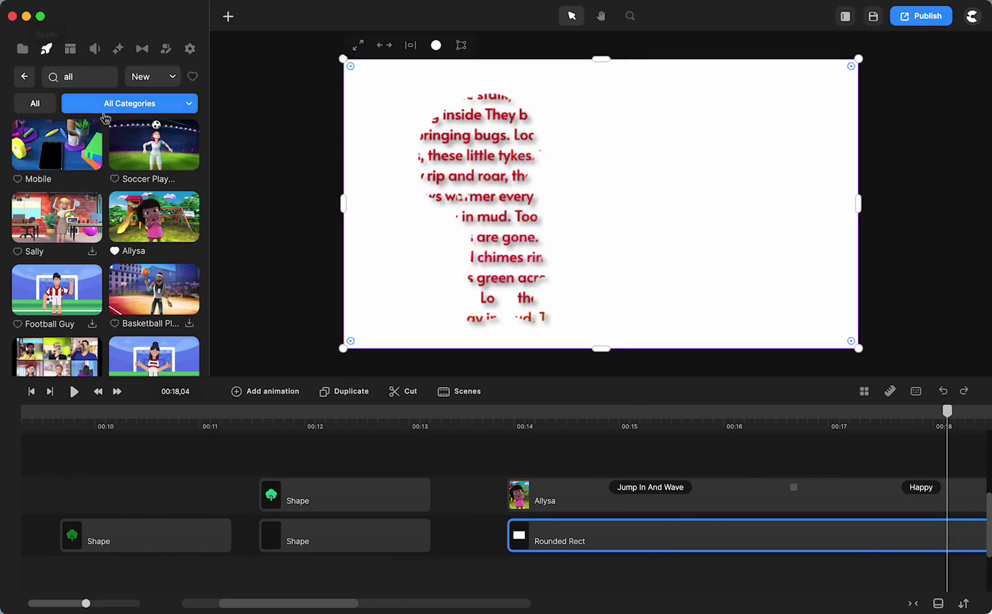
left_click(23, 80)
left_click(58, 310)
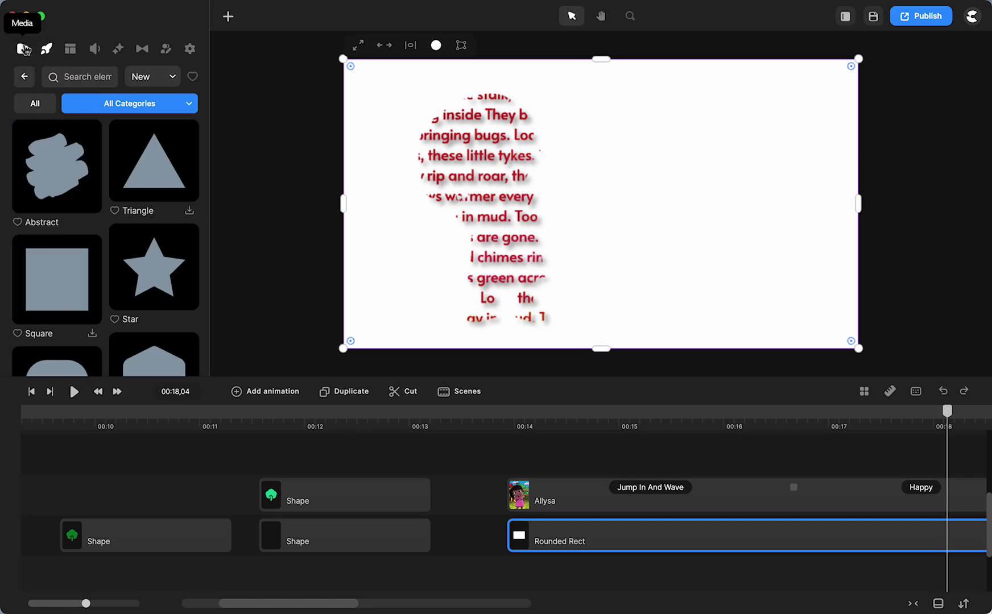
Check 'tree' results in SvgApi, Coverr, Giphy, Pixabay, and finally Vecteezy media sources.
left_click(23, 50)
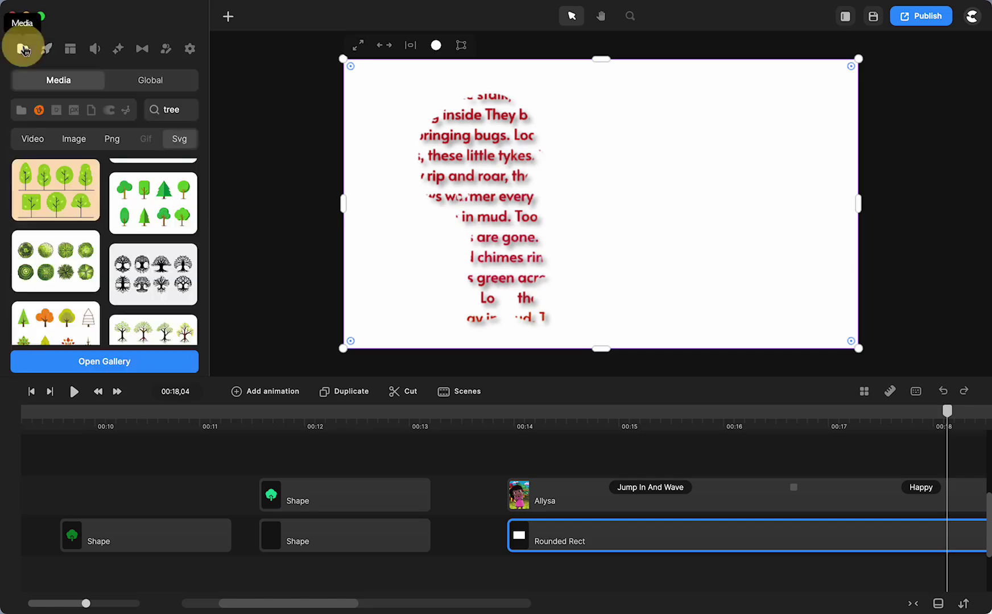
left_click(126, 112)
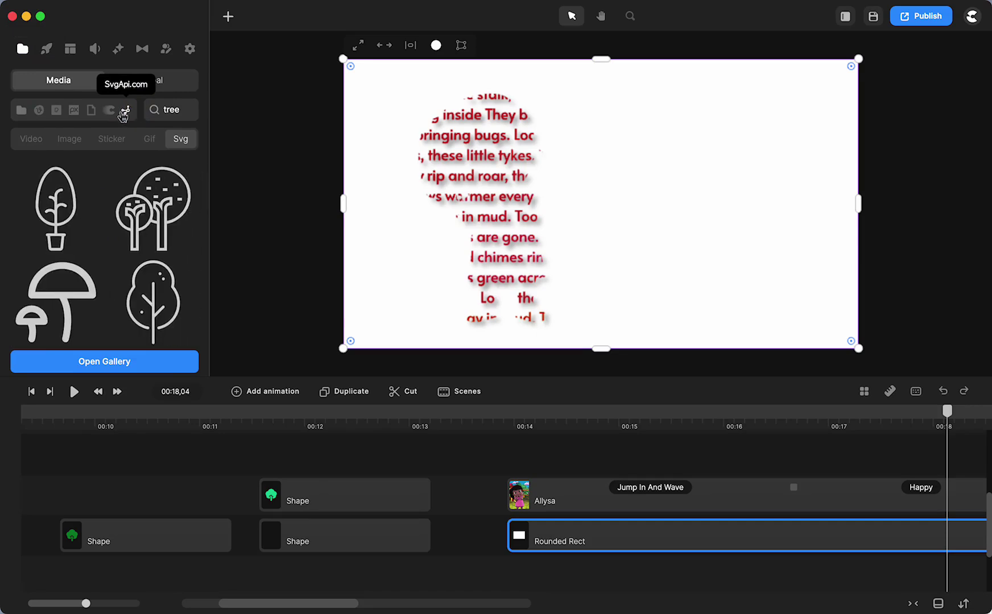
left_click(109, 110)
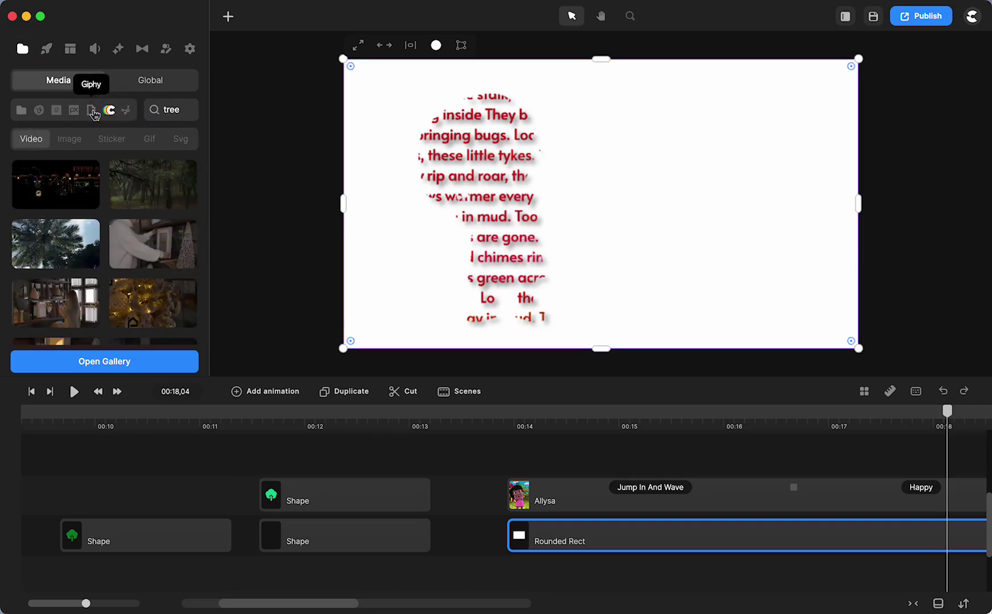
left_click(92, 111)
left_click(74, 111)
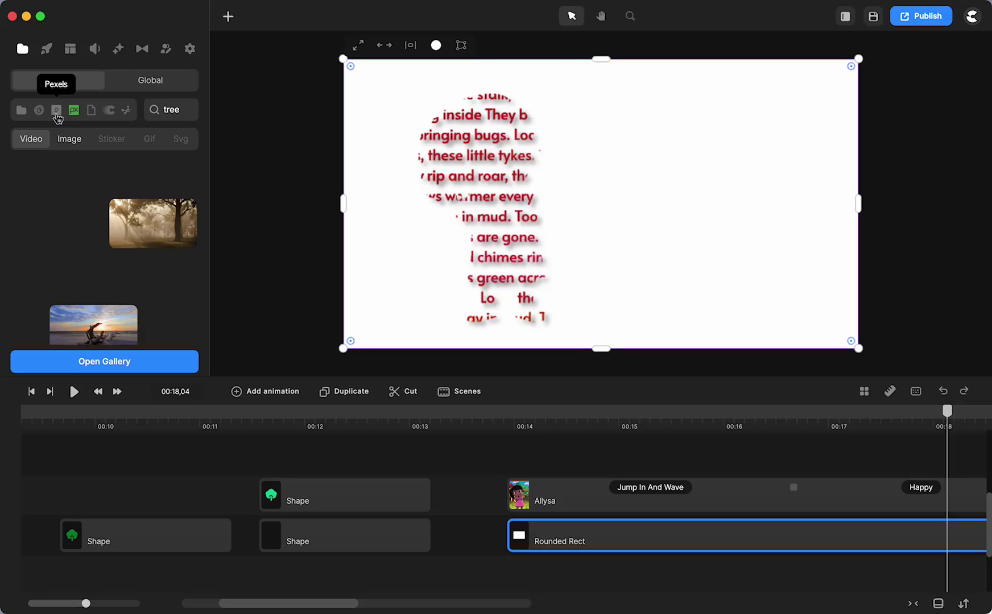
left_click(39, 110)
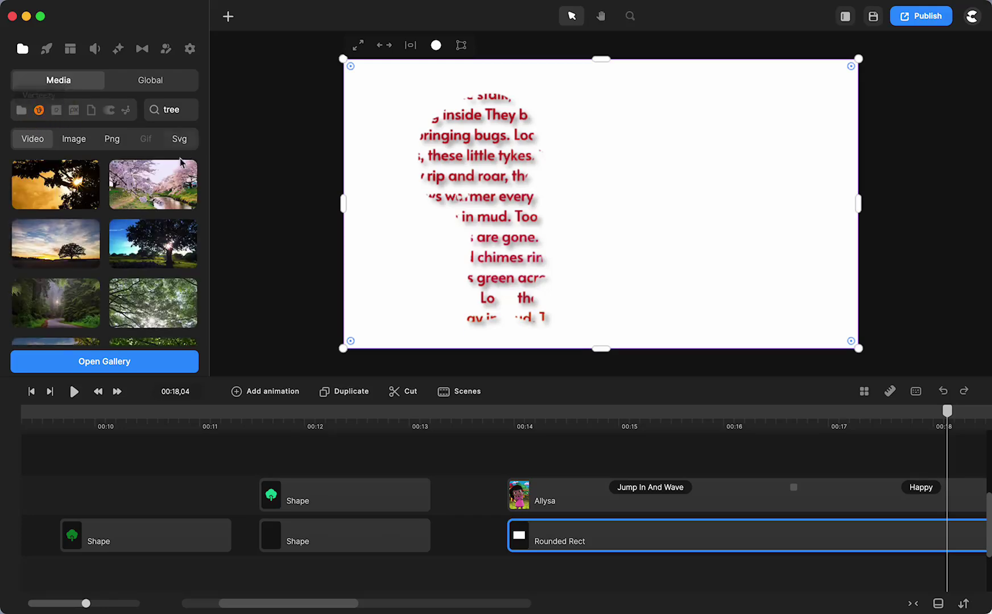